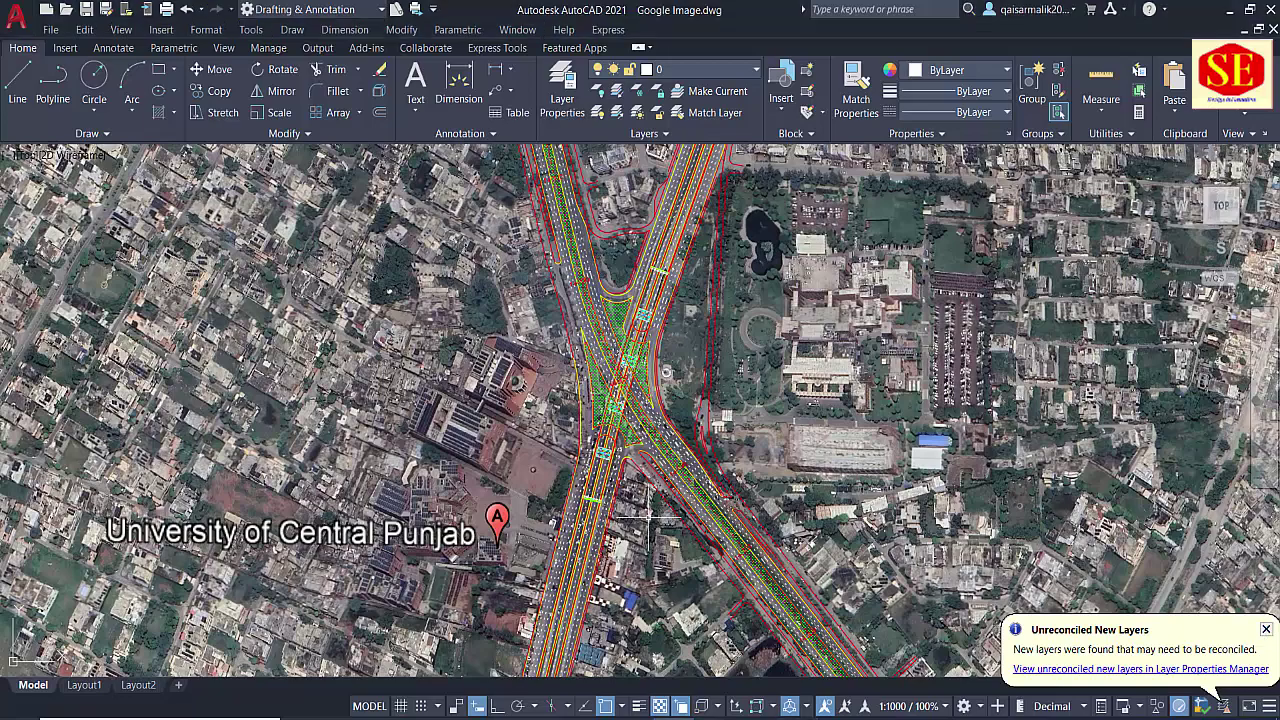
# - Dismiss the Unreconciled New Layers notice and zoom around the road drawing
pyautogui.click(1266, 630)
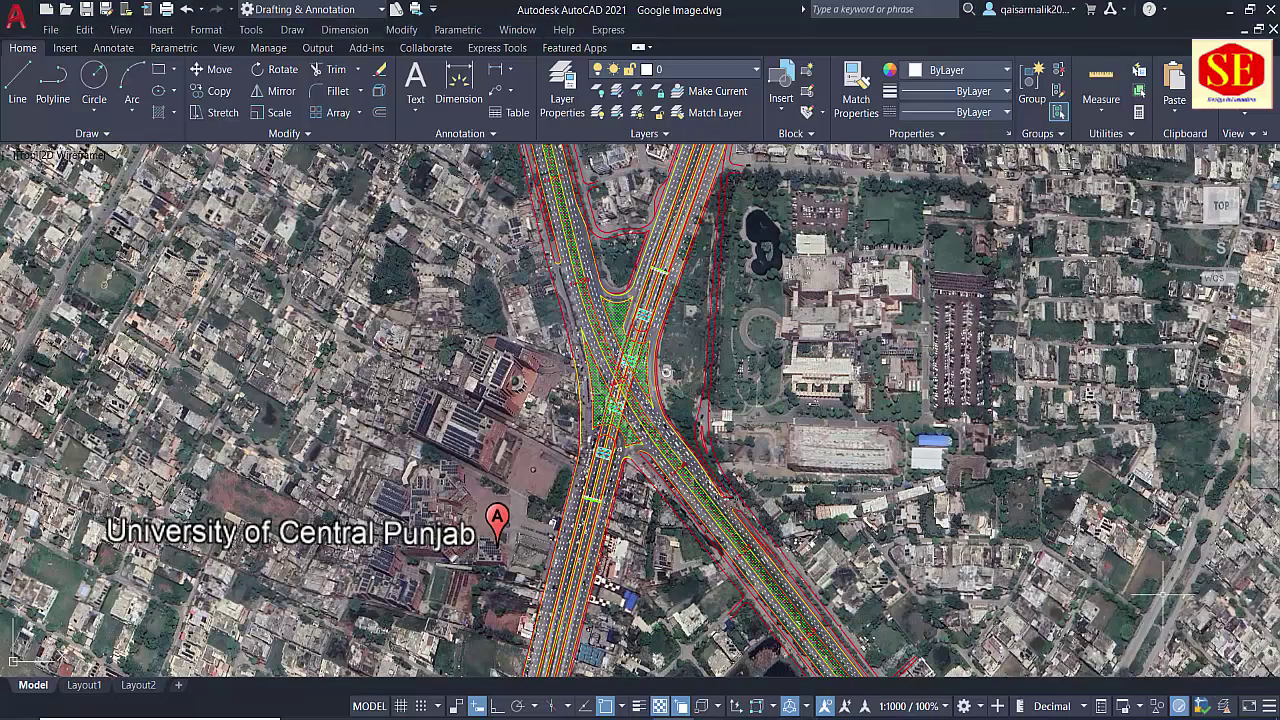
pyautogui.scroll(-2, 495, 400)
pyautogui.scroll(-3, 495, 400)
pyautogui.moveTo(640, 314)
pyautogui.mouseDown(button='middle')
pyautogui.moveTo(664, 377)
pyautogui.moveTo(626, 454)
pyautogui.mouseUp(button='middle')
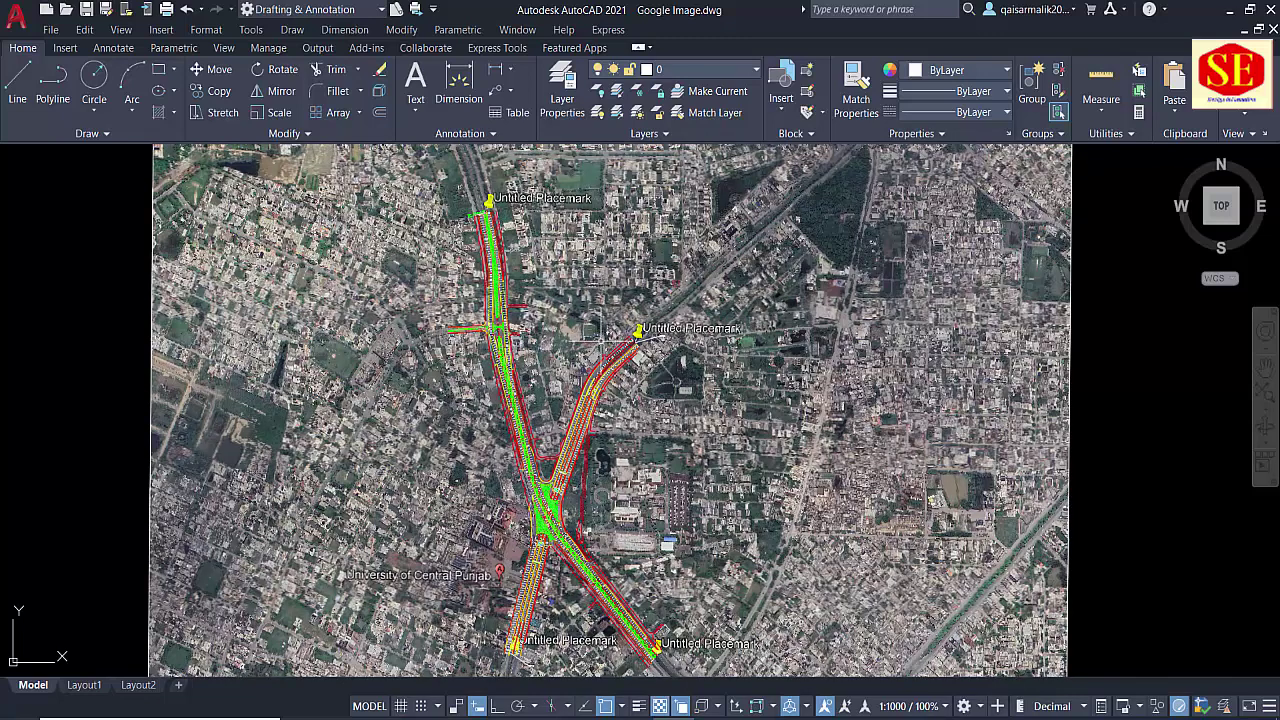
pyautogui.scroll(2, 535, 337)
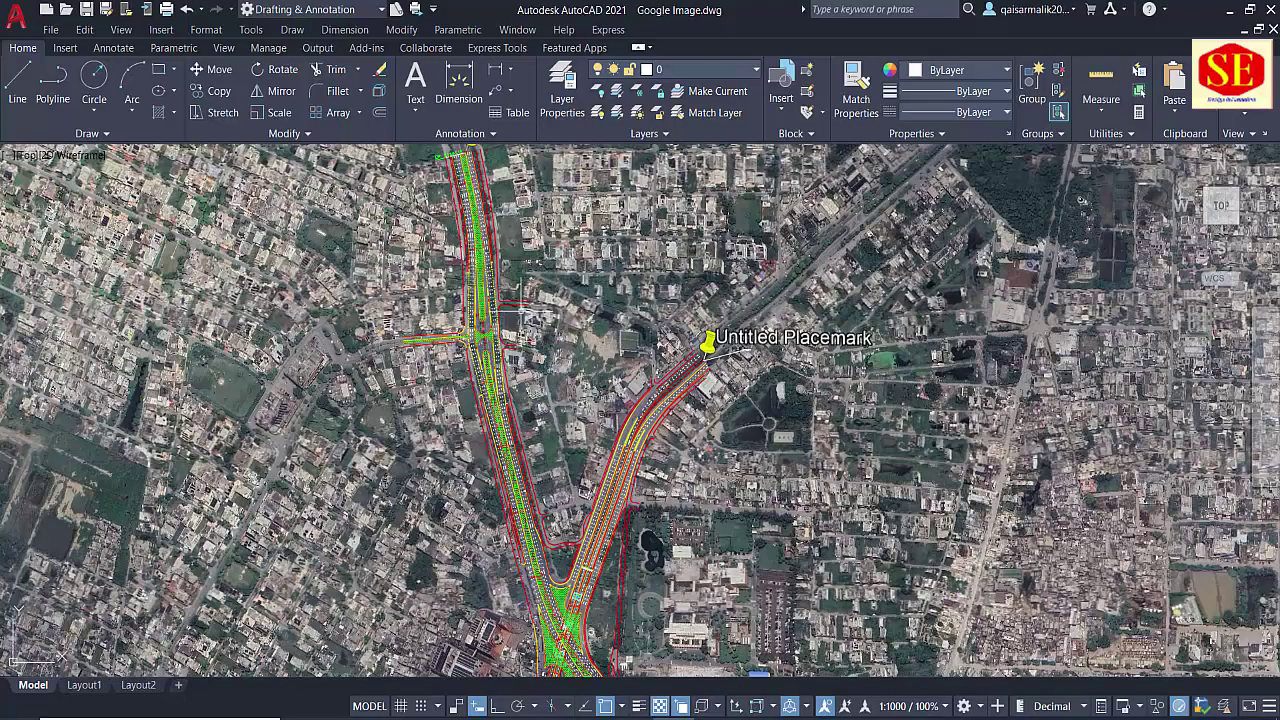
pyautogui.scroll(1, 460, 320)
pyautogui.scroll(1, 480, 315)
pyautogui.scroll(-2, 490, 302)
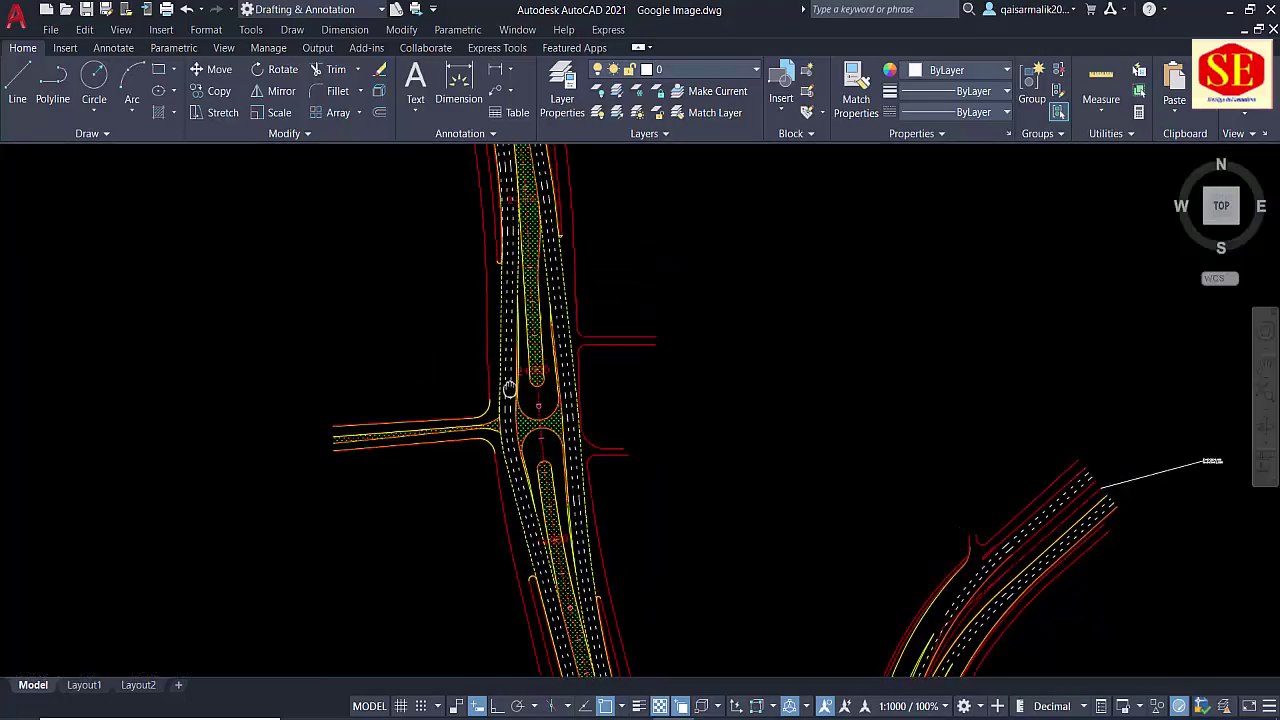
pyautogui.scroll(-2, 650, 259)
pyautogui.scroll(-2, 745, 316)
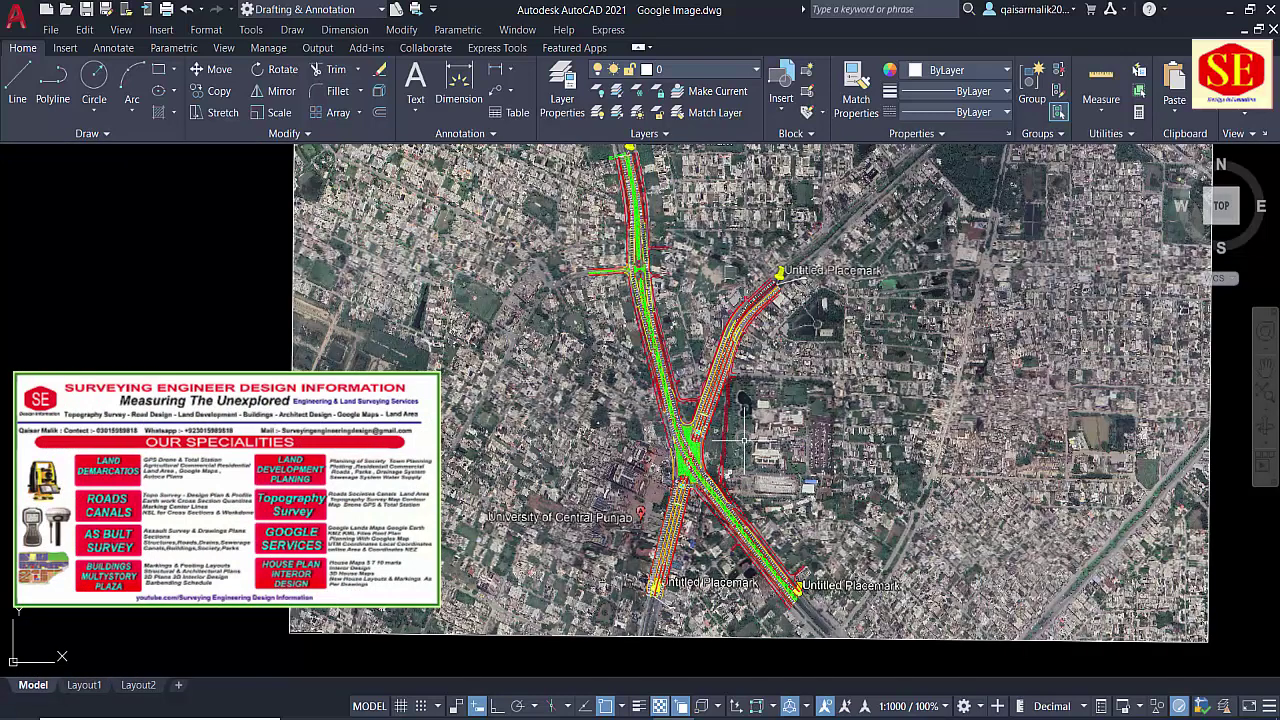
pyautogui.scroll(2, 644, 552)
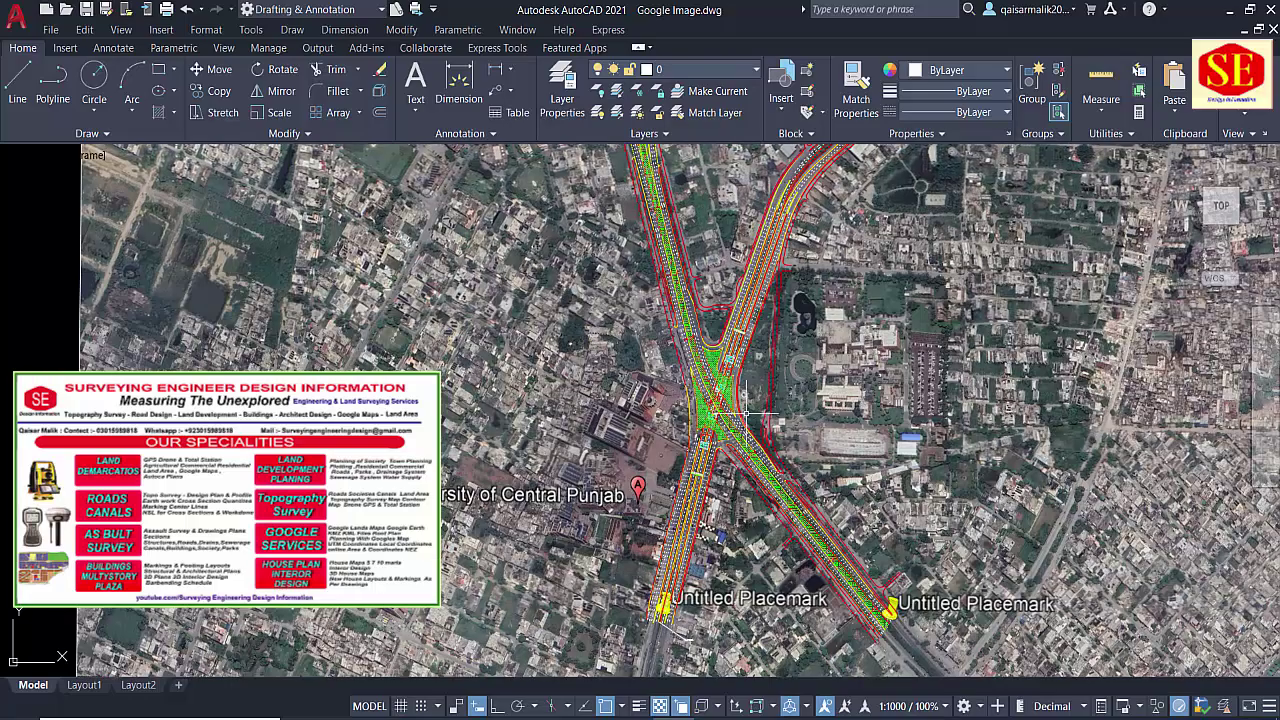
pyautogui.scroll(1, 745, 413)
# - Pan and zoom until the whole interchange is centred in the view
pyautogui.moveTo(806, 323)
pyautogui.mouseDown(button='middle')
pyautogui.moveTo(751, 480)
pyautogui.moveTo(680, 554)
pyautogui.mouseUp(button='middle')
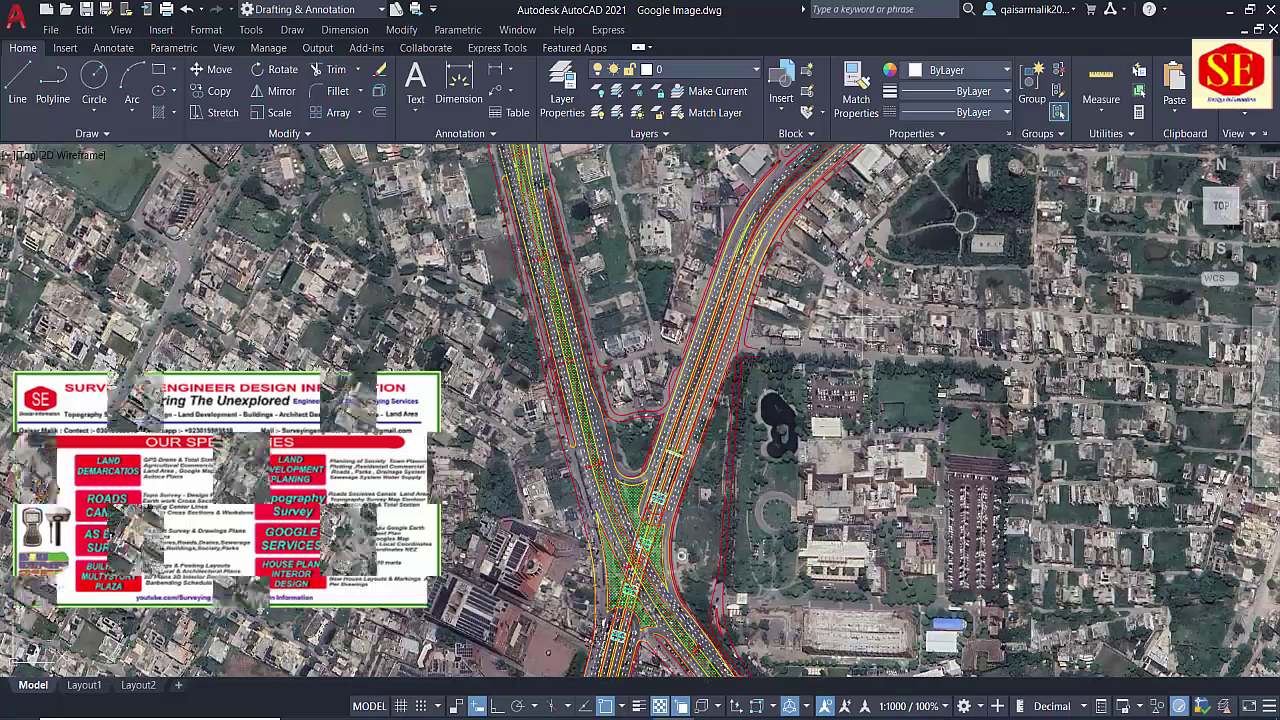
pyautogui.scroll(-3, 655, 305)
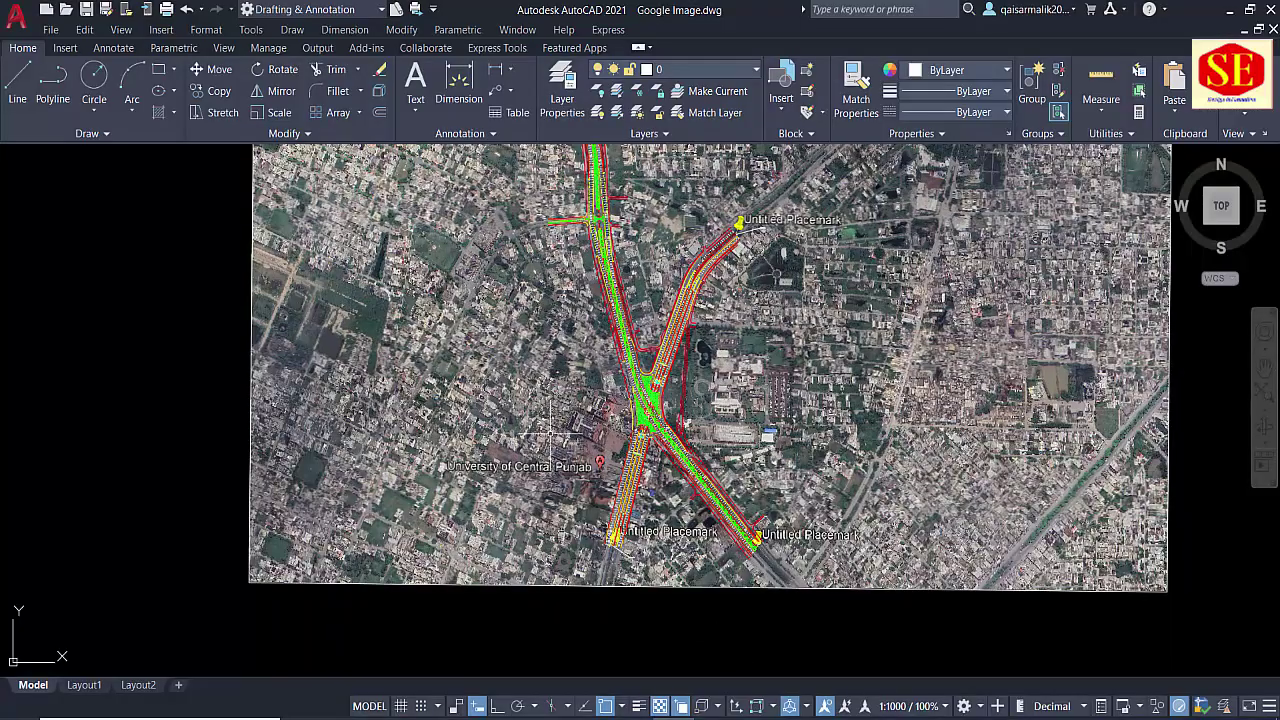
pyautogui.scroll(4, 655, 435)
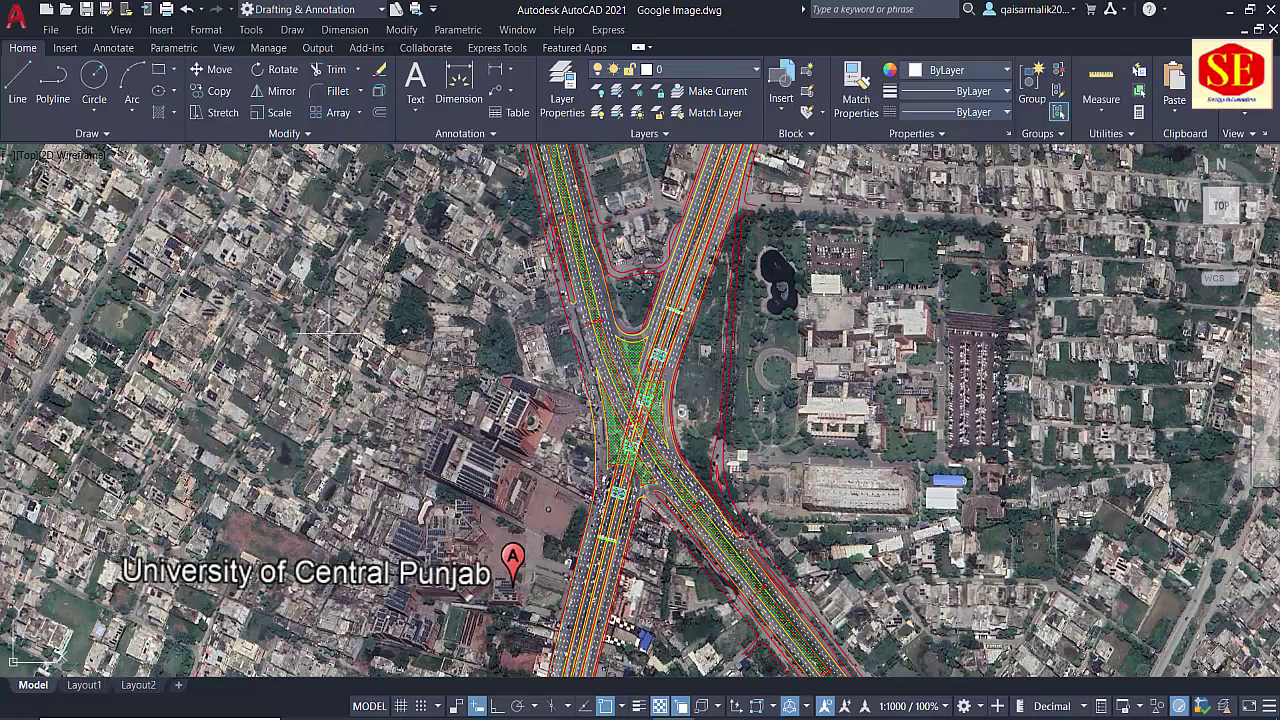
pyautogui.scroll(-2, 328, 335)
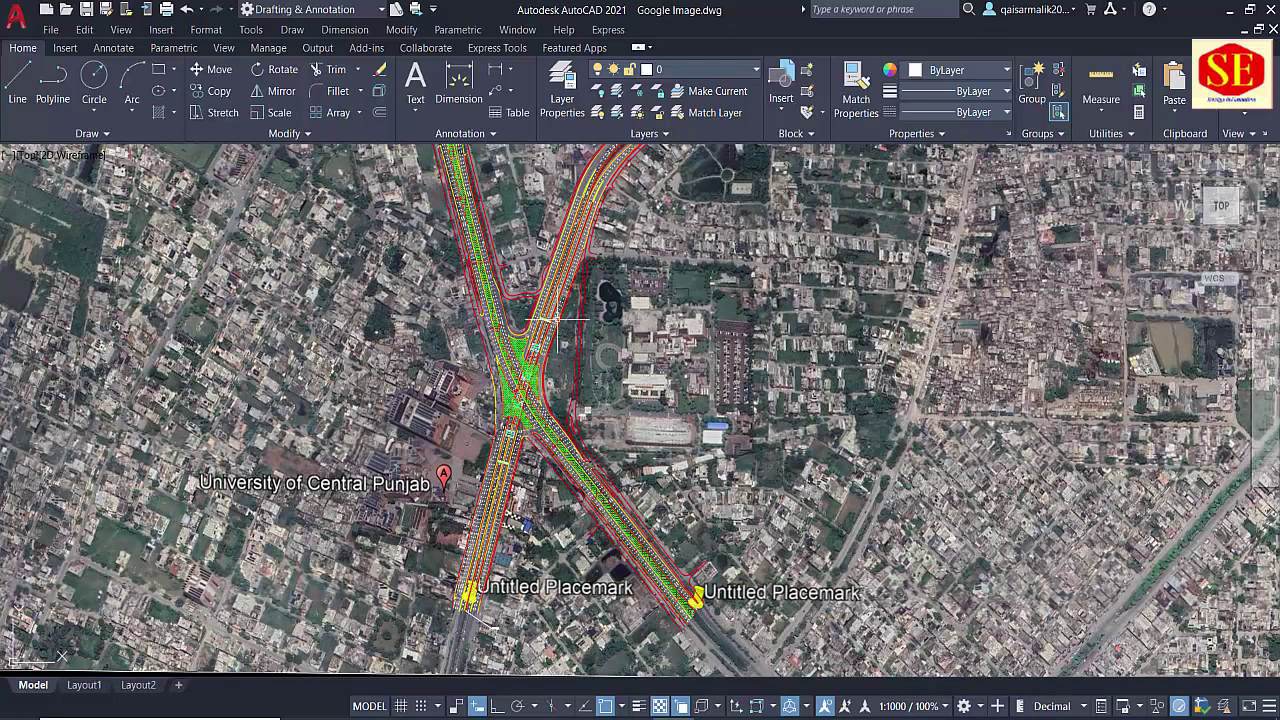
pyautogui.scroll(3, 645, 425)
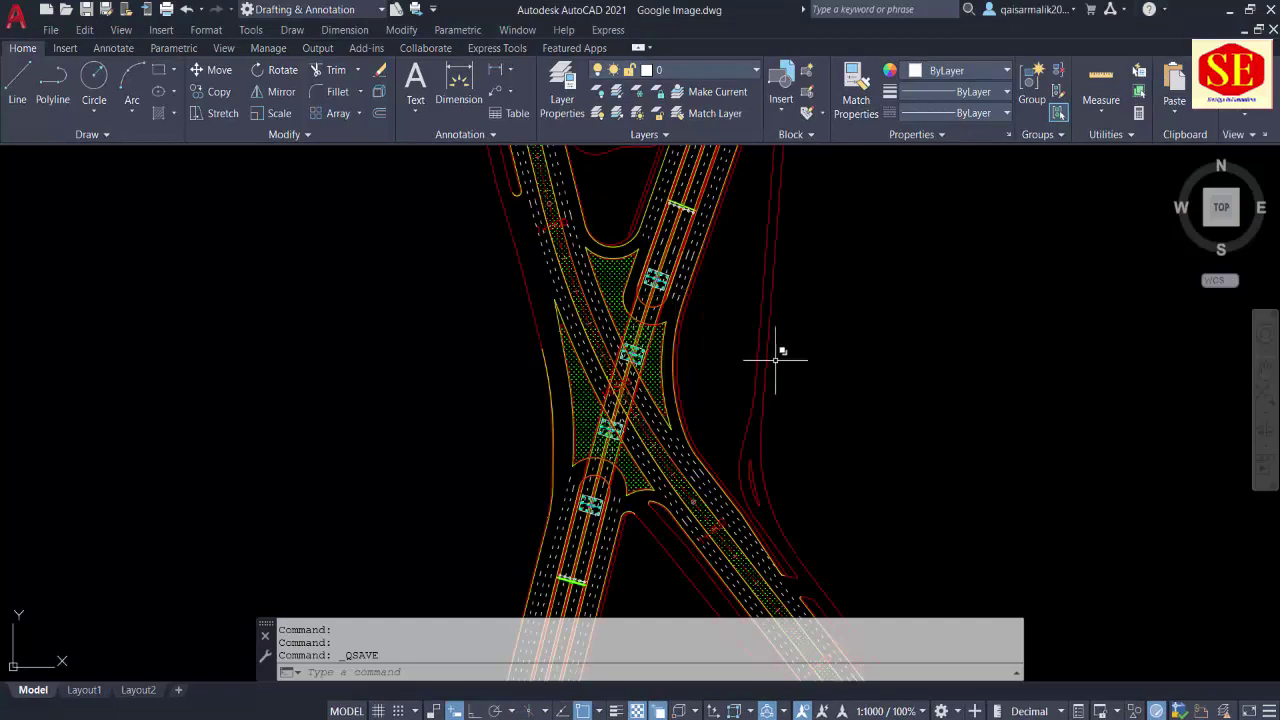
pyautogui.moveTo(657, 277); pyautogui.dragTo(650, 370, button='middle')
pyautogui.scroll(-1, 705, 322)
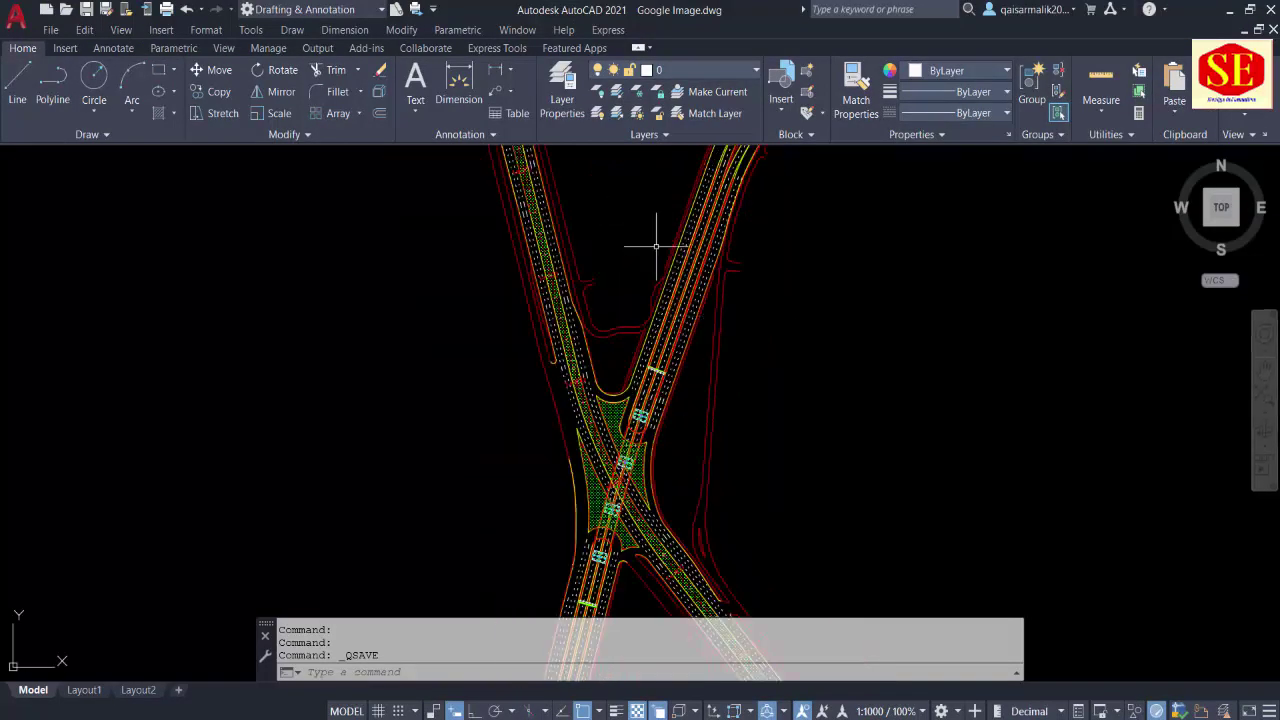
pyautogui.scroll(-3, 657, 245)
pyautogui.moveTo(757, 234)
pyautogui.mouseDown(button='middle')
pyautogui.moveTo(723, 334)
pyautogui.moveTo(744, 277)
pyautogui.mouseUp(button='middle')
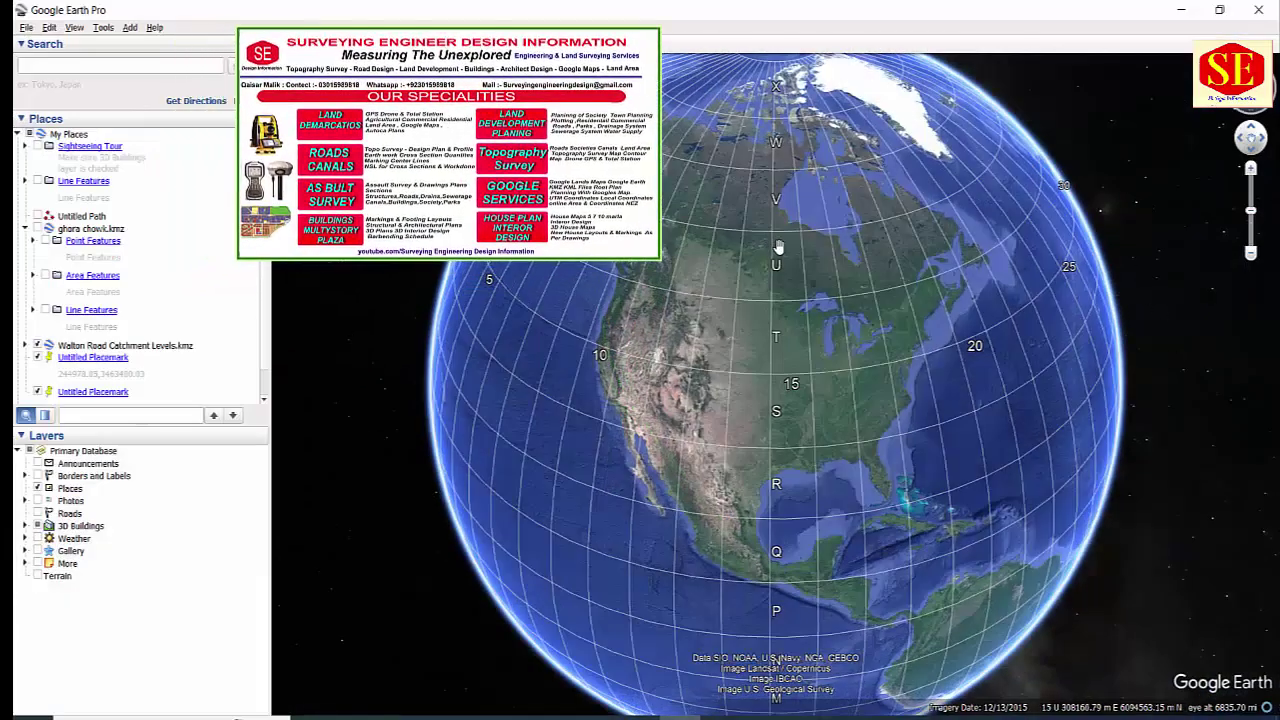
pyautogui.scroll(-2, 778, 246)
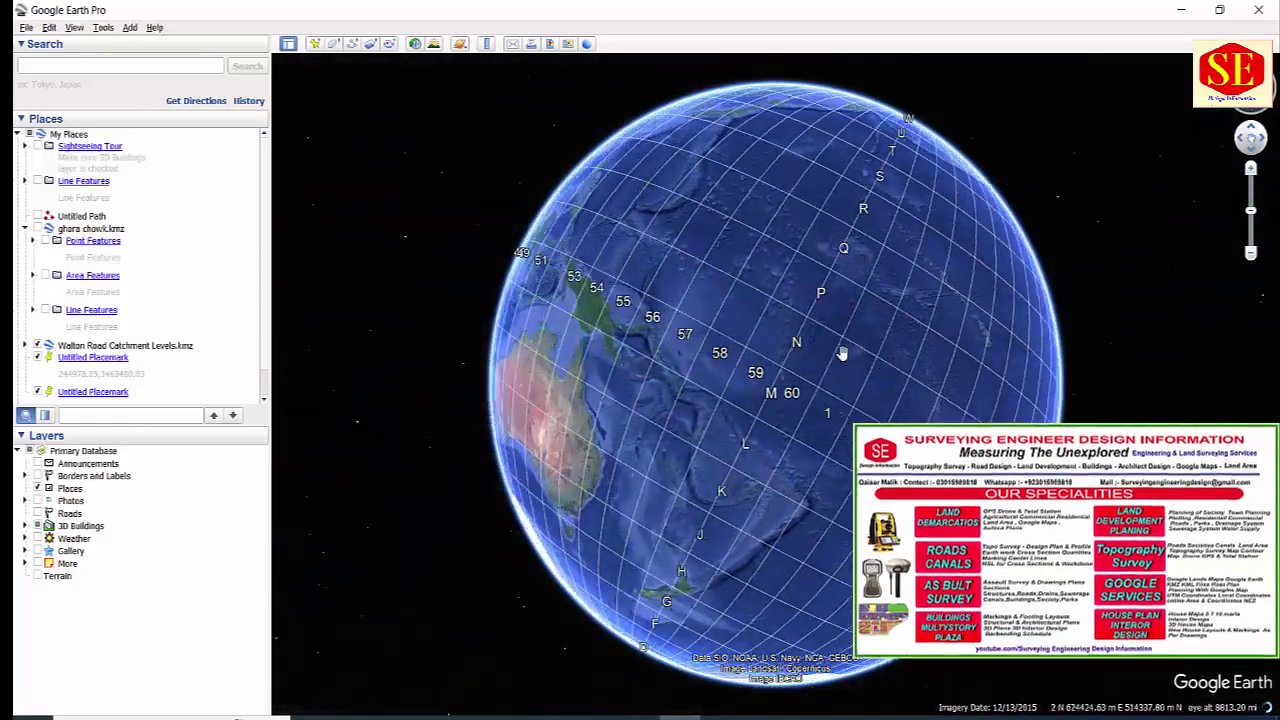
pyautogui.moveTo(843, 354); pyautogui.dragTo(771, 471)
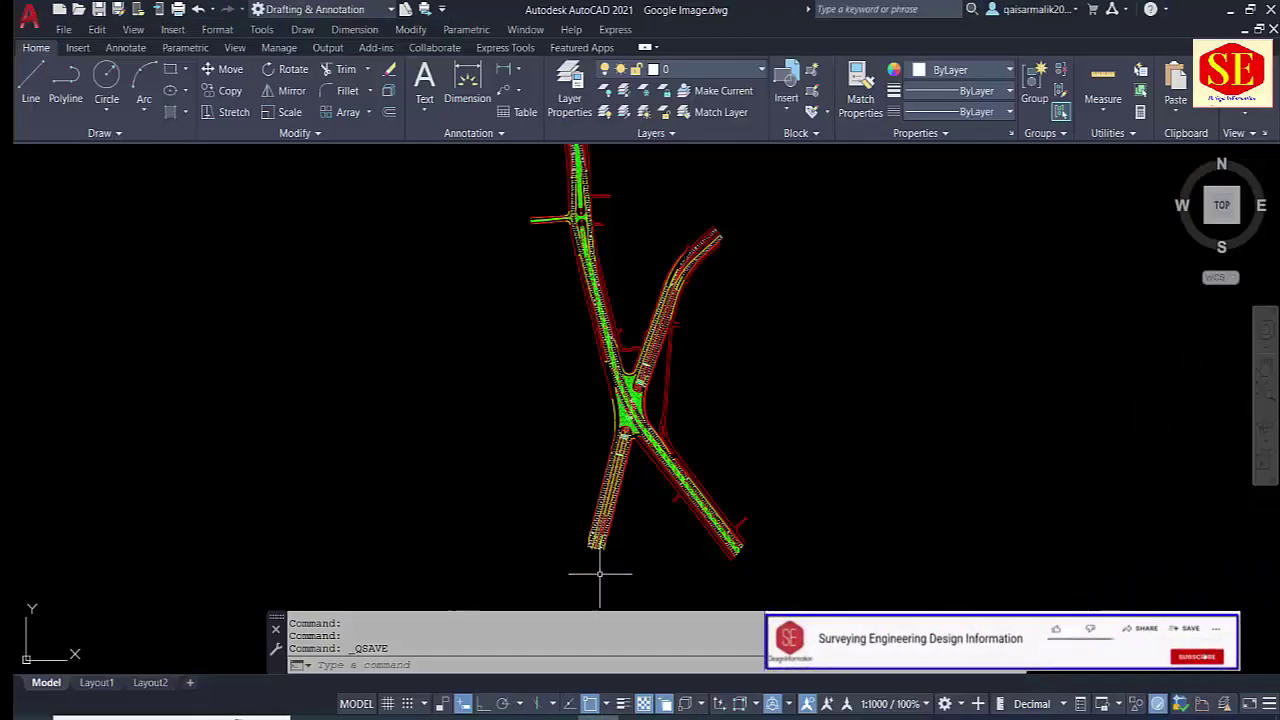
# - Use DC to place a coordinate leader label at the left road branch end
pyautogui.scroll(5, 600, 574)
pyautogui.scroll(2, 591, 563)
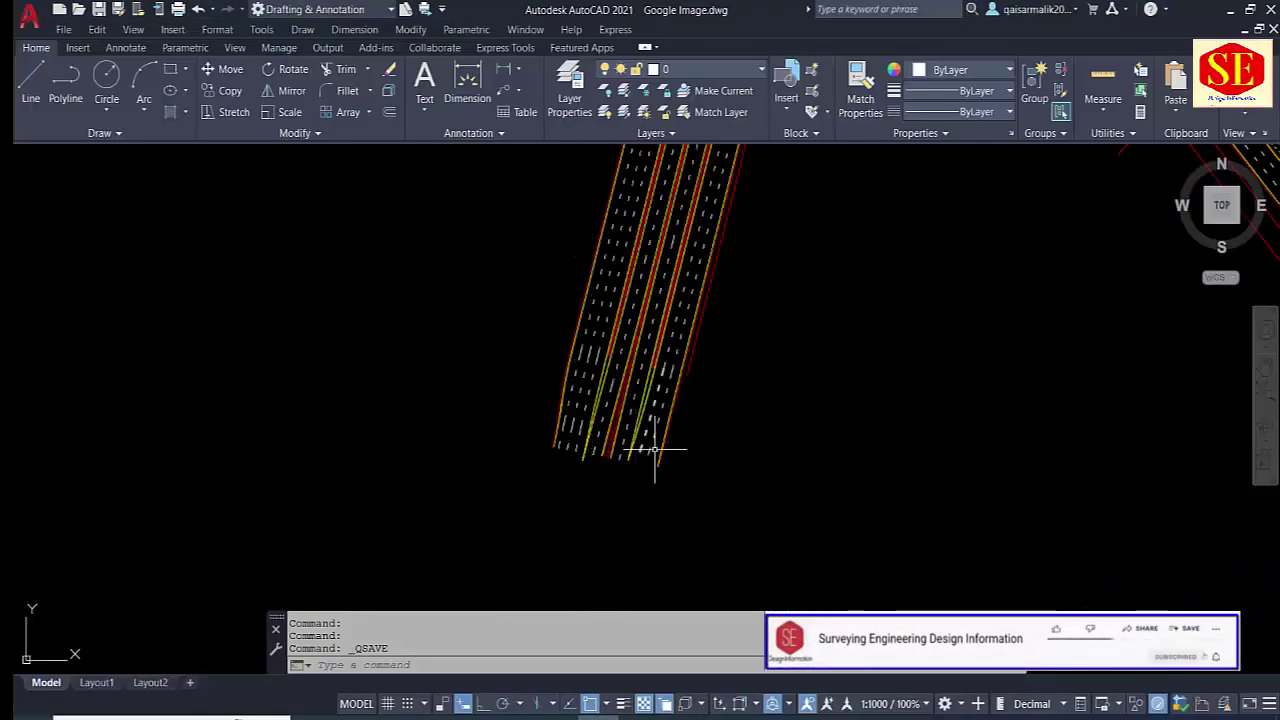
pyautogui.scroll(-2, 654, 450)
pyautogui.scroll(-3, 646, 486)
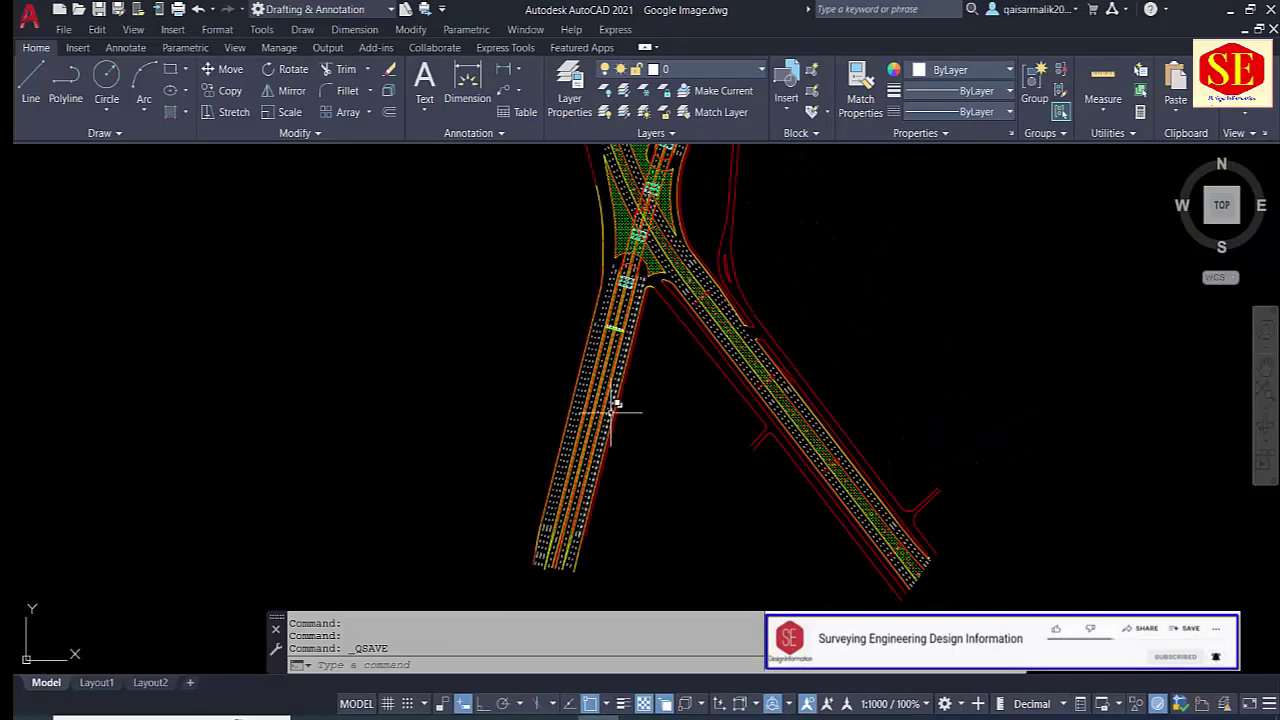
pyautogui.write('DC')
pyautogui.press('Return')
pyautogui.moveTo(526, 438); pyautogui.dragTo(527, 420, button='middle')
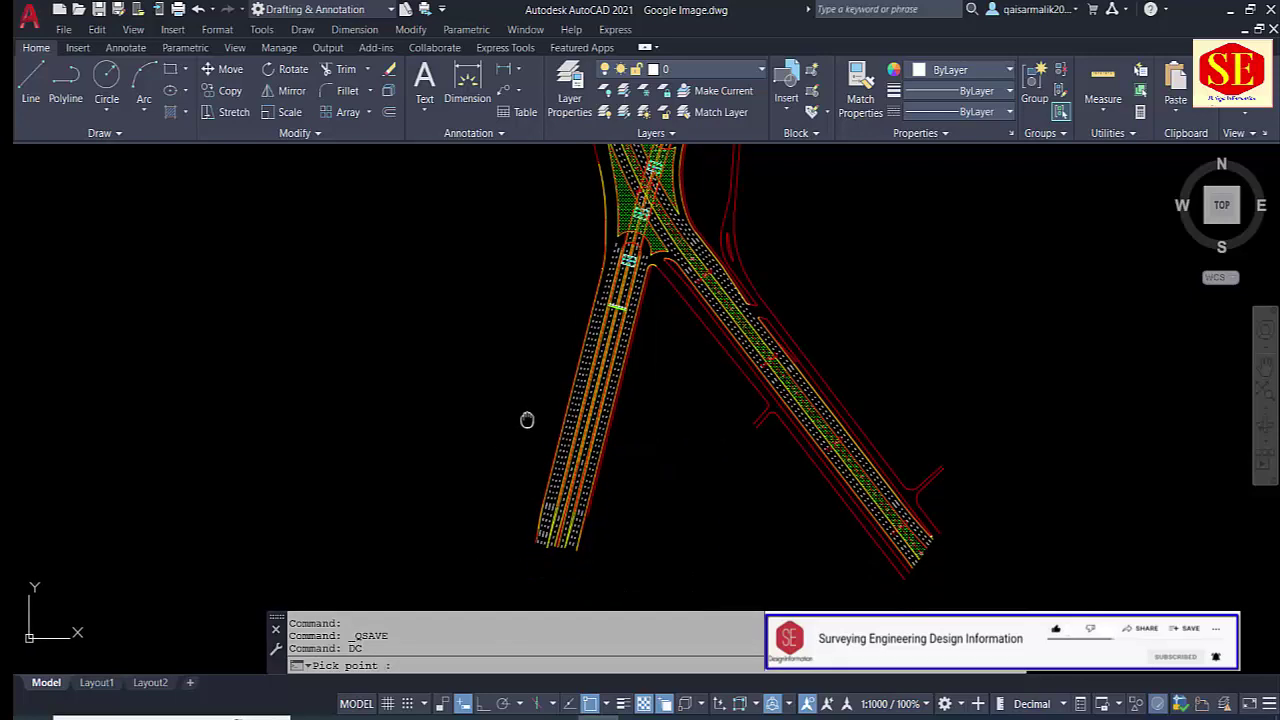
pyautogui.scroll(5, 527, 420)
pyautogui.click(517, 403)
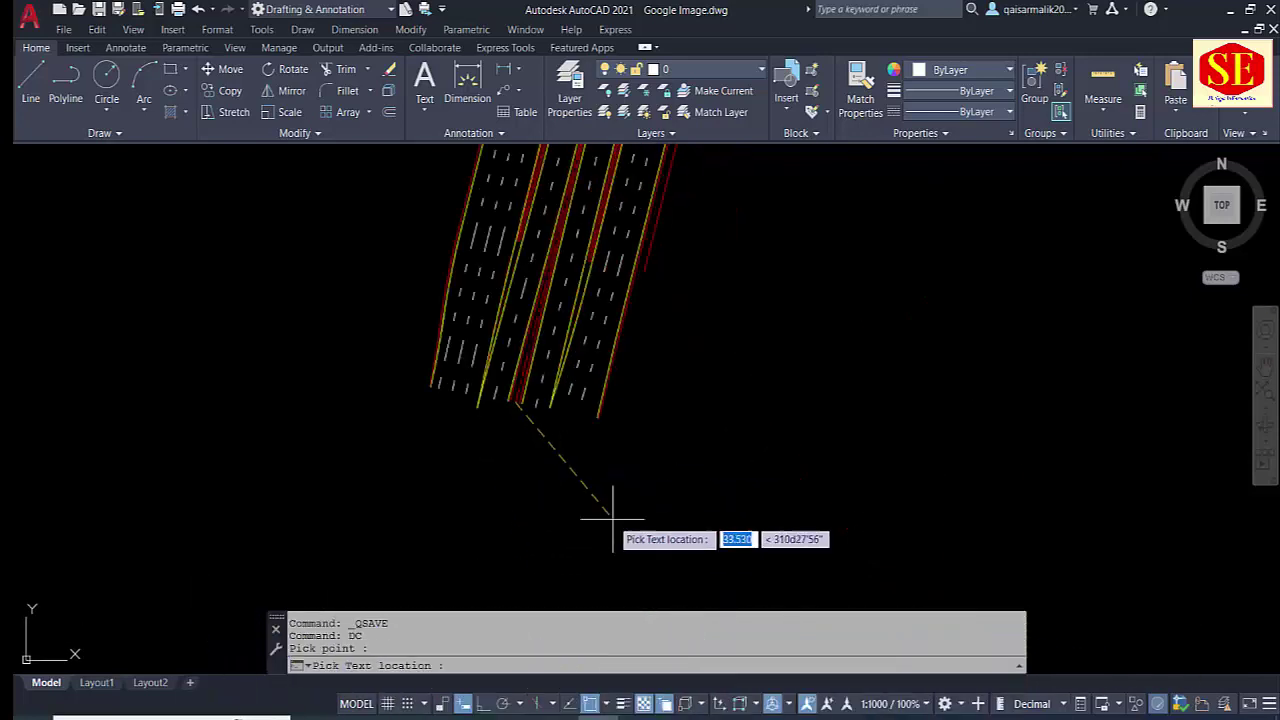
pyautogui.click(694, 520)
# - Select the new label and set its MText height to 1 in Properties
pyautogui.scroll(3, 820, 551)
pyautogui.scroll(3, 559, 357)
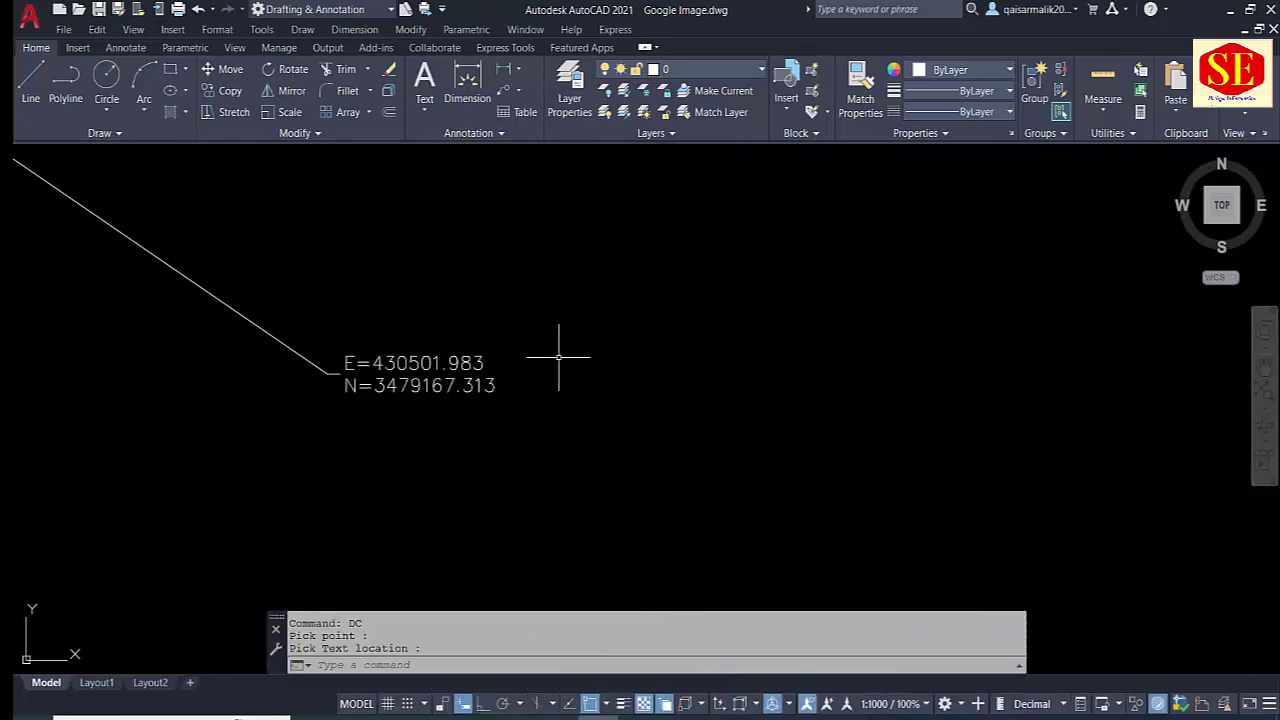
pyautogui.scroll(2, 559, 357)
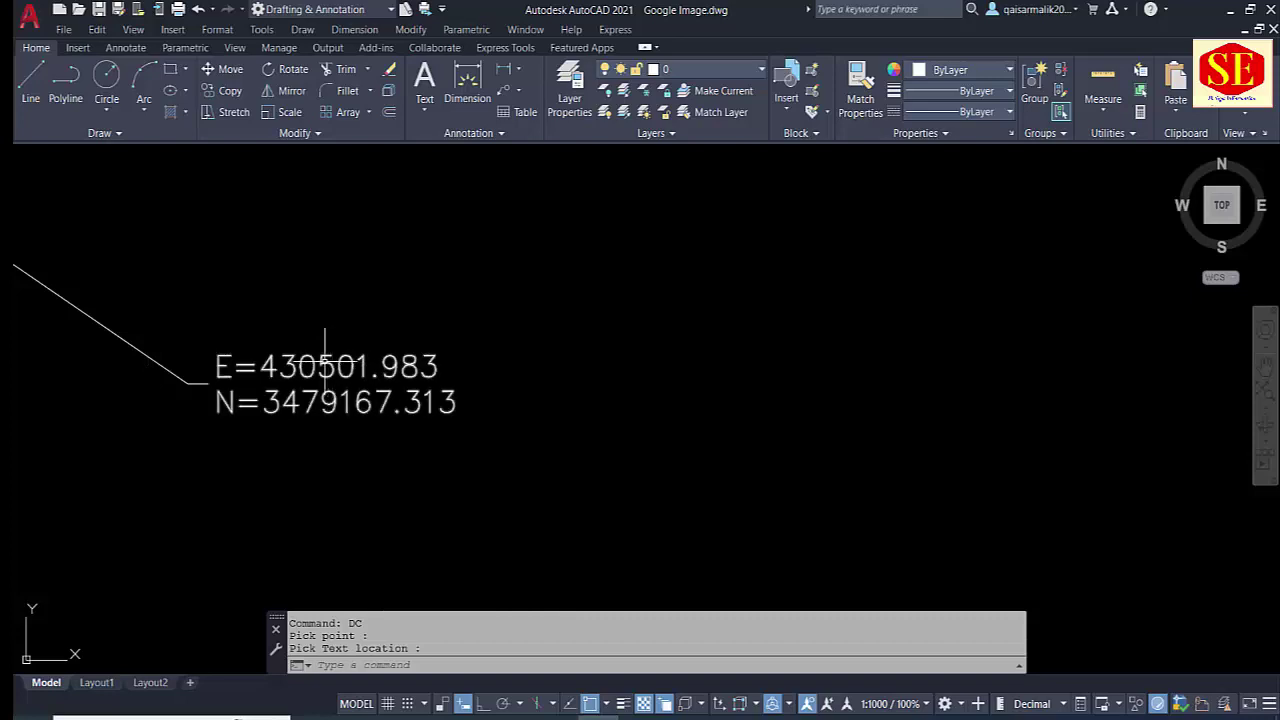
pyautogui.scroll(-8, 662, 443)
pyautogui.scroll(-6, 663, 443)
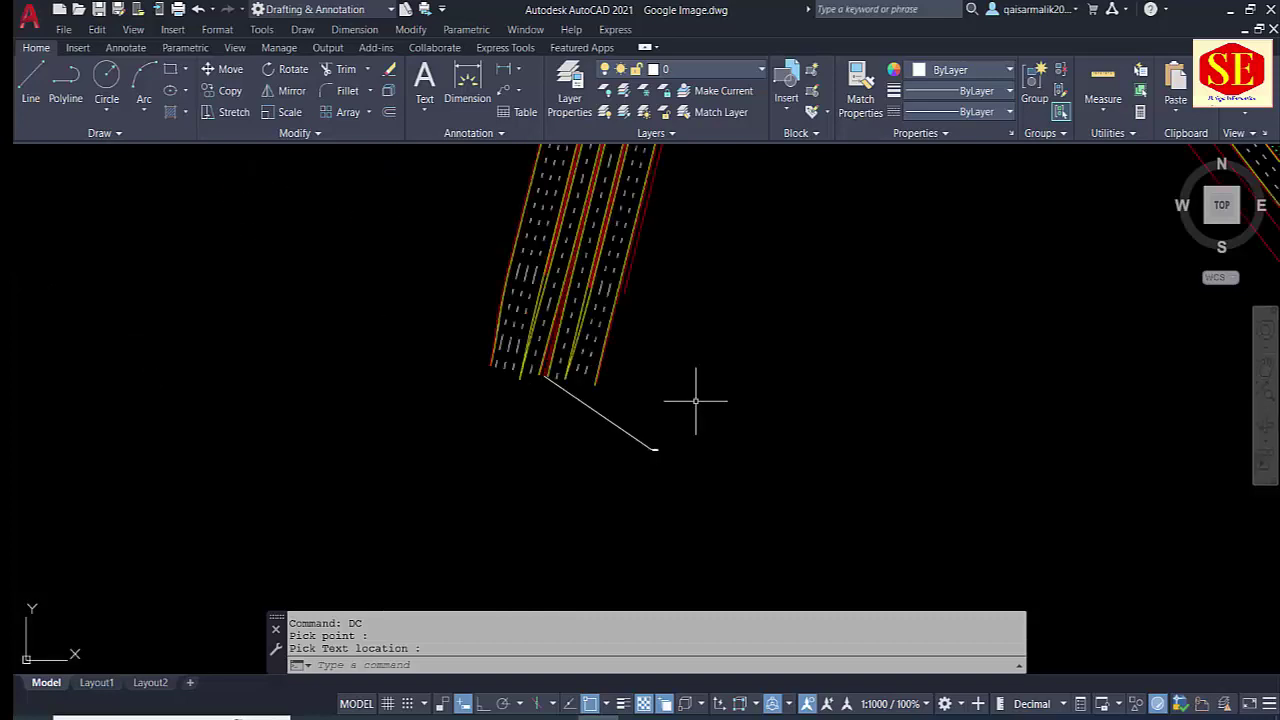
pyautogui.click(665, 427)
pyautogui.click(649, 450)
pyautogui.write('pl')
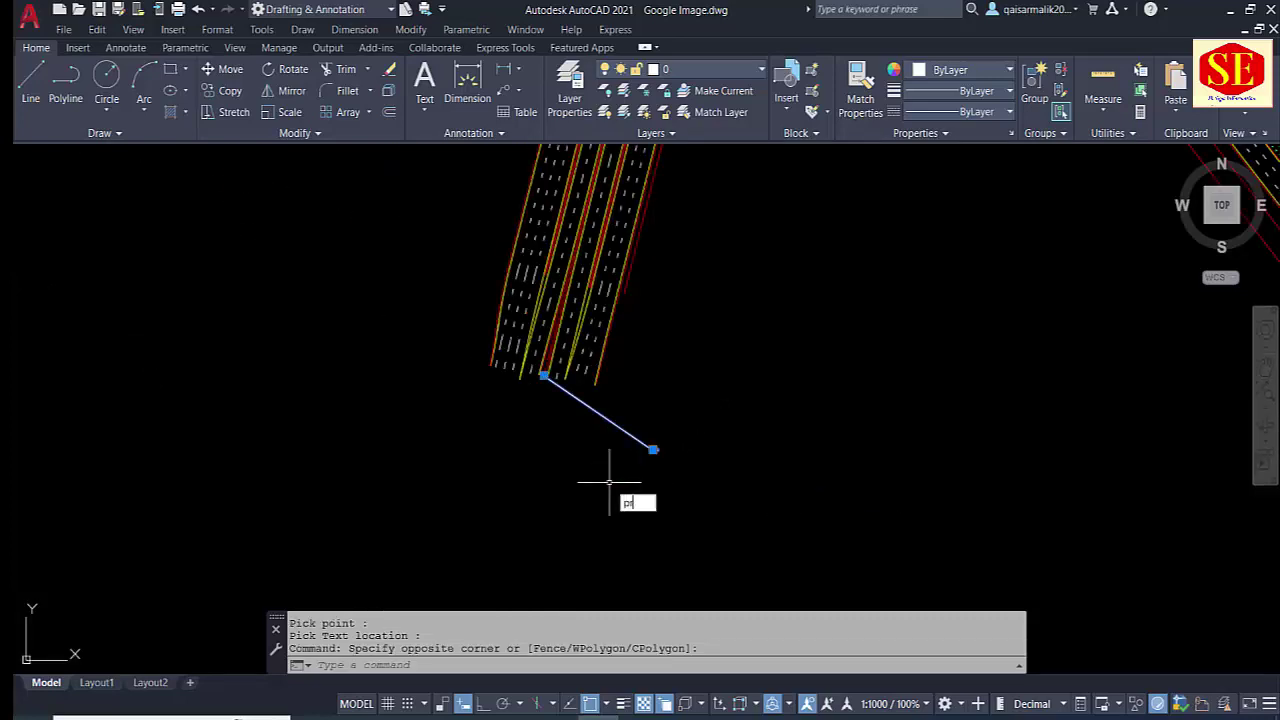
pyautogui.click(661, 521)
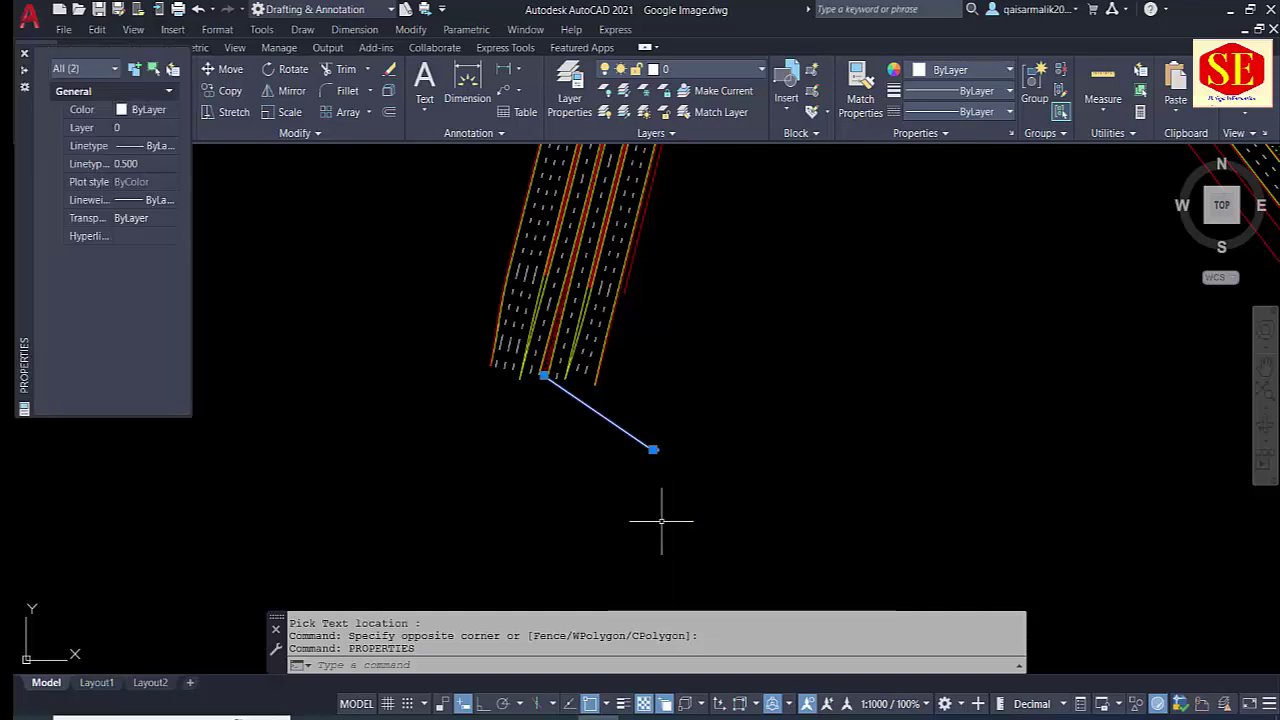
pyautogui.click(68, 70)
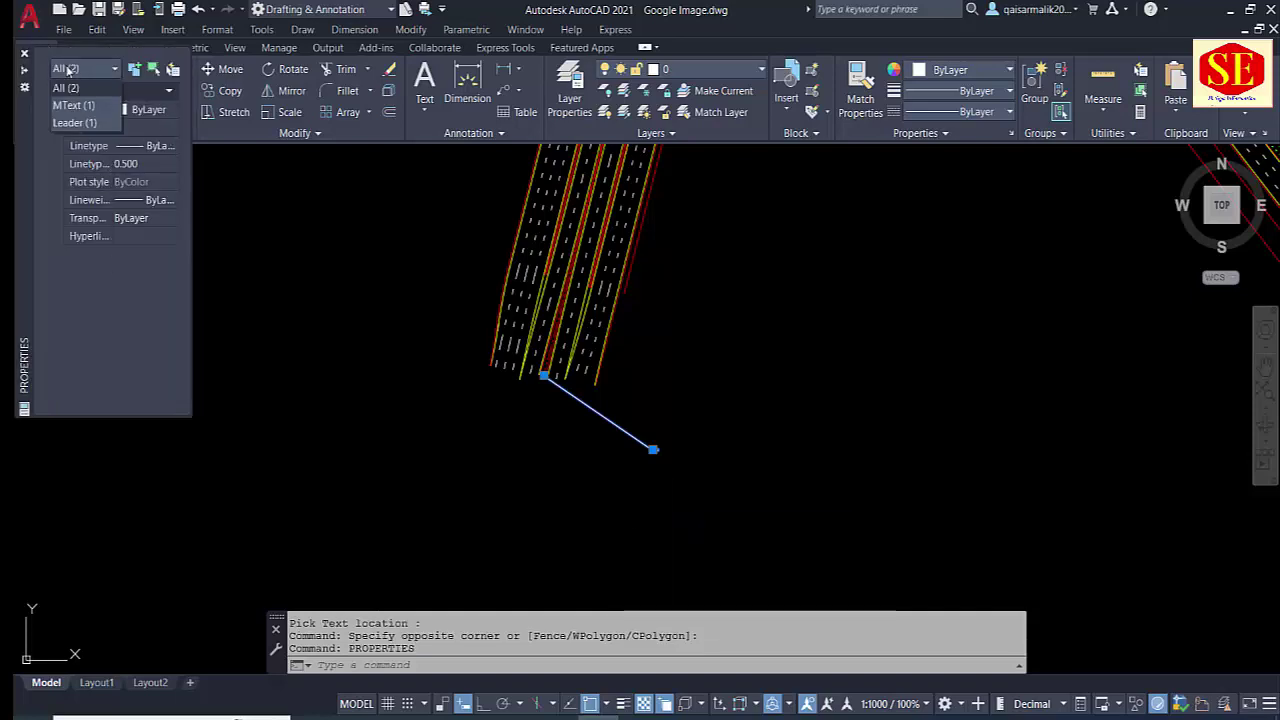
pyautogui.click(80, 118)
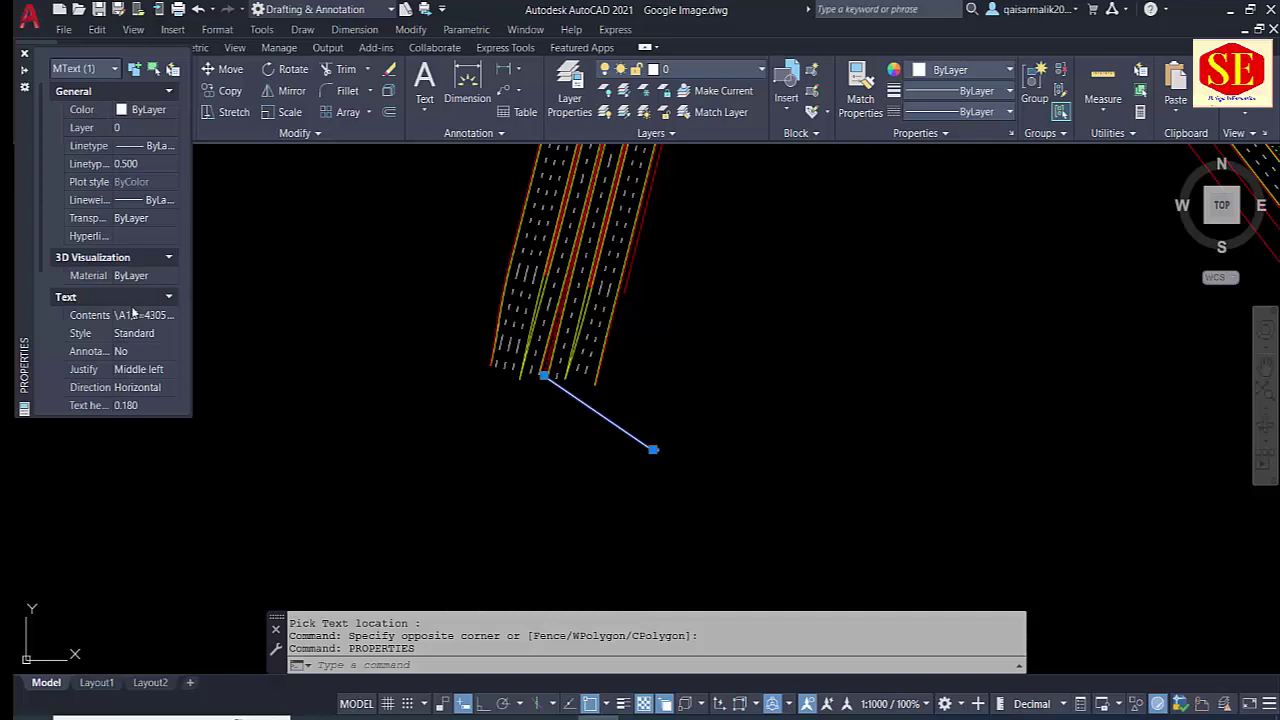
pyautogui.click(152, 408)
pyautogui.write('1')
pyautogui.click(150, 405)
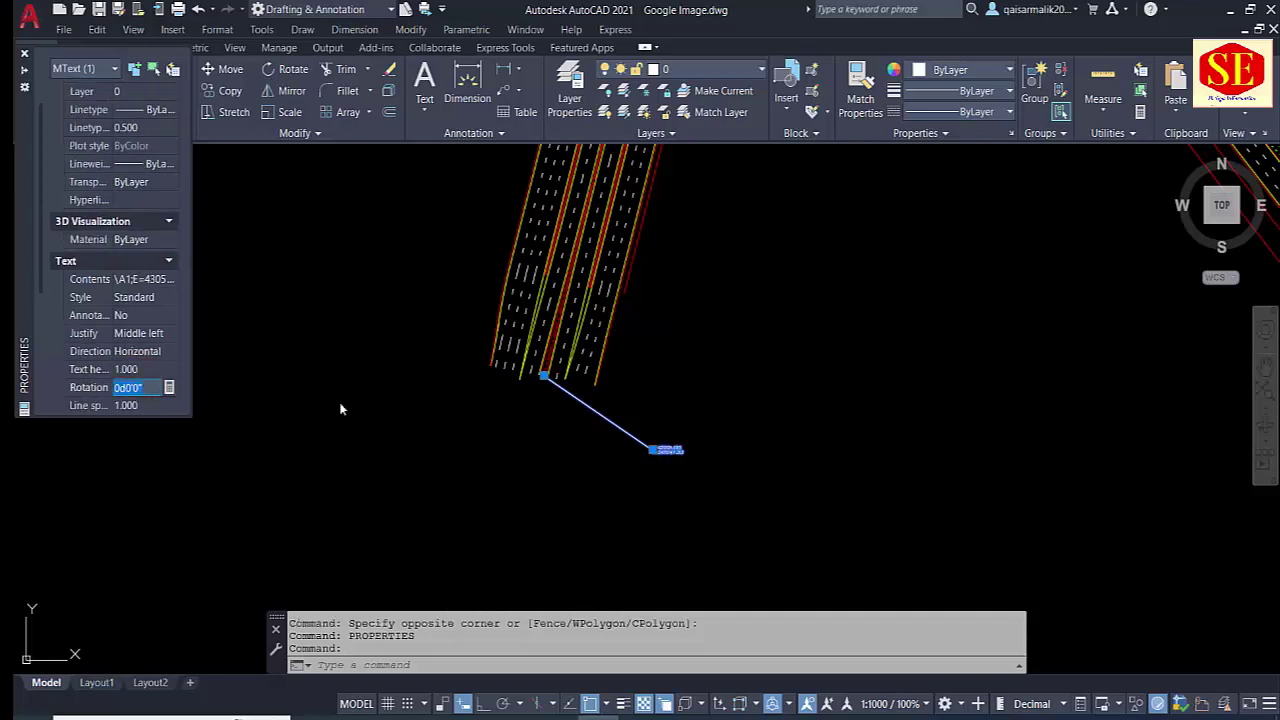
# - Label the northeastern road end with a coordinate leader, E=430808.469, N=3479912.060
pyautogui.scroll(3, 660, 520)
pyautogui.press('Escape')
pyautogui.scroll(-2, 675, 520)
pyautogui.moveTo(680, 523)
pyautogui.mouseDown(button='middle')
pyautogui.moveTo(705, 357)
pyautogui.moveTo(700, 520)
pyautogui.mouseUp(button='middle')
pyautogui.scroll(-3, 585, 490)
pyautogui.scroll(3, 748, 177)
pyautogui.scroll(1, 494, 341)
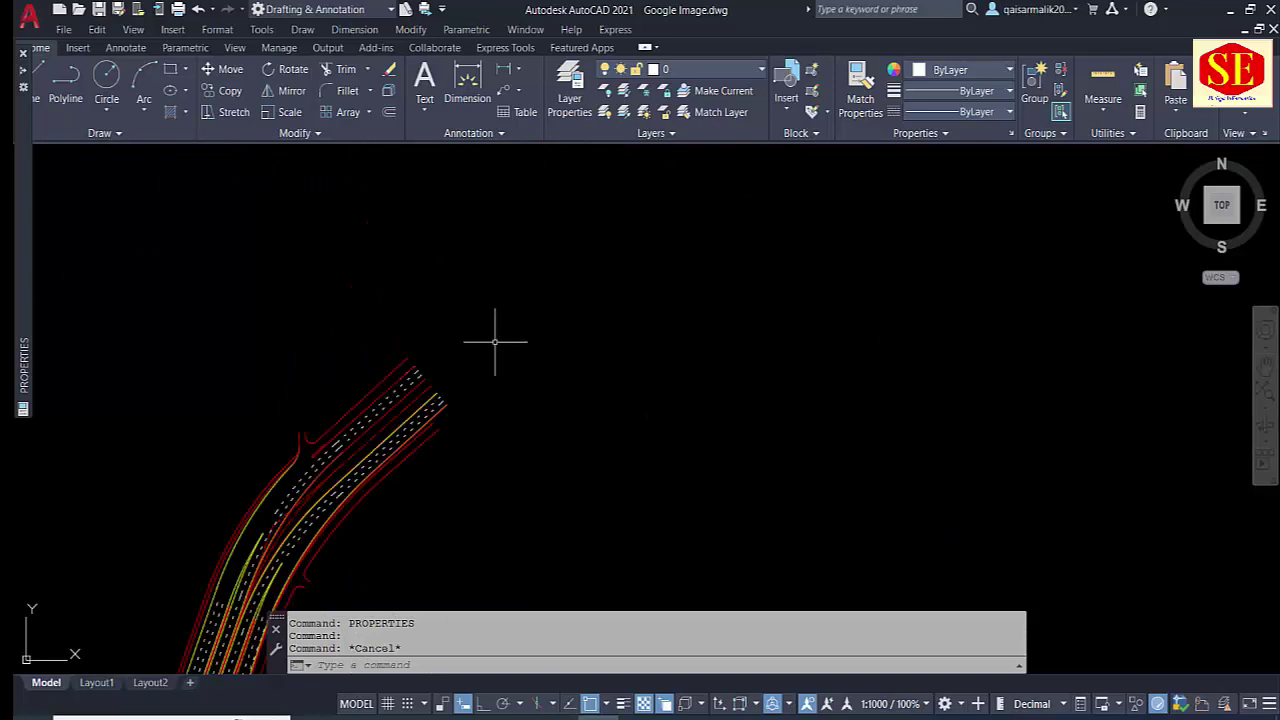
pyautogui.scroll(2, 491, 443)
pyautogui.scroll(1, 432, 496)
pyautogui.write('dc')
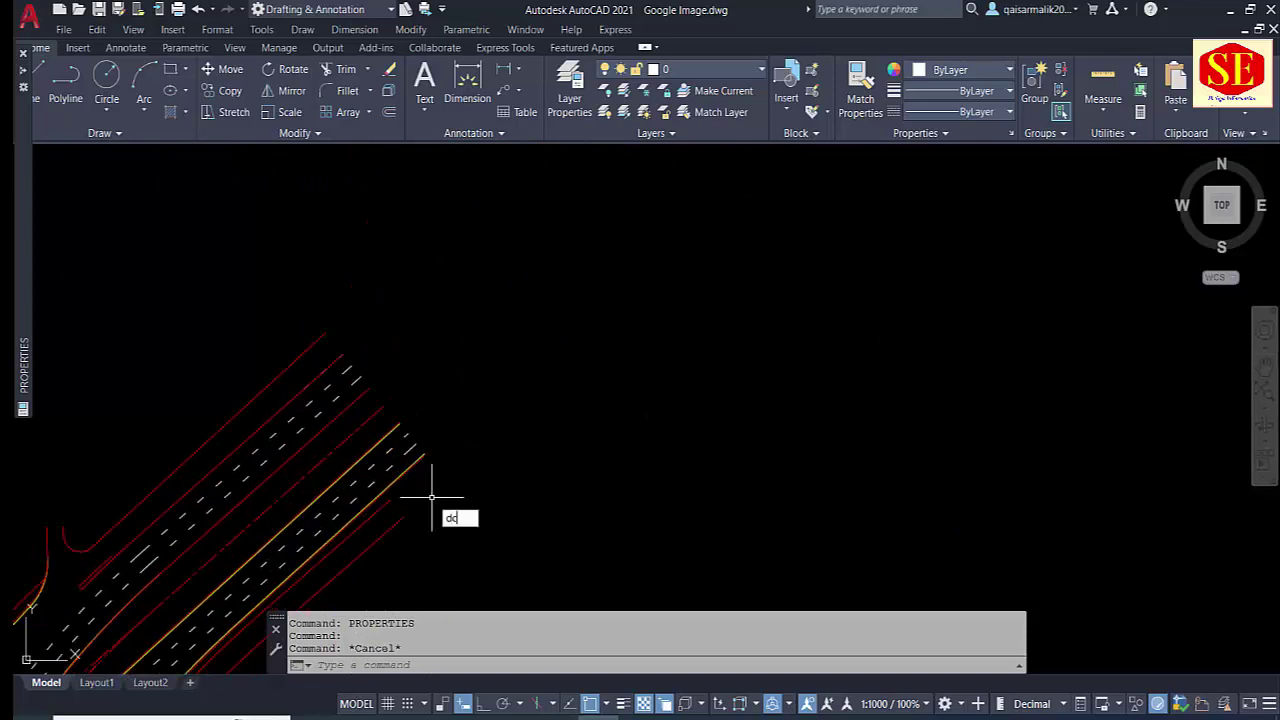
pyautogui.press('Return')
pyautogui.scroll(2, 392, 418)
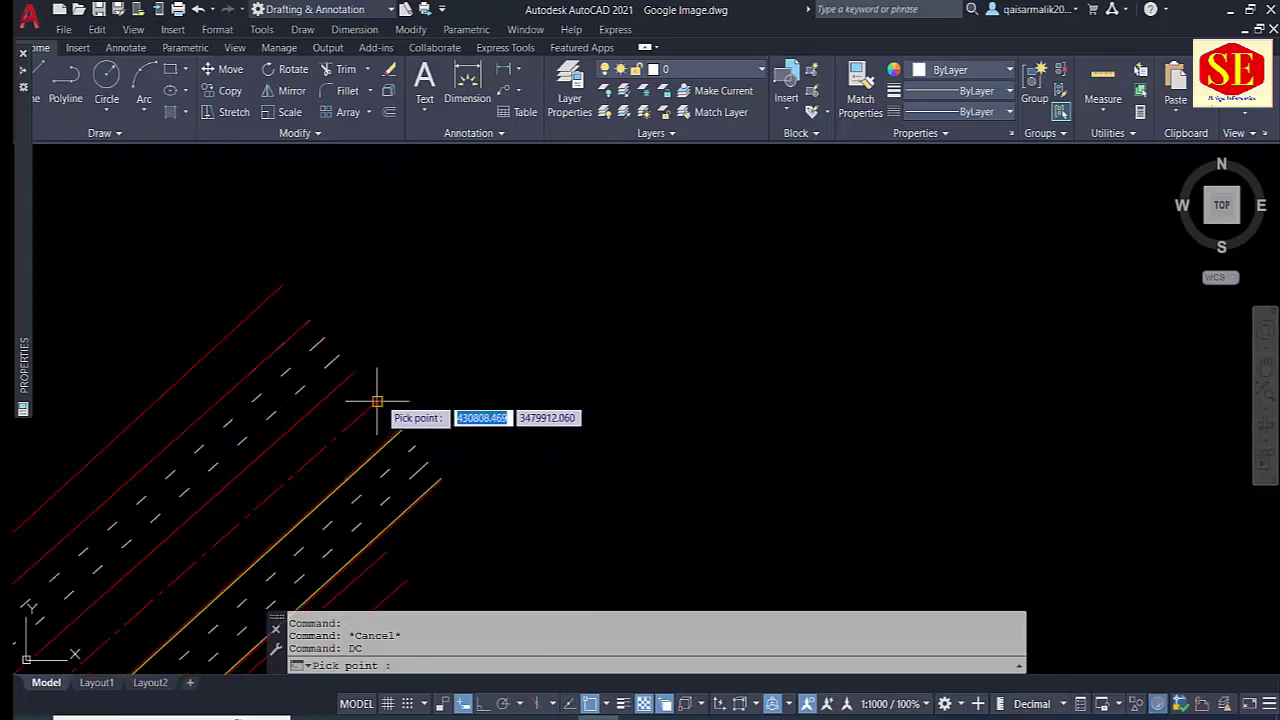
pyautogui.click(377, 401)
pyautogui.click(800, 289)
# - Set that label's MText height to 1.000 in Properties
pyautogui.click(820, 272)
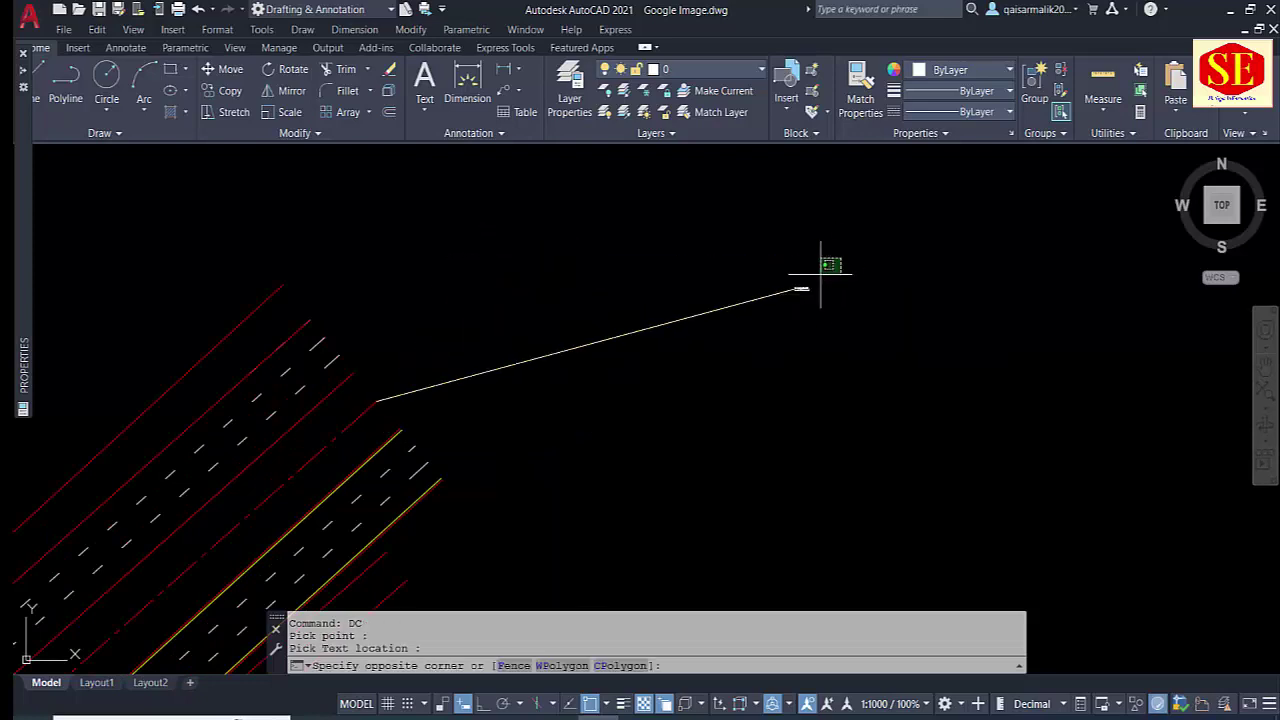
pyautogui.click(698, 334)
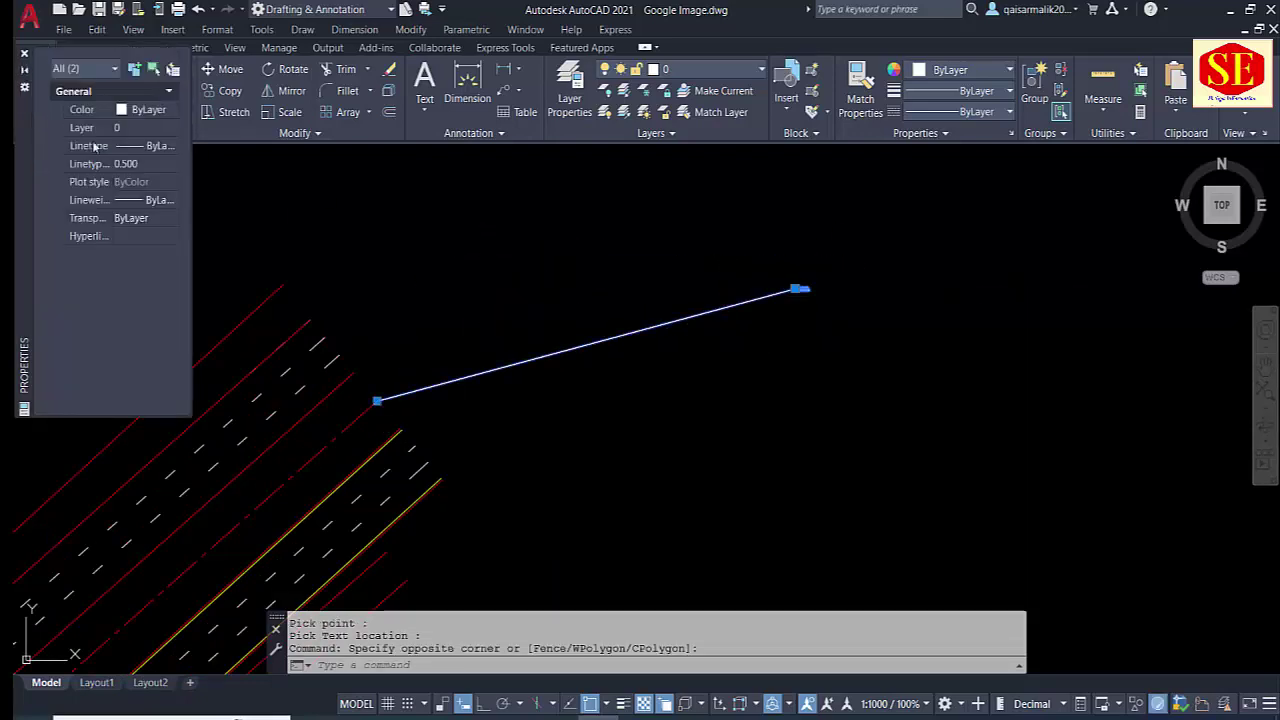
pyautogui.click(106, 68)
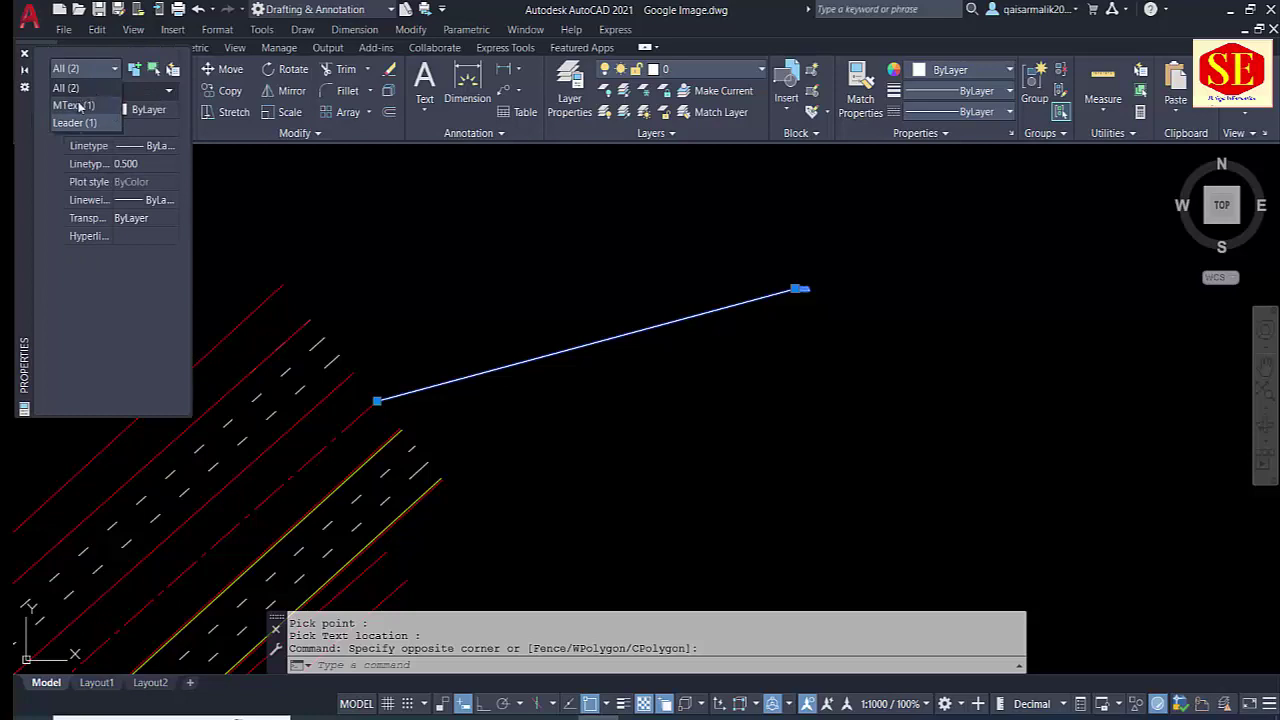
pyautogui.click(82, 109)
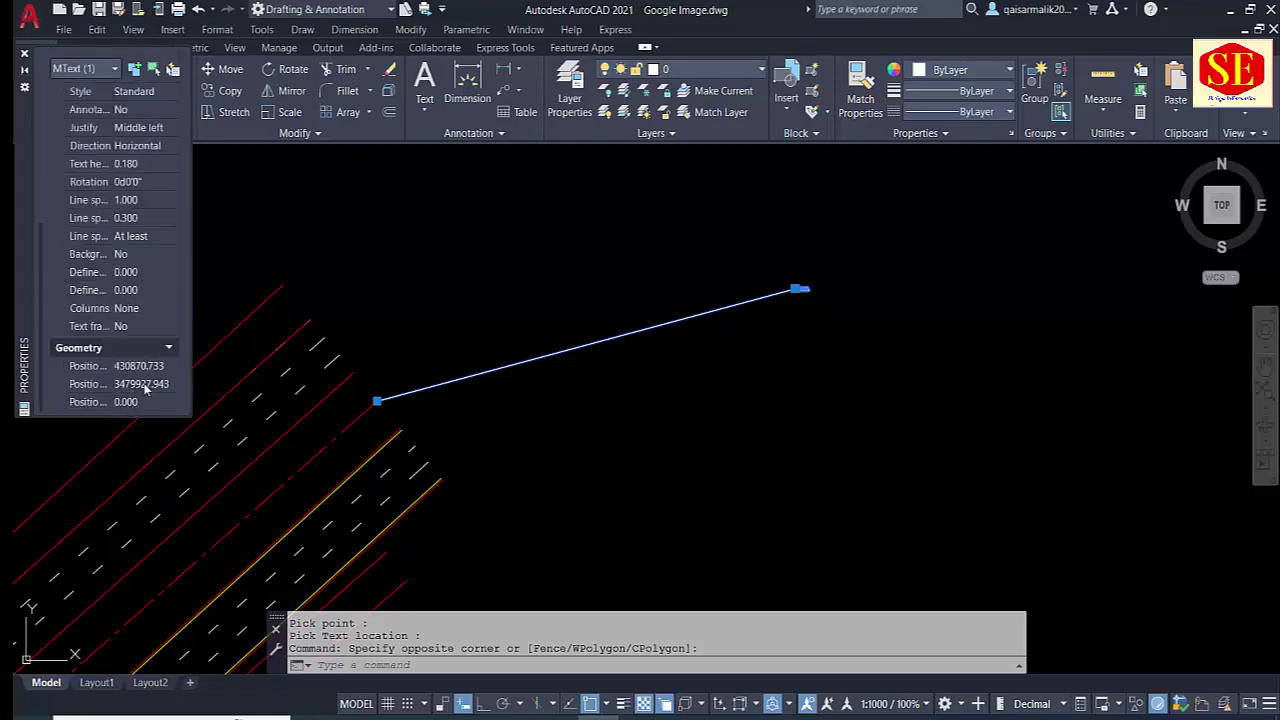
pyautogui.click(150, 164)
pyautogui.write('1.000')
pyautogui.press('Return')
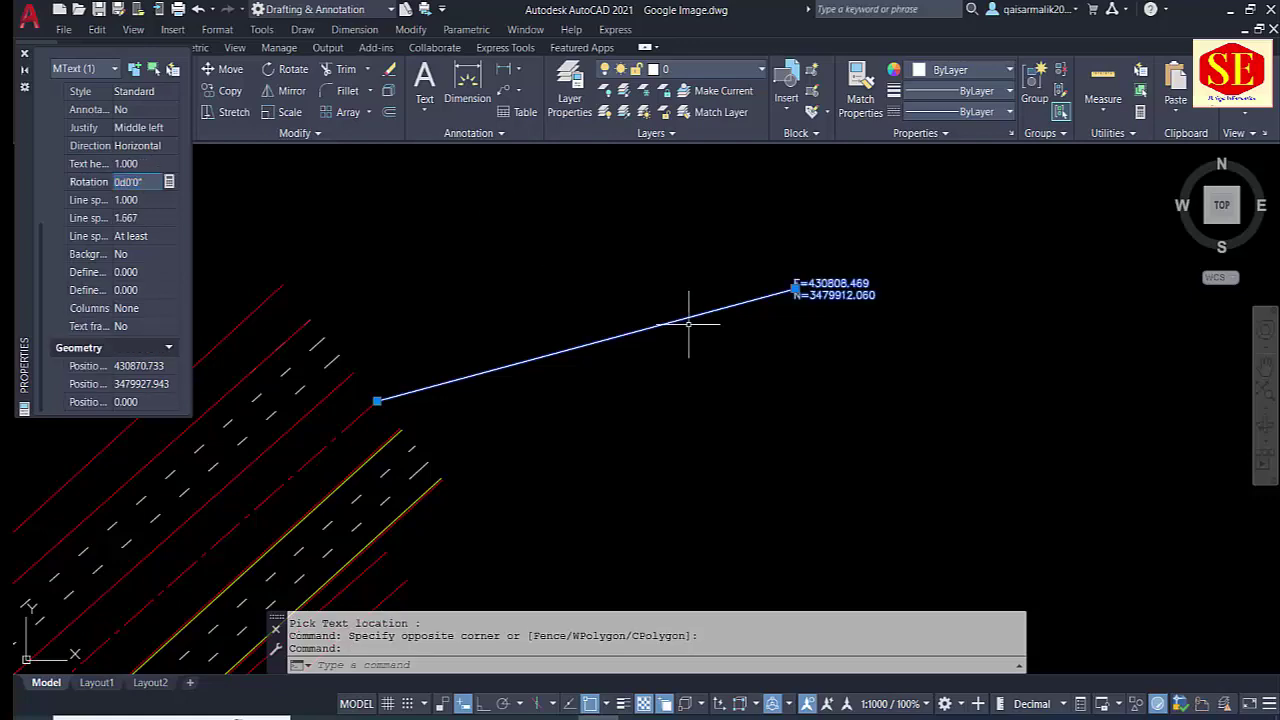
# - Clear the selection and pan and zoom to view the whole road intersection
pyautogui.press('Escape')
pyautogui.scroll(-3, 777, 309)
pyautogui.scroll(-2, 777, 309)
pyautogui.scroll(-2, 788, 300)
pyautogui.scroll(5, 700, 472)
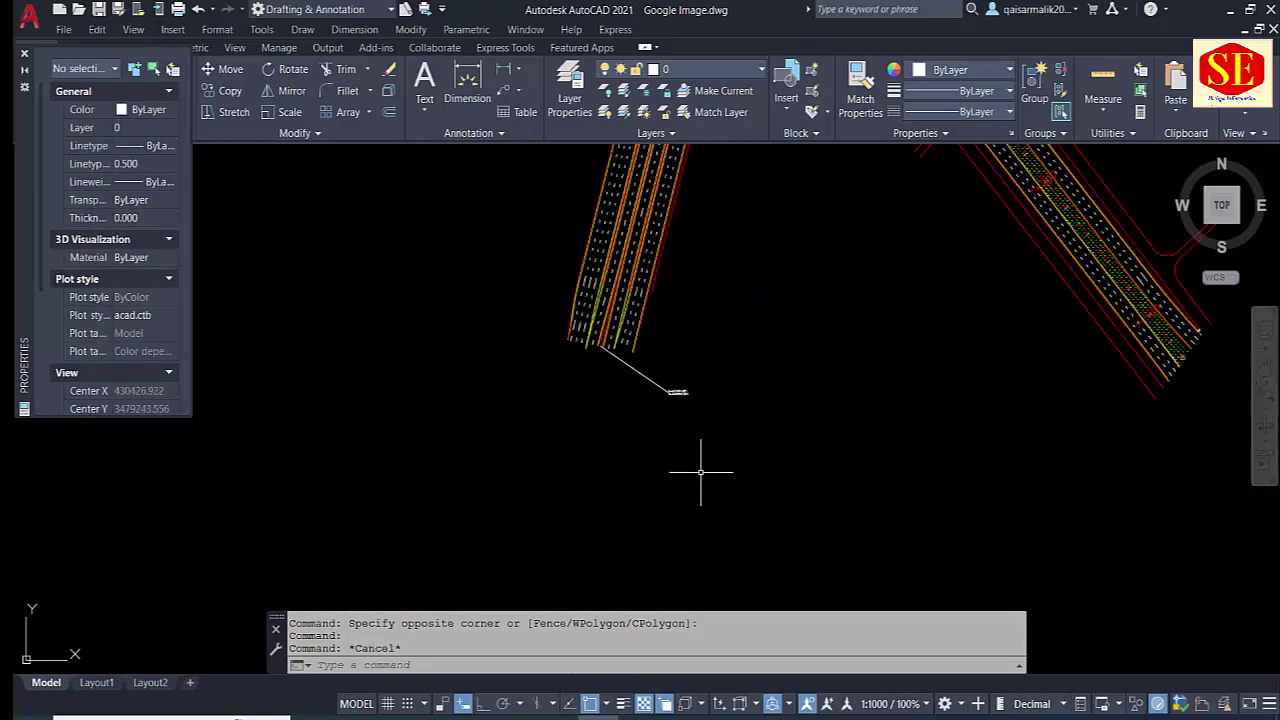
pyautogui.moveTo(737, 303)
pyautogui.mouseDown(button='middle')
pyautogui.moveTo(583, 386)
pyautogui.moveTo(623, 361)
pyautogui.moveTo(603, 360)
pyautogui.mouseUp(button='middle')
pyautogui.scroll(3, 737, 420)
pyautogui.scroll(2, 737, 343)
pyautogui.scroll(2, 737, 343)
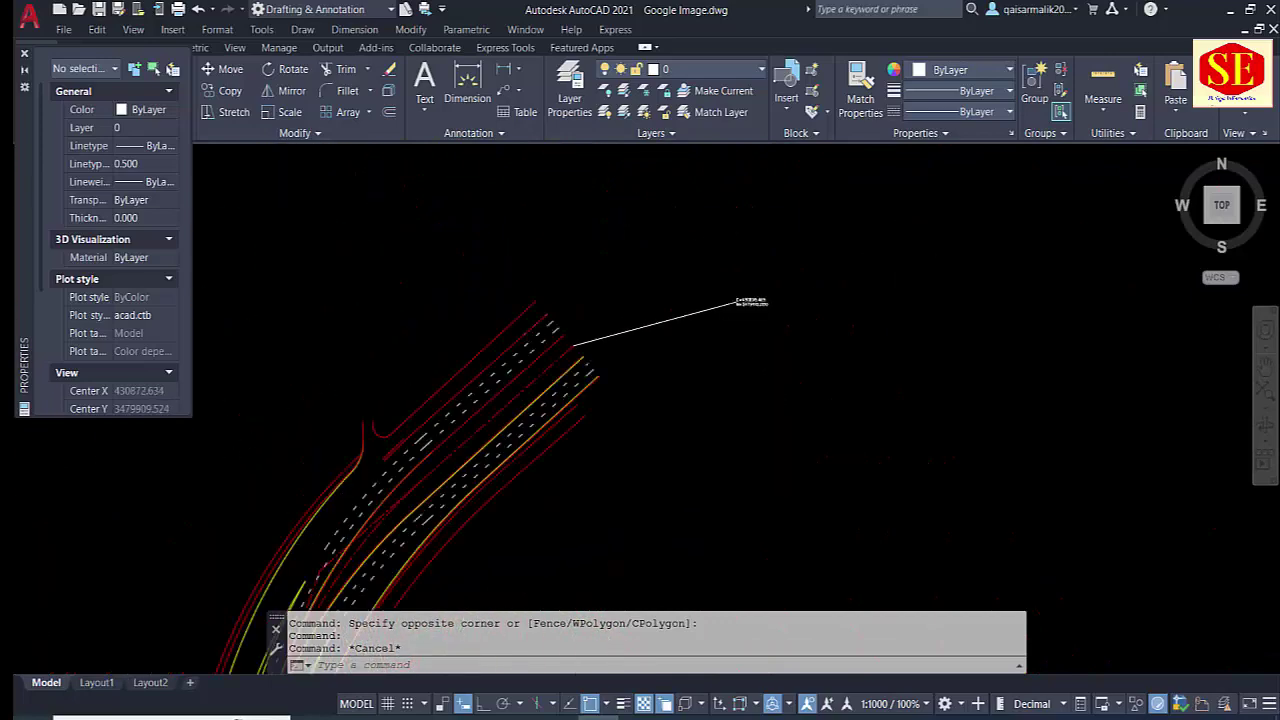
pyautogui.scroll(-5, 912, 259)
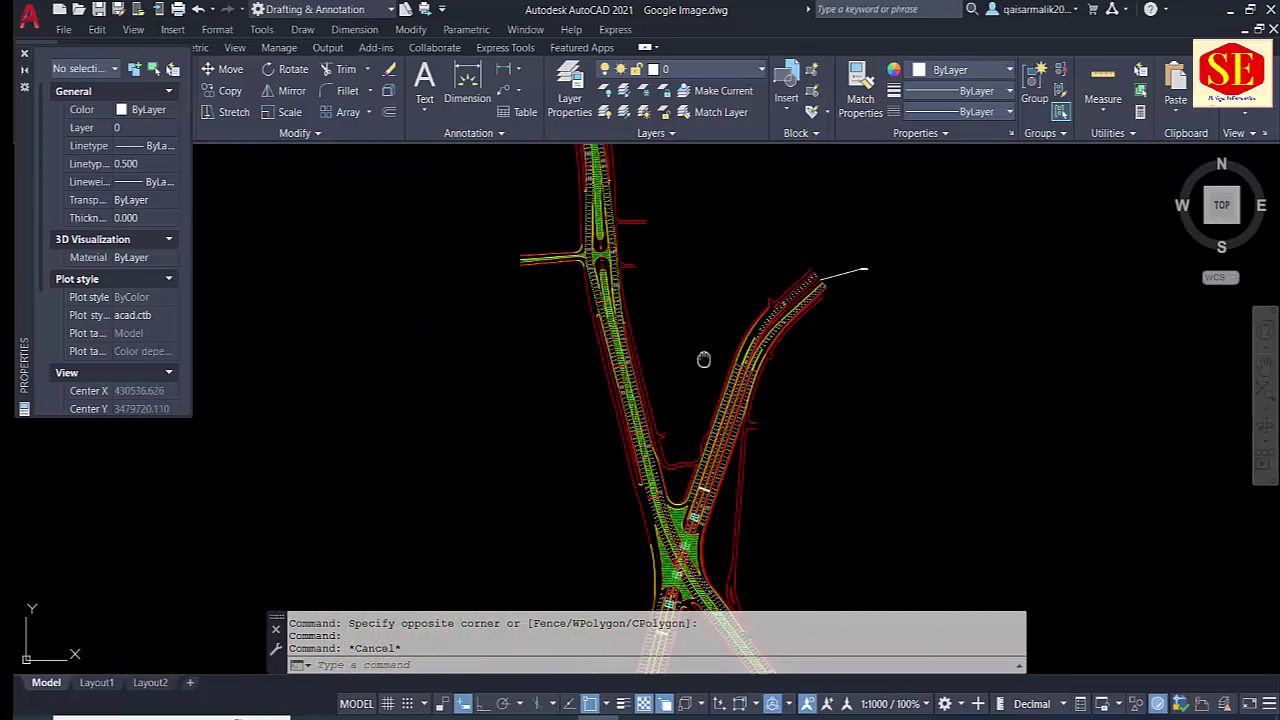
pyautogui.moveTo(703, 359); pyautogui.dragTo(694, 263, button='middle')
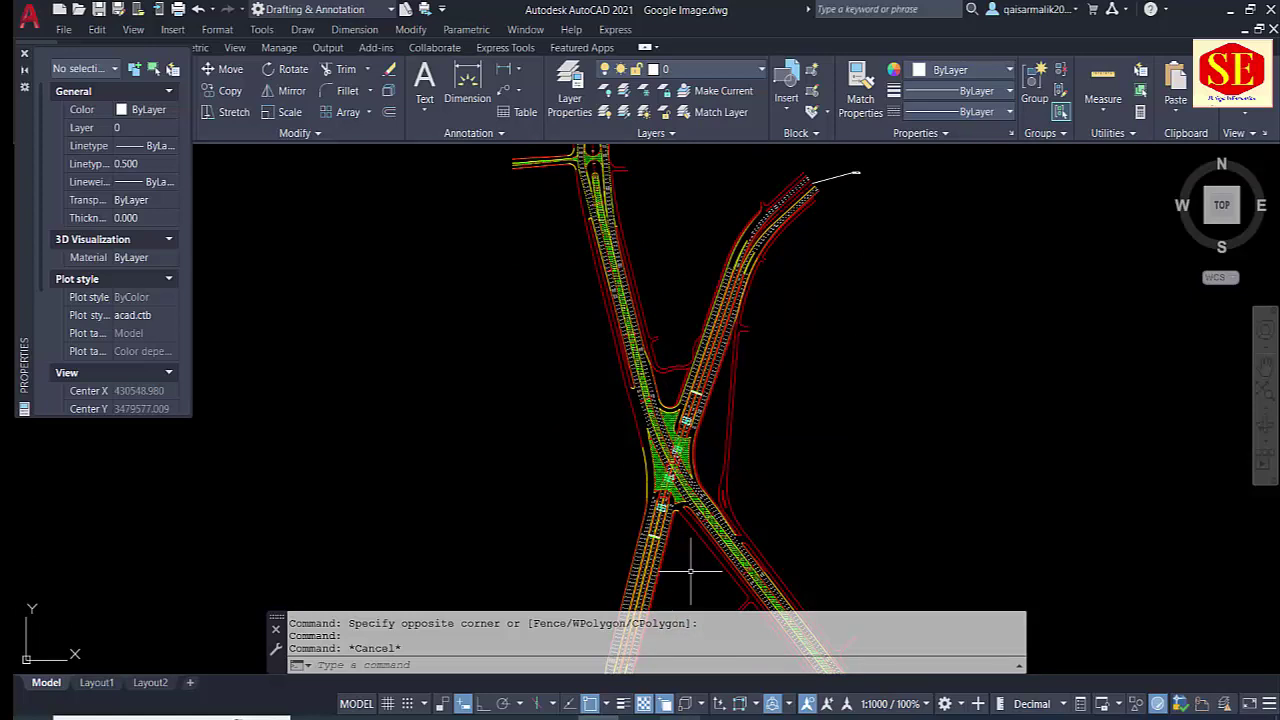
# - In Google Earth Pro, search 'UCP,lahore' and fly to University of Central Punjab
pyautogui.click(683, 652)
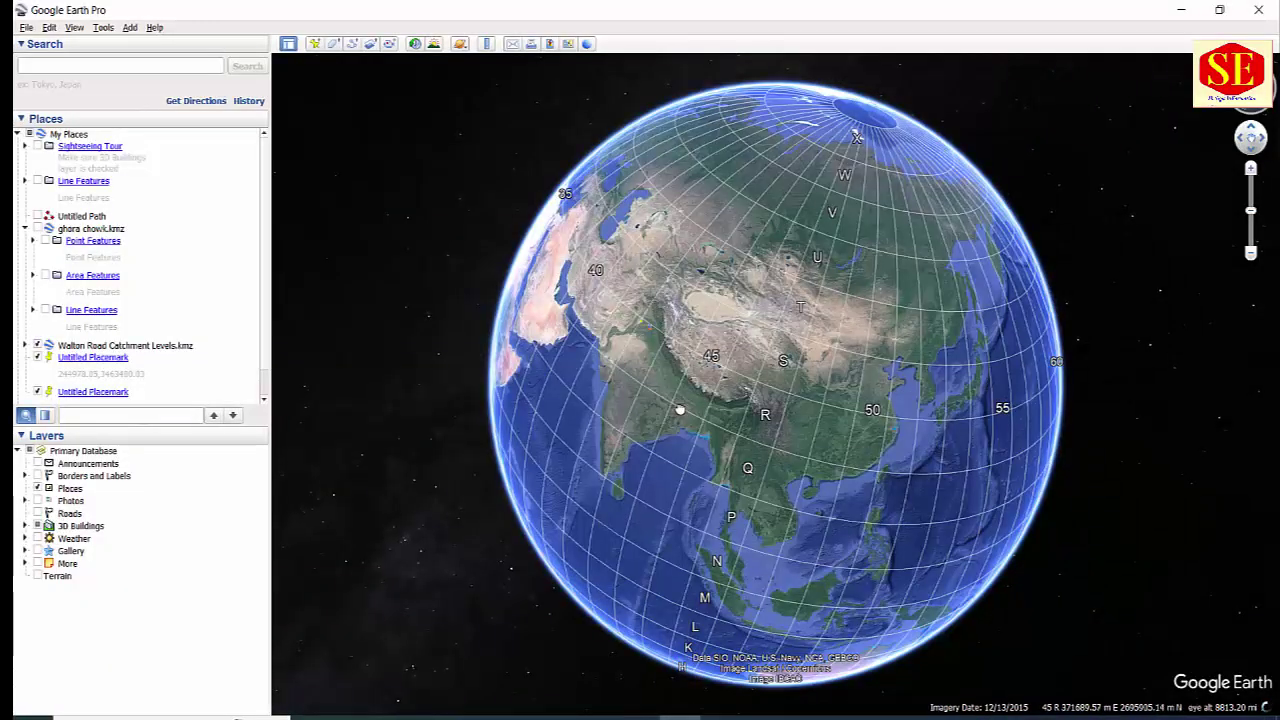
pyautogui.moveTo(679, 410); pyautogui.dragTo(894, 368)
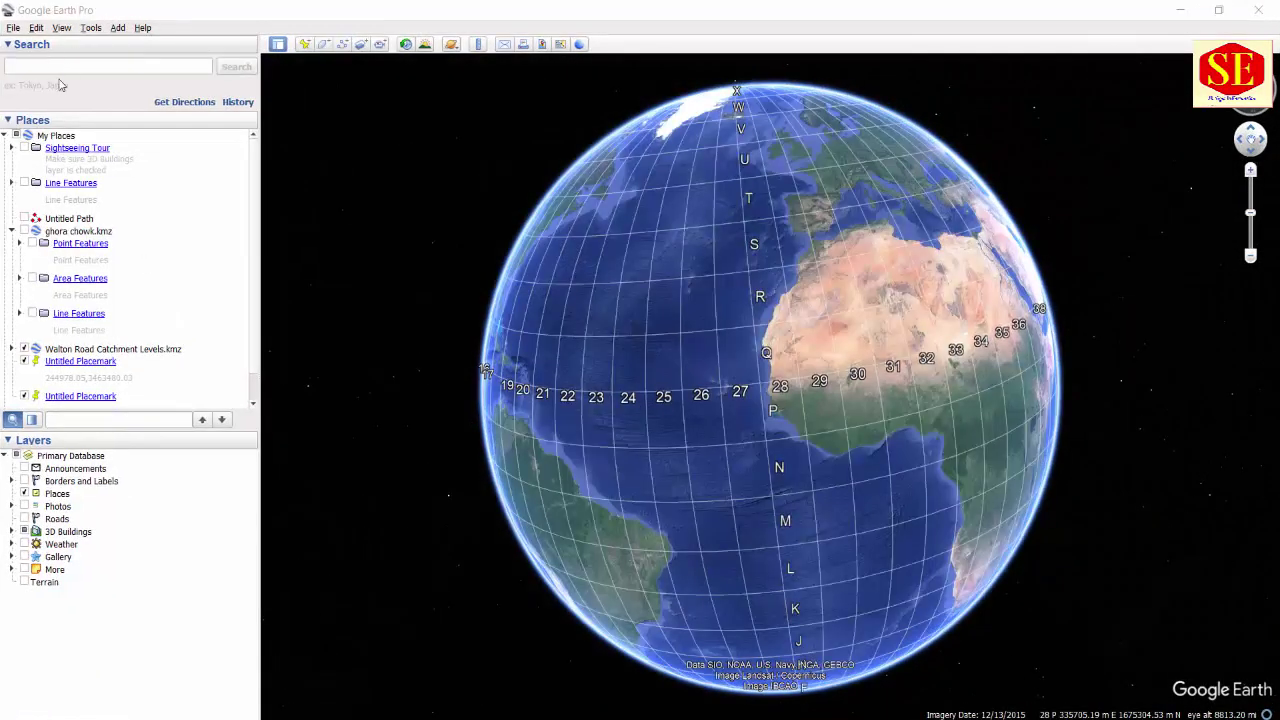
pyautogui.click(76, 62)
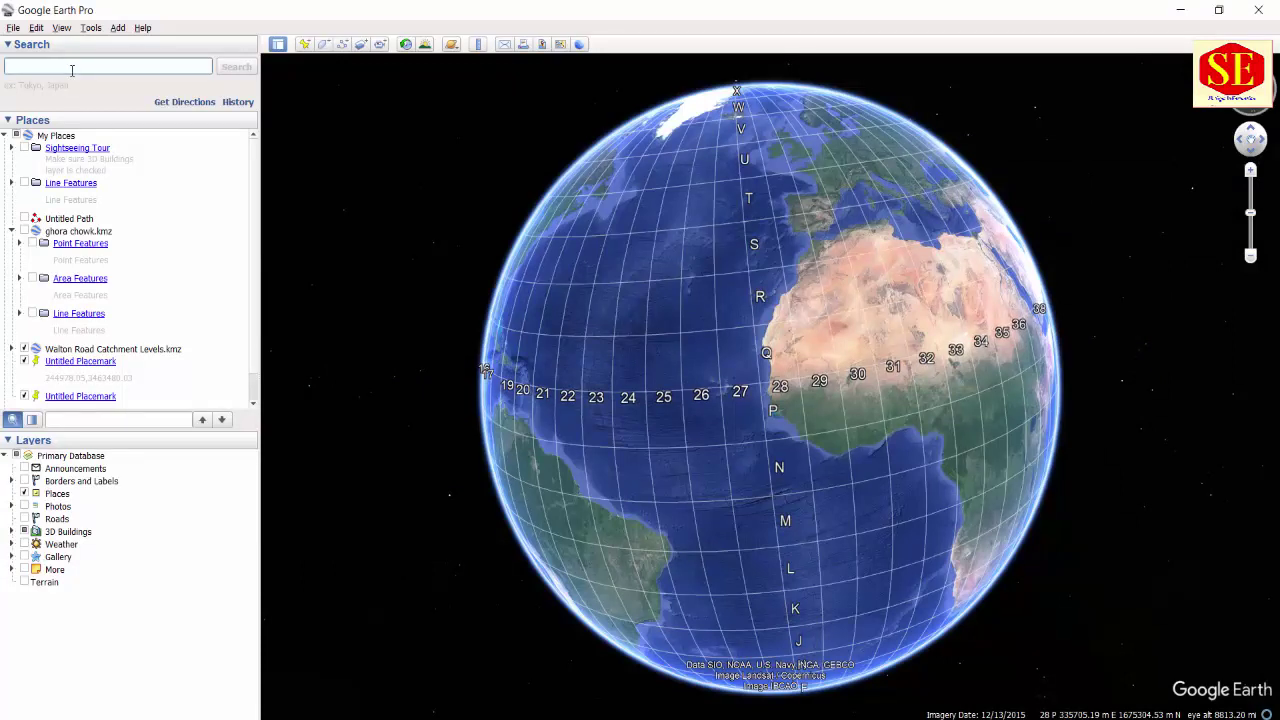
pyautogui.write('UC')
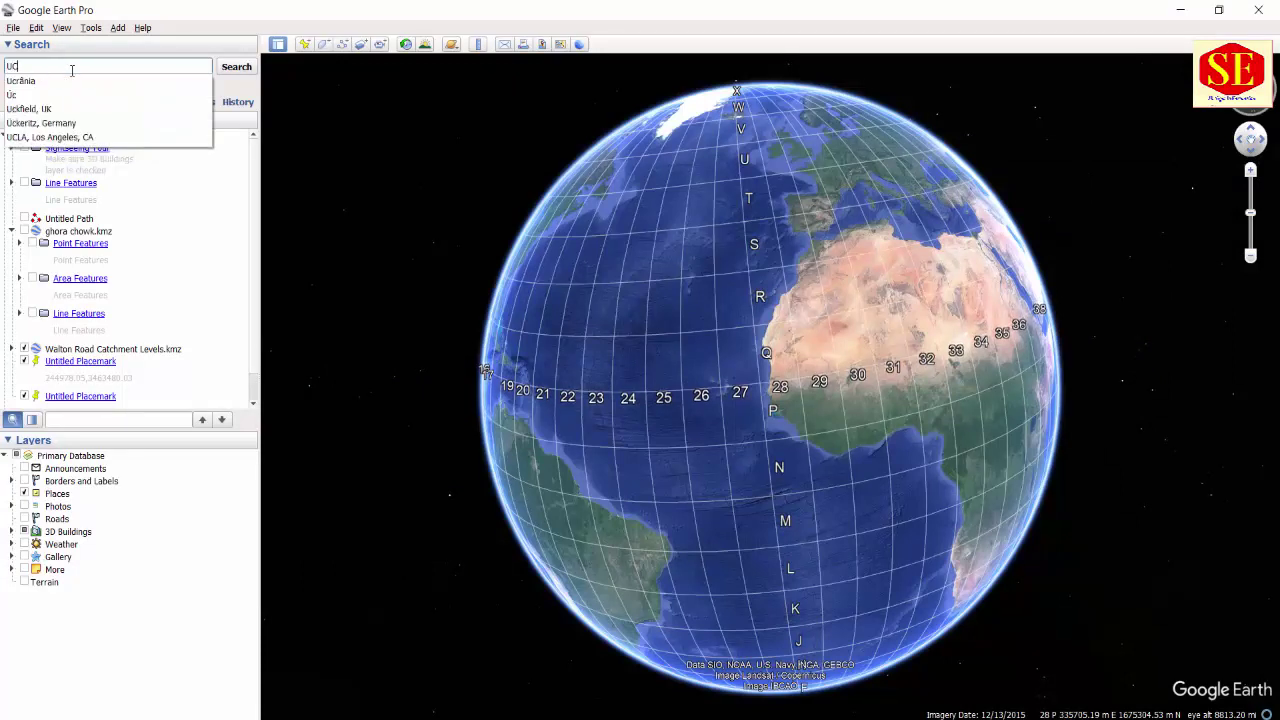
pyautogui.write('P,laho')
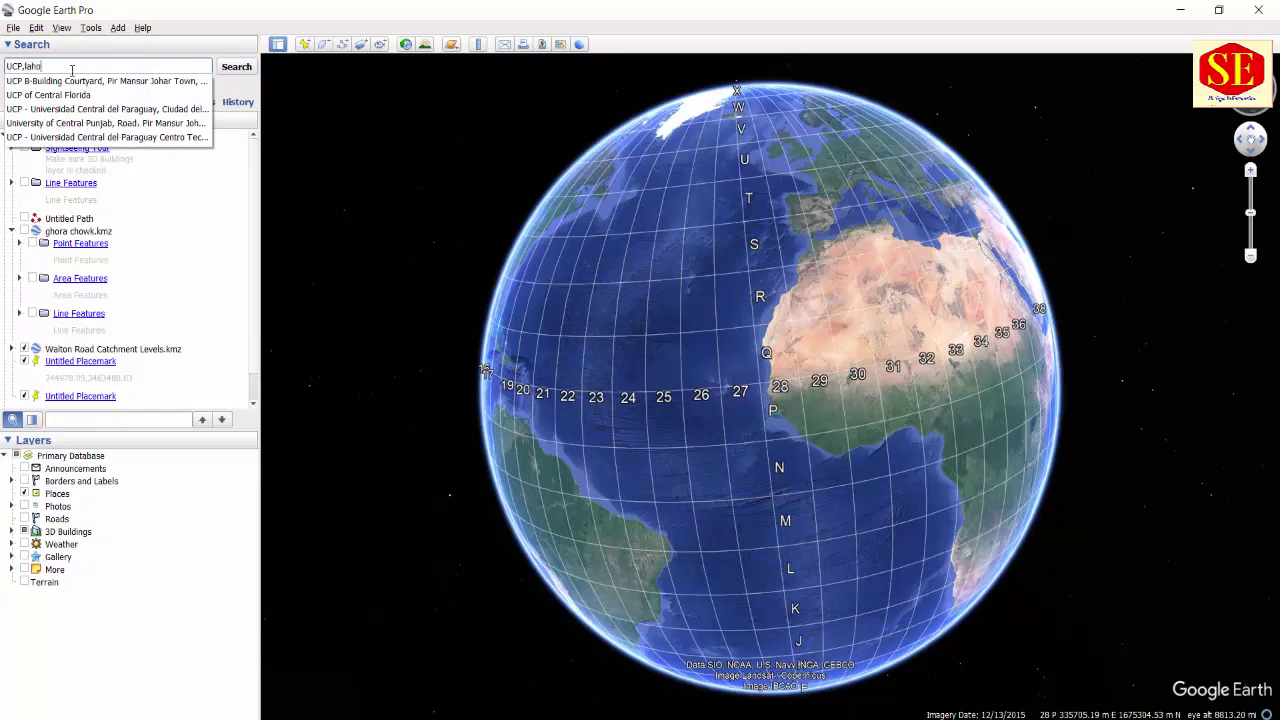
pyautogui.write('re')
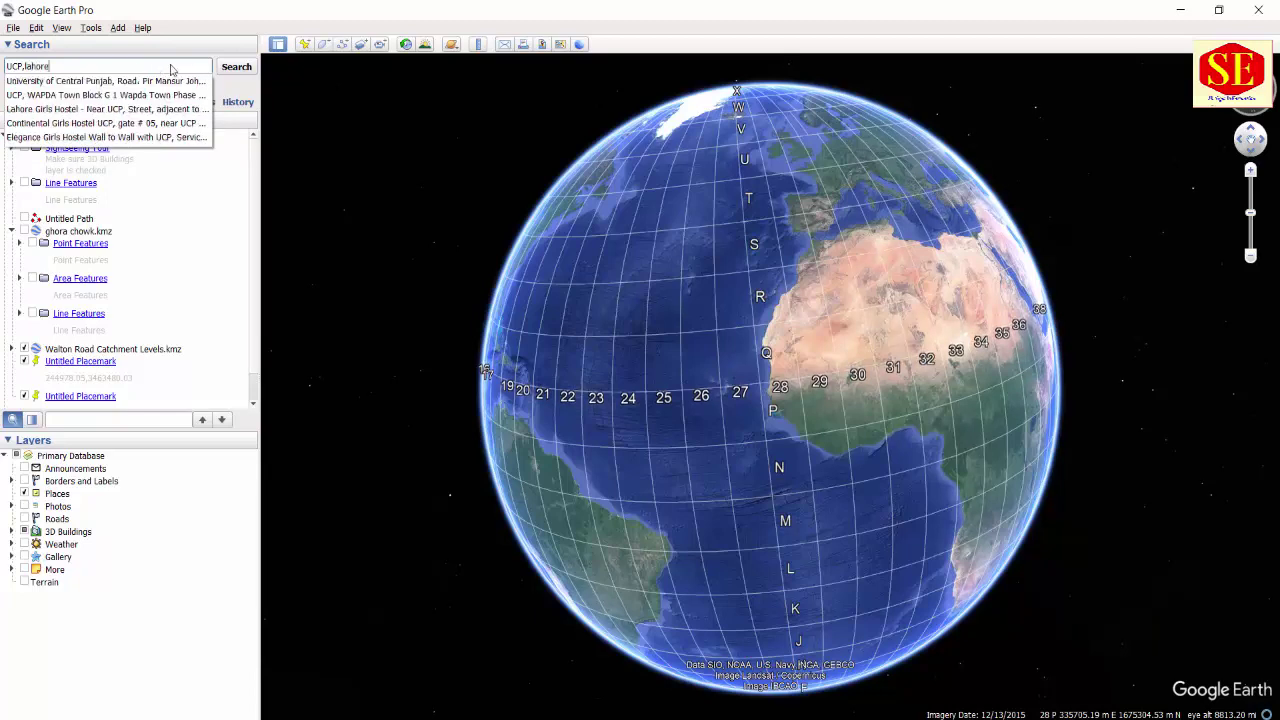
pyautogui.click(237, 67)
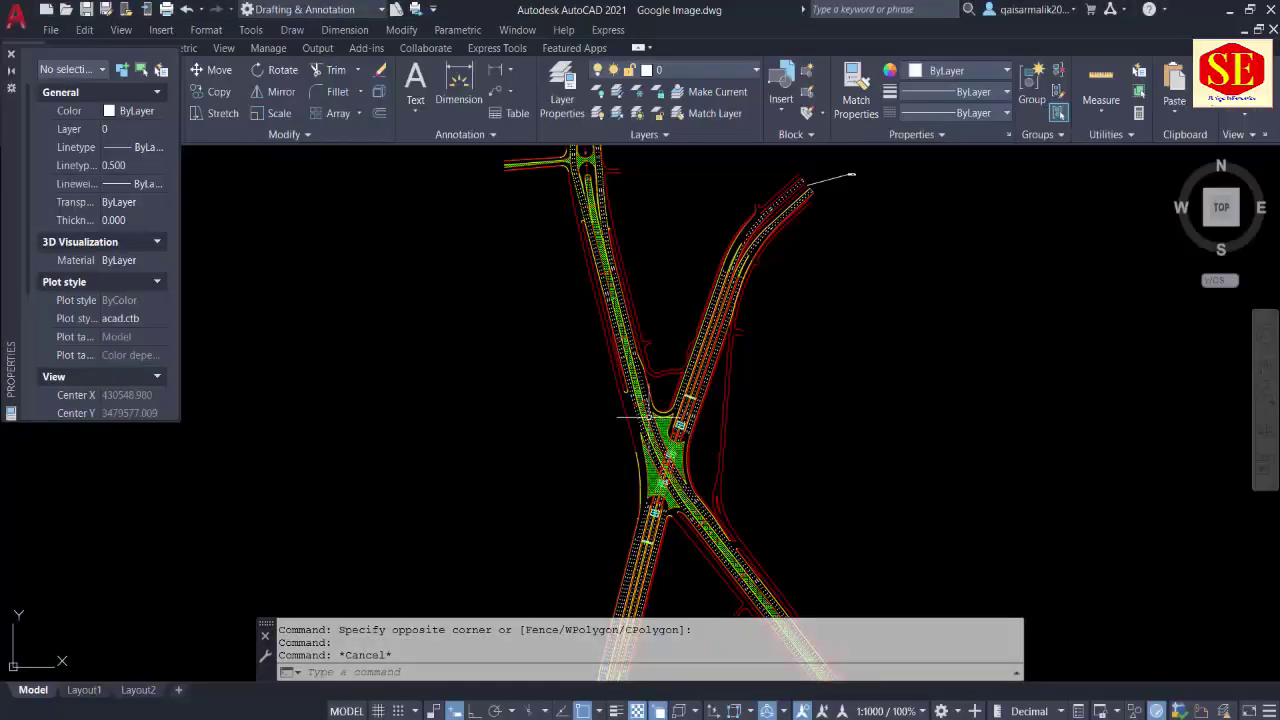
# - Turn off the Places layer and briefly toggle Roads on then off, leaving plain imagery
pyautogui.scroll(-4, 623, 486)
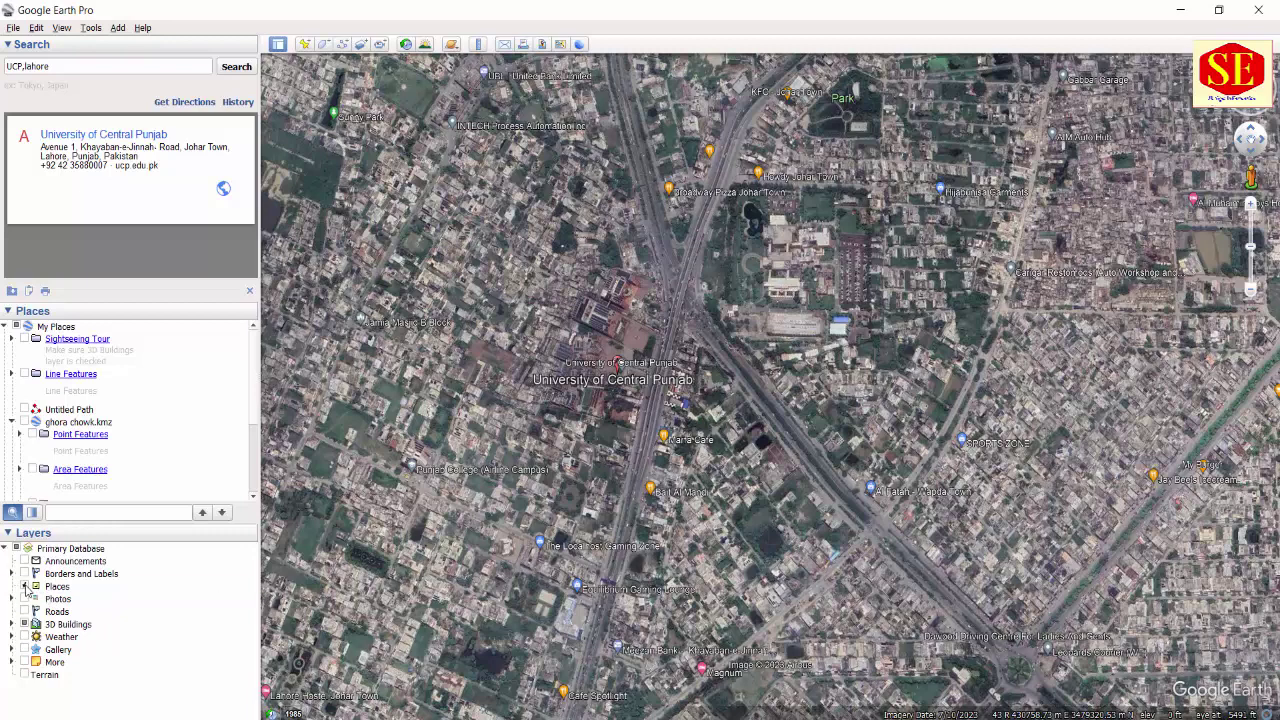
pyautogui.click(25, 587)
pyautogui.moveTo(676, 237); pyautogui.dragTo(755, 305)
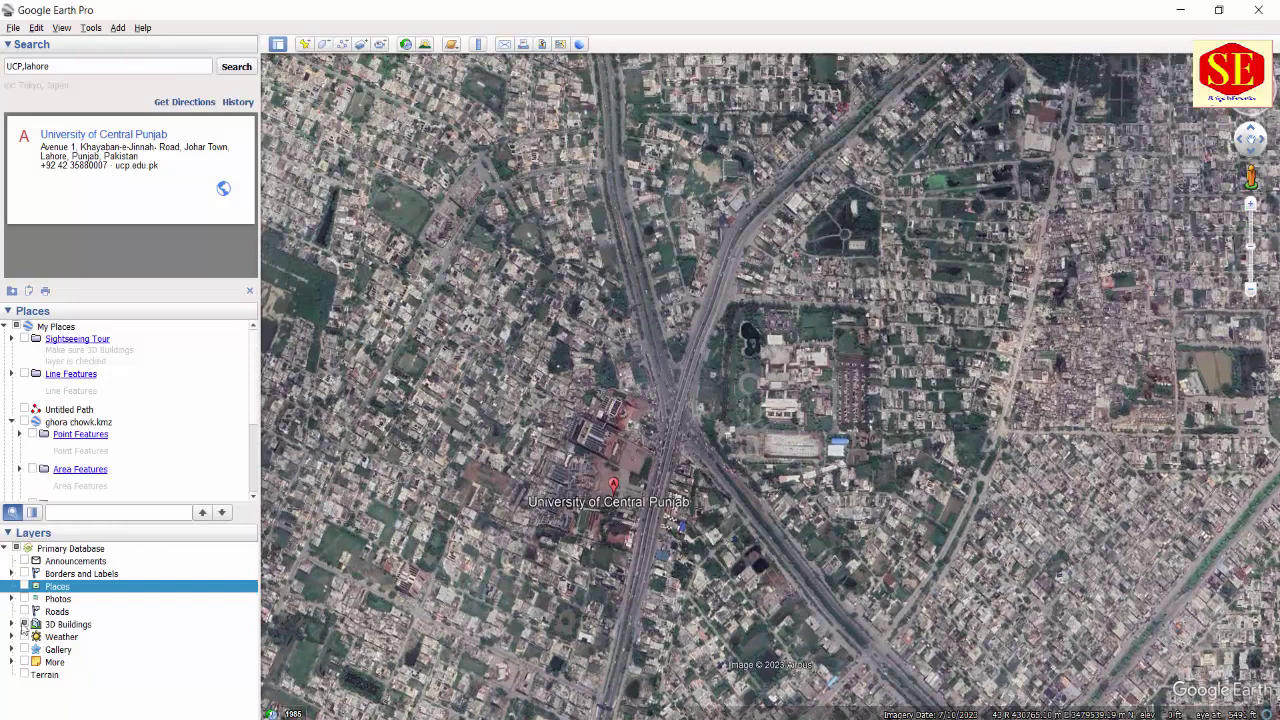
pyautogui.click(25, 611)
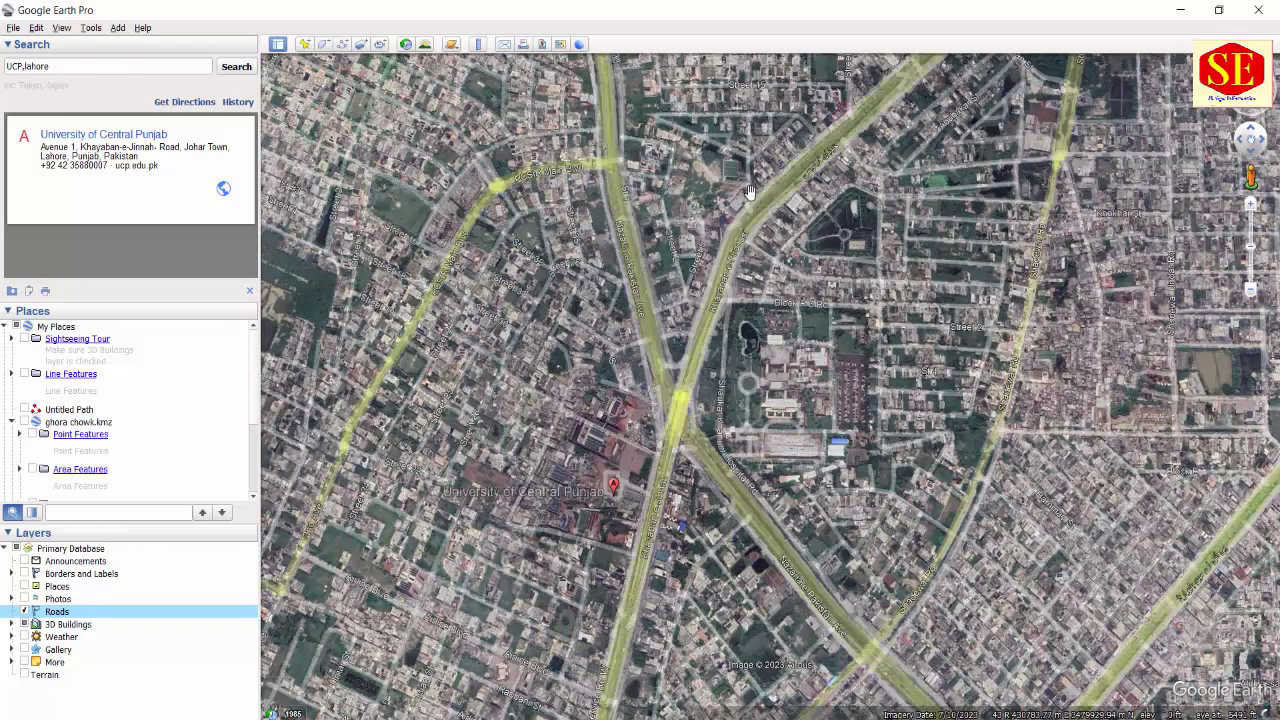
pyautogui.scroll(2, 741, 261)
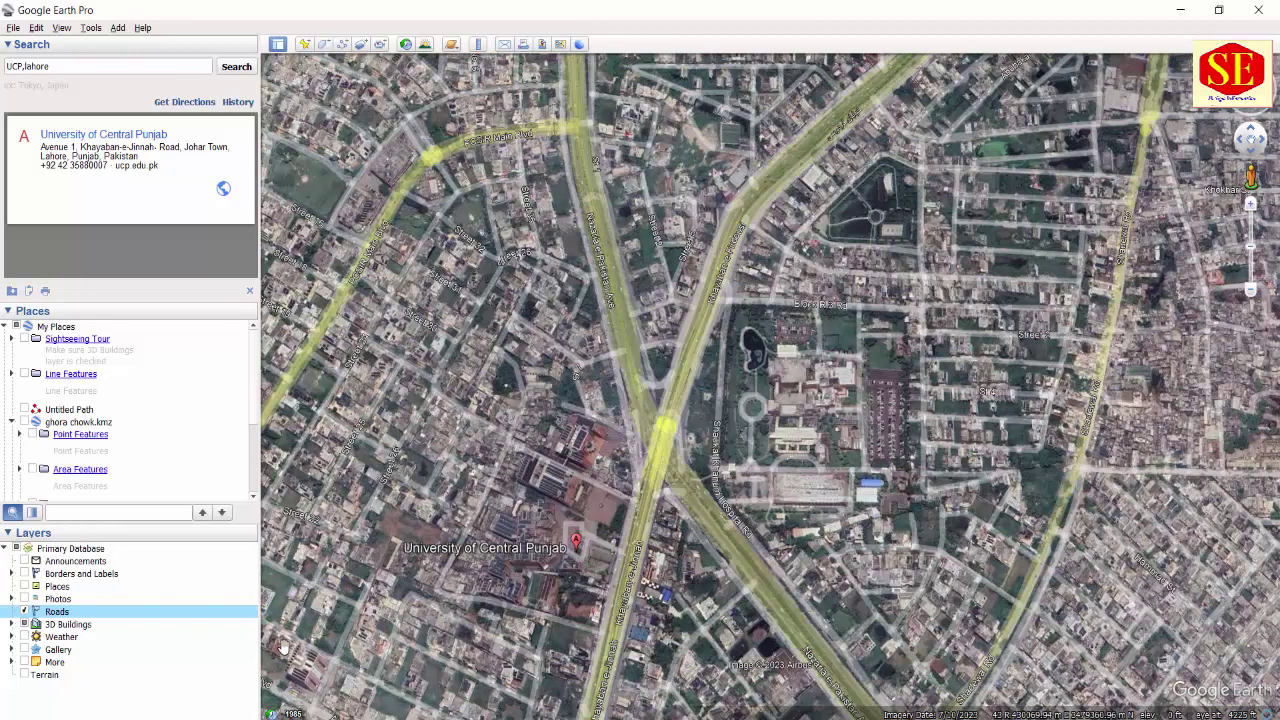
pyautogui.click(25, 612)
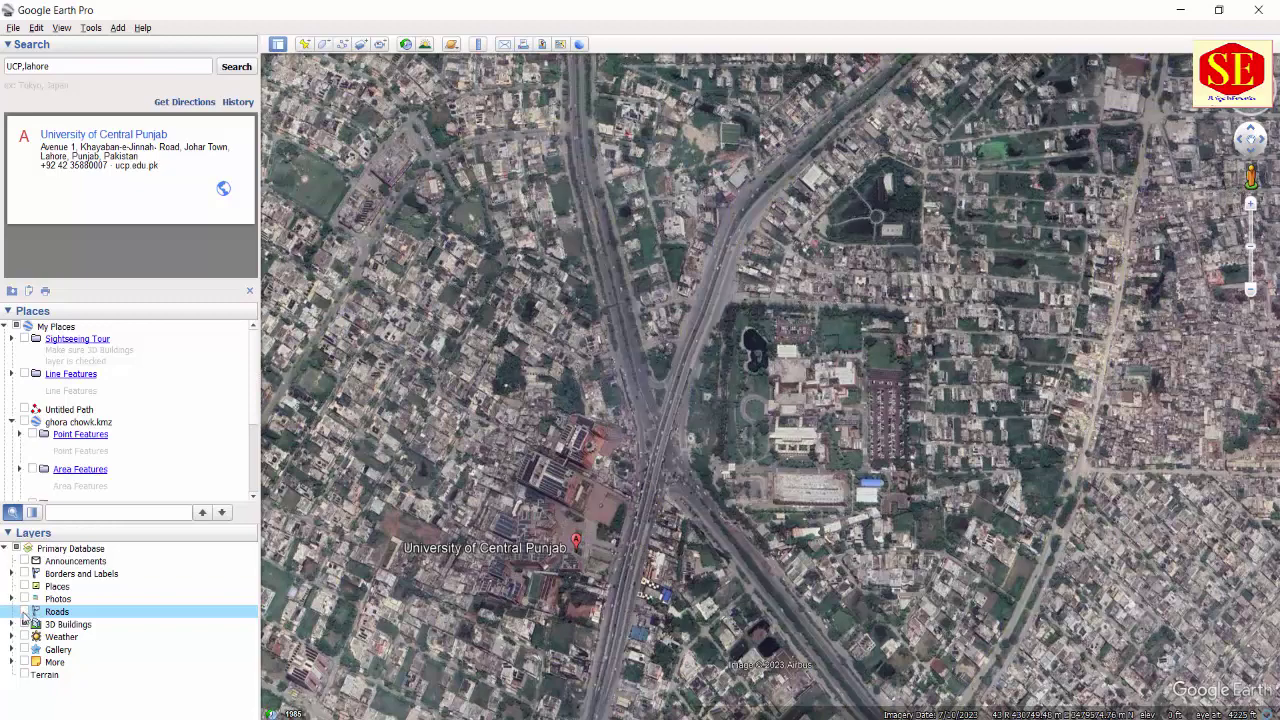
pyautogui.scroll(-2, 737, 343)
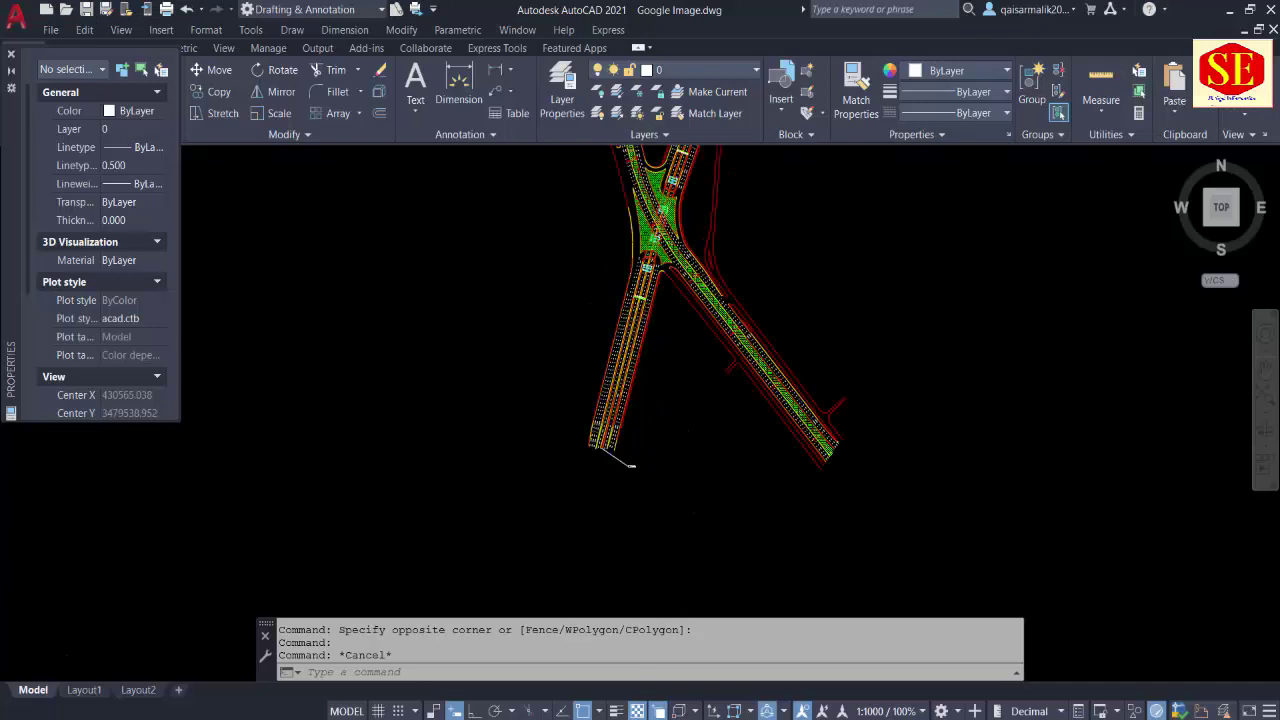
# - Check the labelled road end with ID and copy its reported X/Y coordinates 430501.983, 3479167.313
pyautogui.scroll(4, 650, 400)
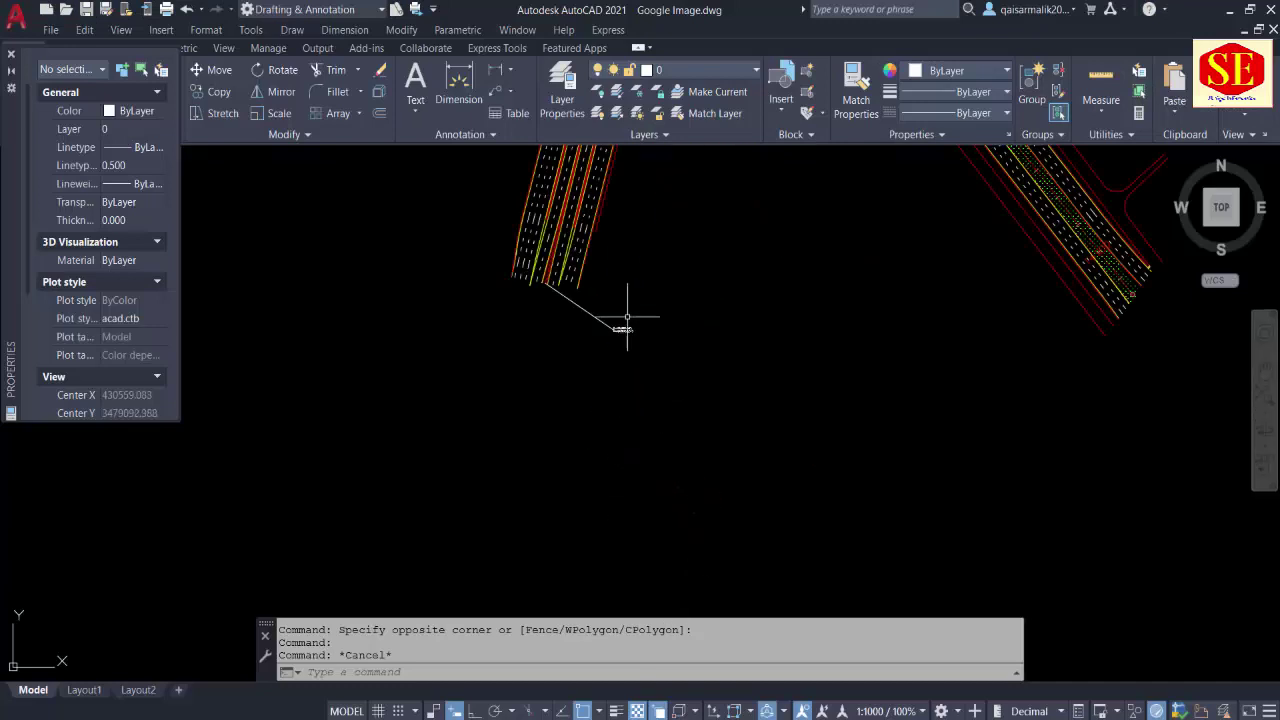
pyautogui.scroll(3, 663, 349)
pyautogui.doubleClick(615, 425)
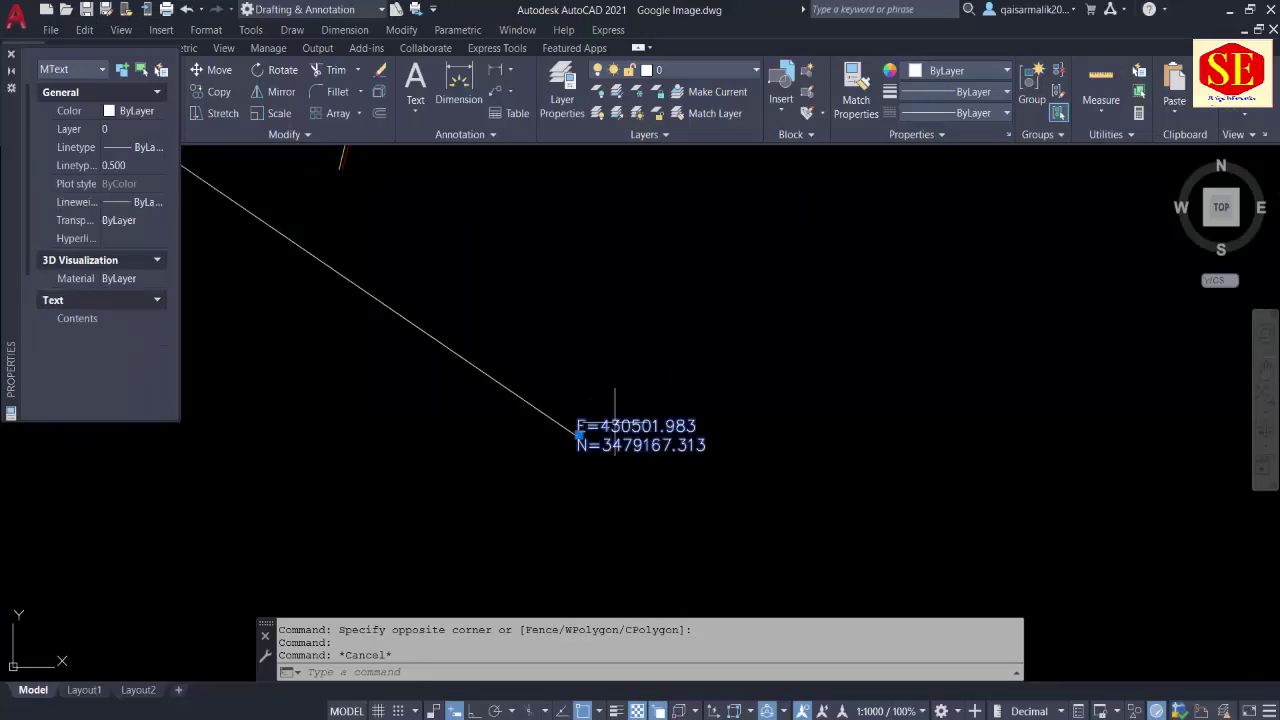
pyautogui.click(829, 418)
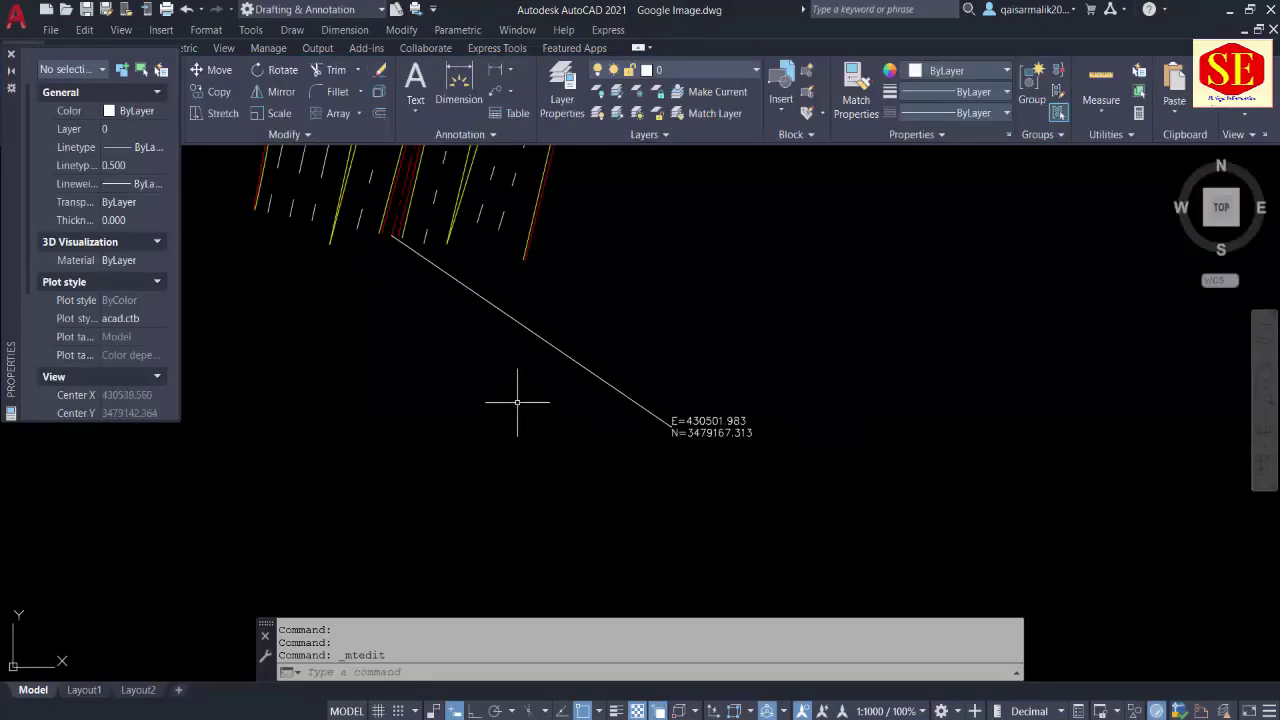
pyautogui.write('ID')
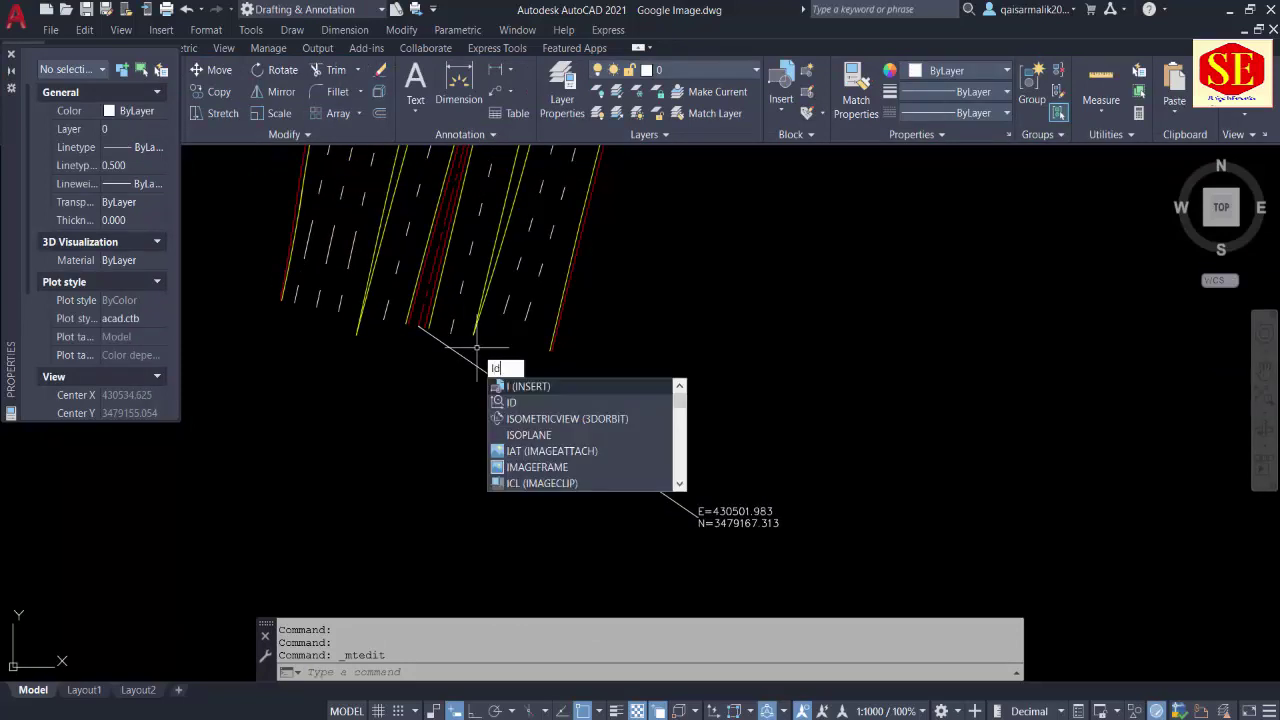
pyautogui.press('Return')
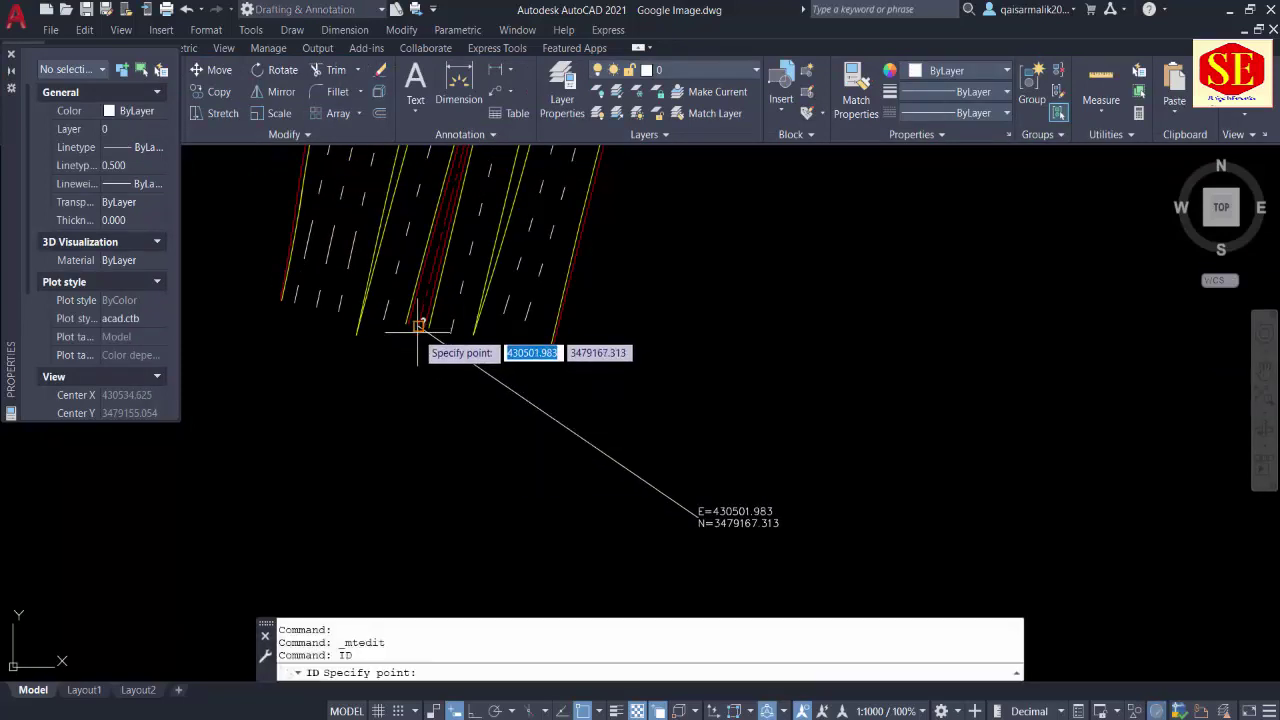
pyautogui.scroll(2, 421, 333)
pyautogui.click(418, 322)
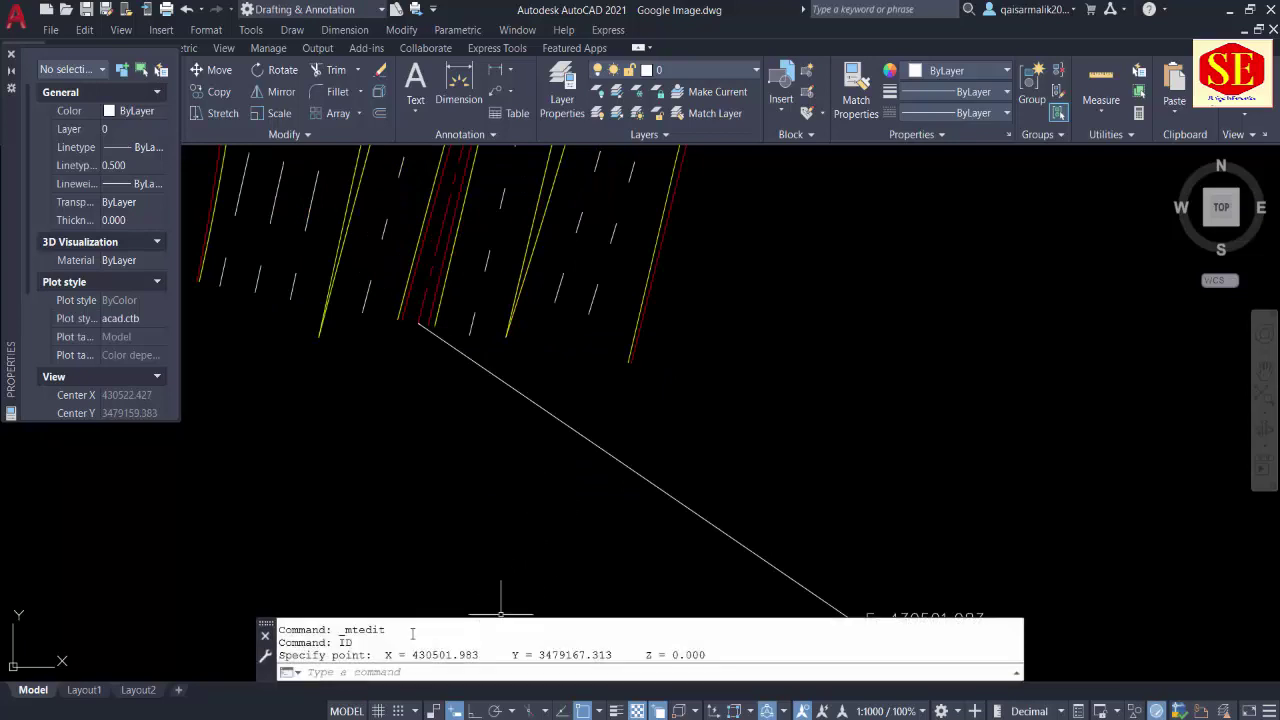
pyautogui.moveTo(386, 655); pyautogui.dragTo(625, 656)
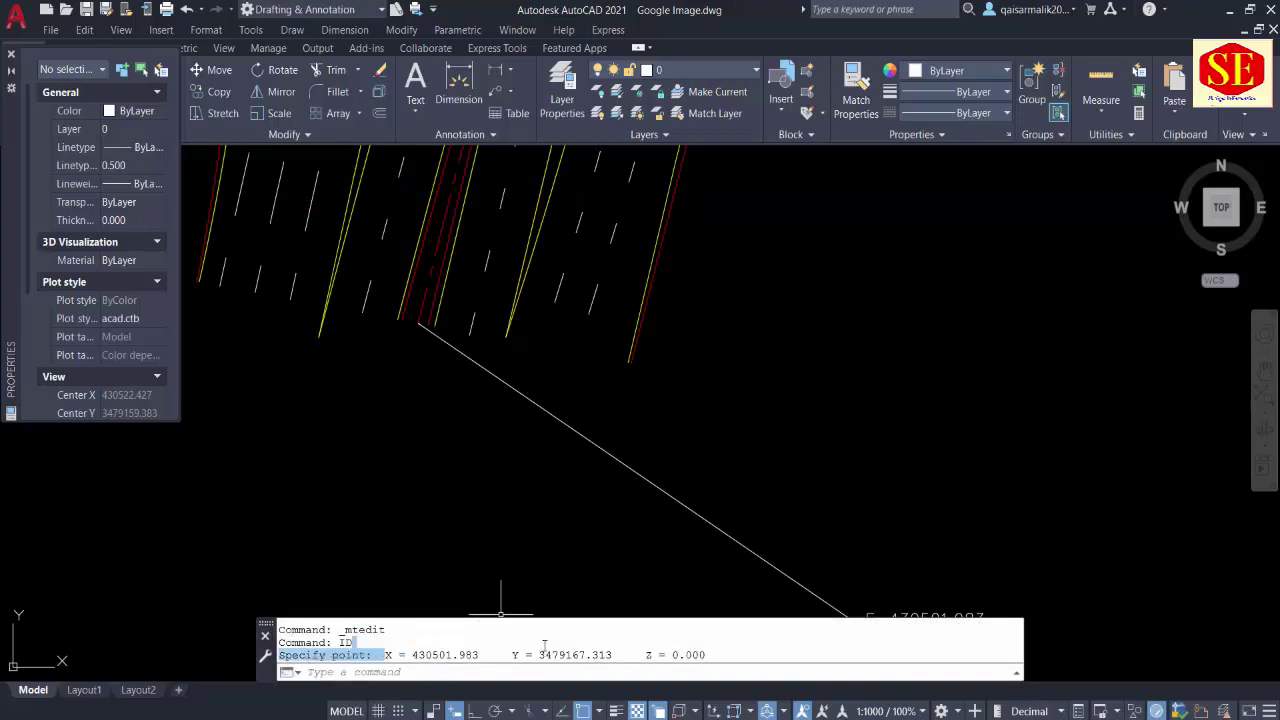
pyautogui.rightClick(604, 660)
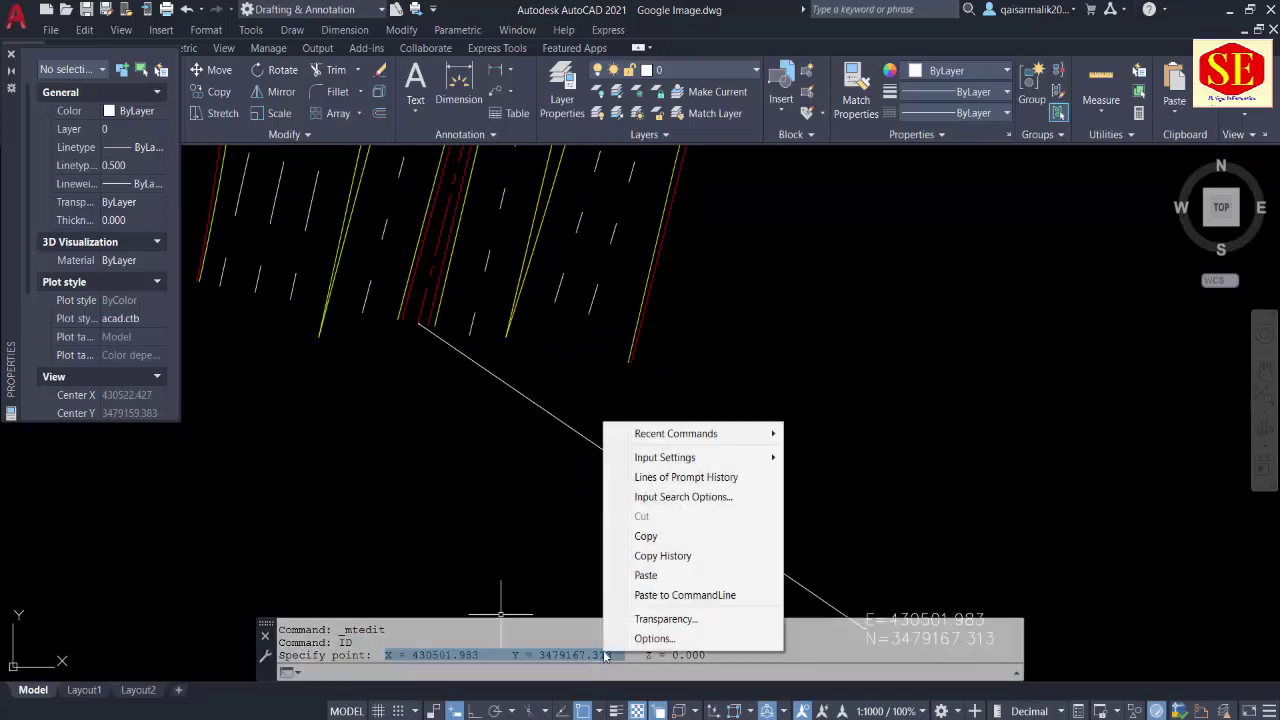
pyautogui.click(640, 535)
# - Copy the label text E=430501.983 N=3479167.313 from the MText editor
pyautogui.click(810, 448)
pyautogui.moveTo(810, 448); pyautogui.dragTo(731, 314, button='middle')
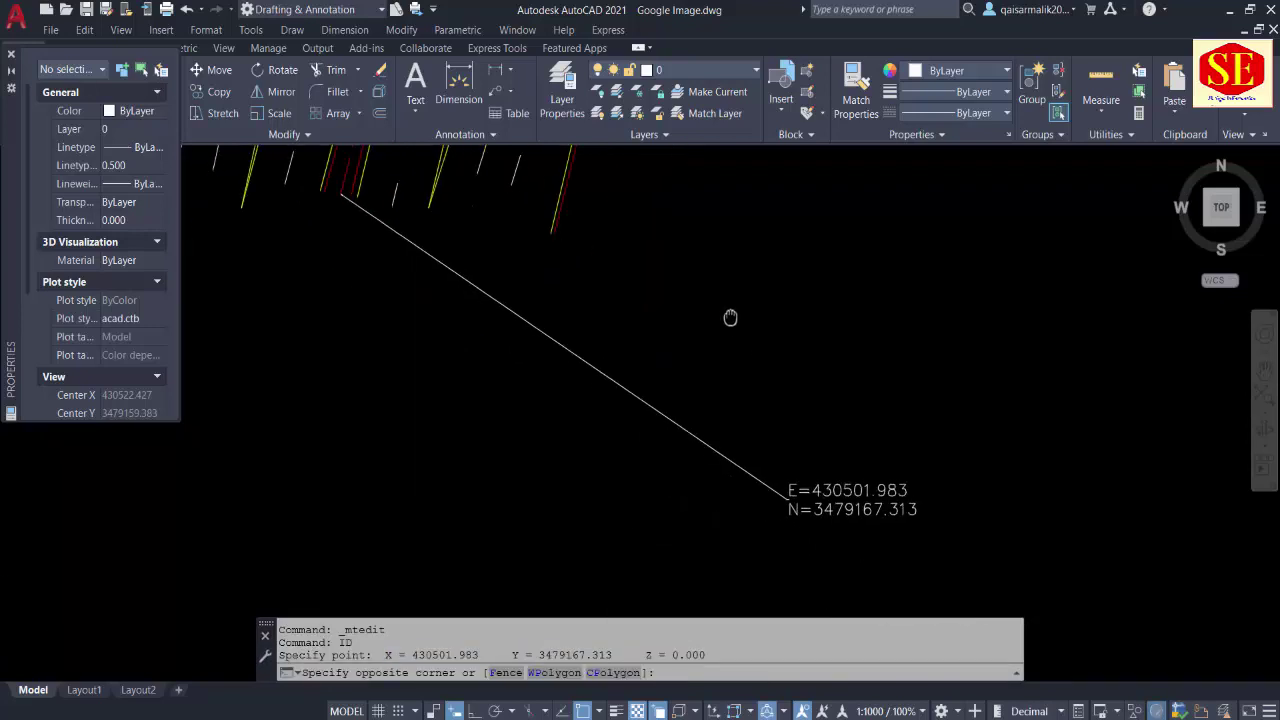
pyautogui.press('Escape')
pyautogui.click(842, 480)
pyautogui.doubleClick(842, 484)
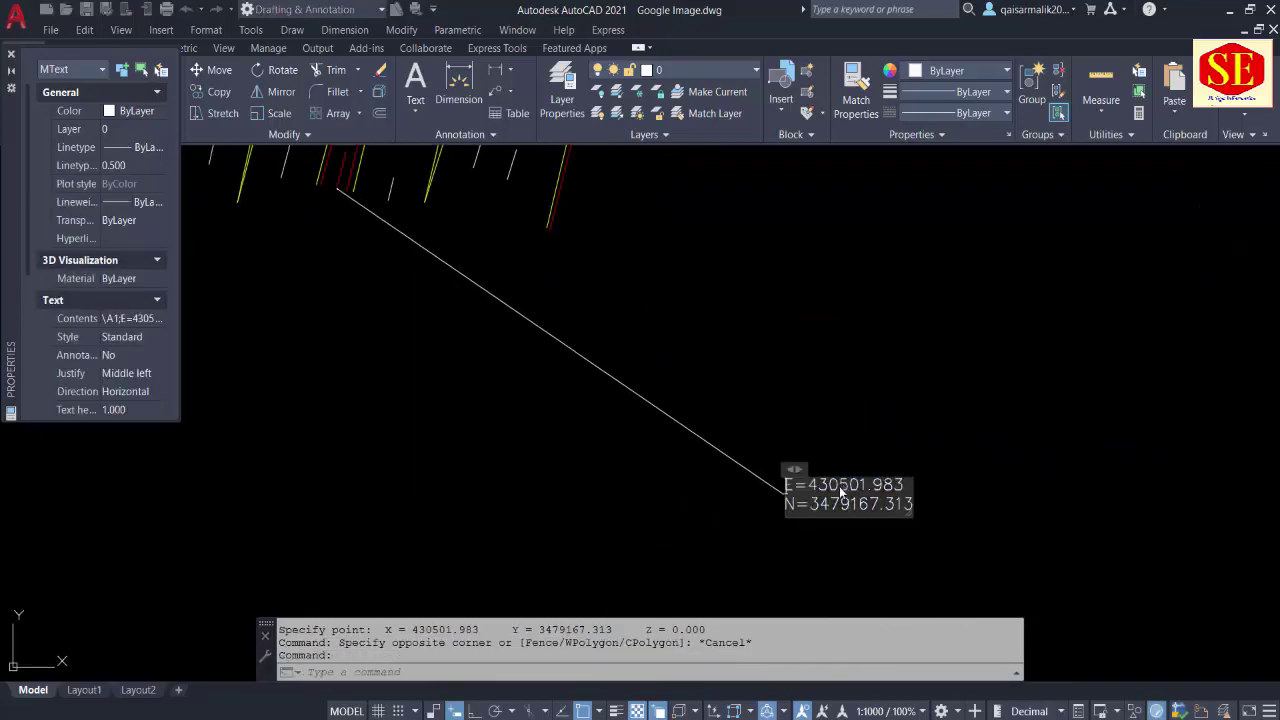
pyautogui.rightClick(812, 492)
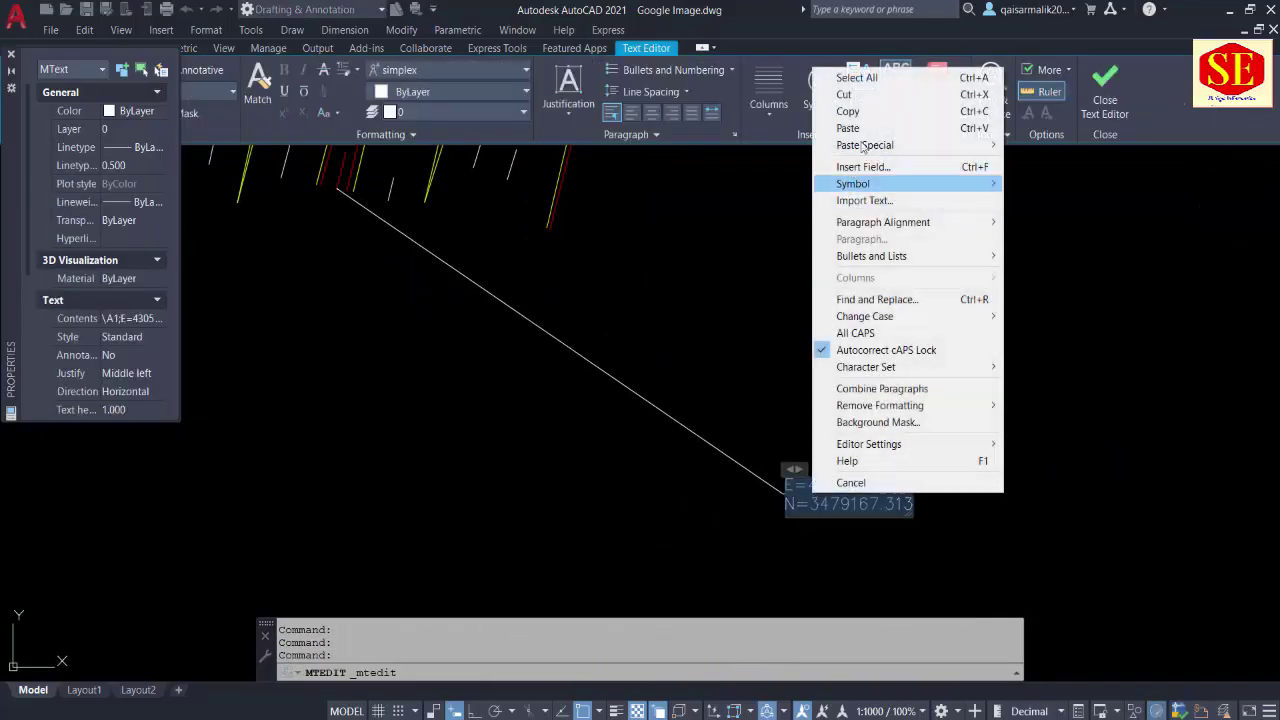
pyautogui.click(848, 111)
pyautogui.click(750, 398)
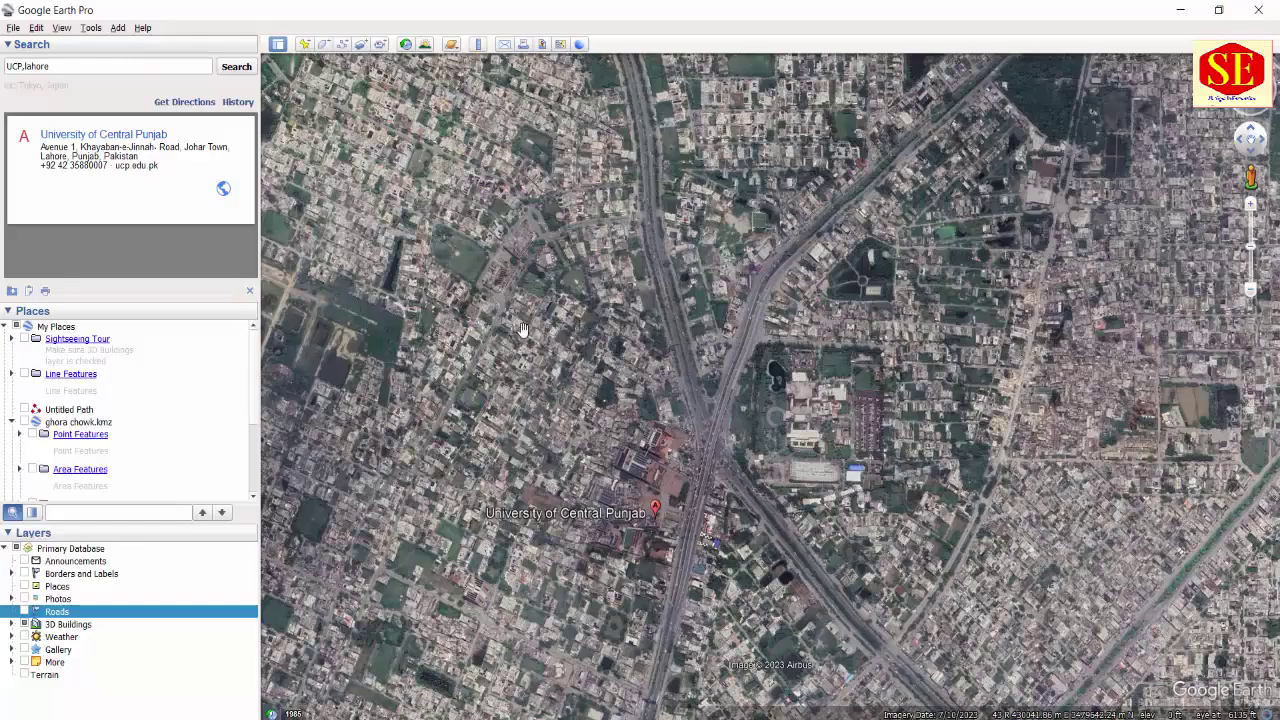
# - Add a new placemark and paste the coordinate text into its description
pyautogui.click(304, 45)
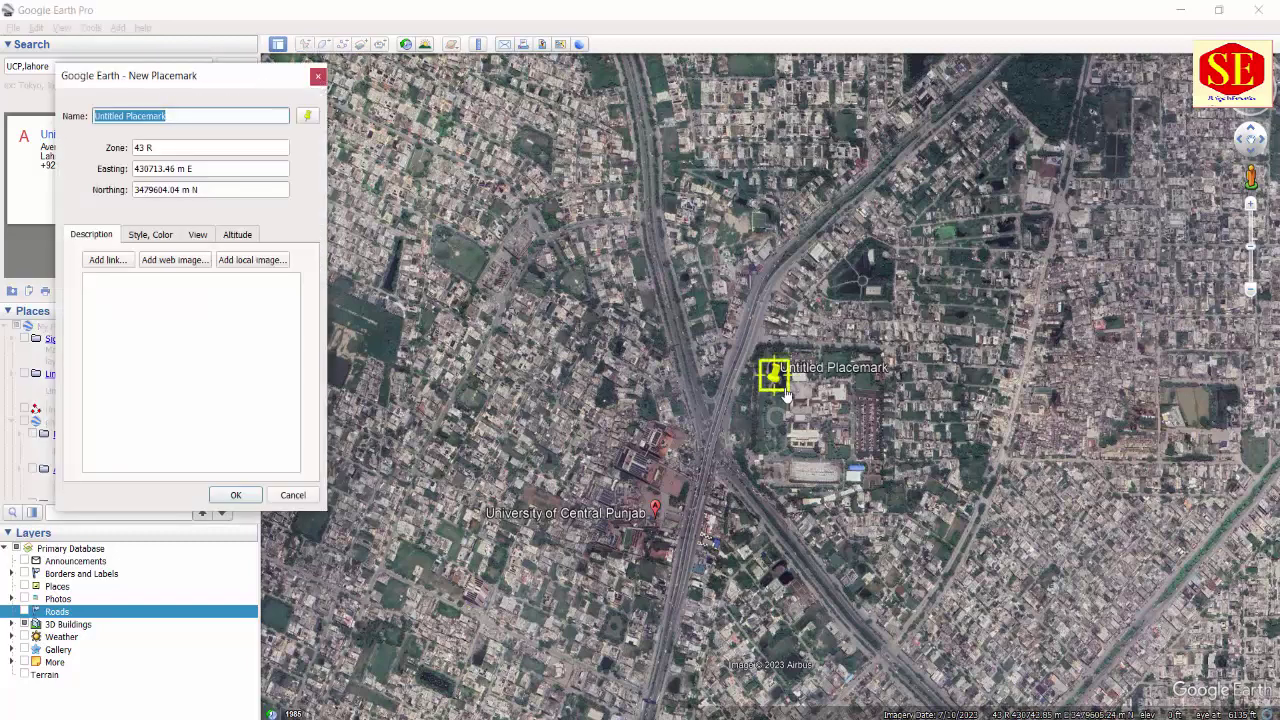
pyautogui.rightClick(135, 300)
pyautogui.click(165, 380)
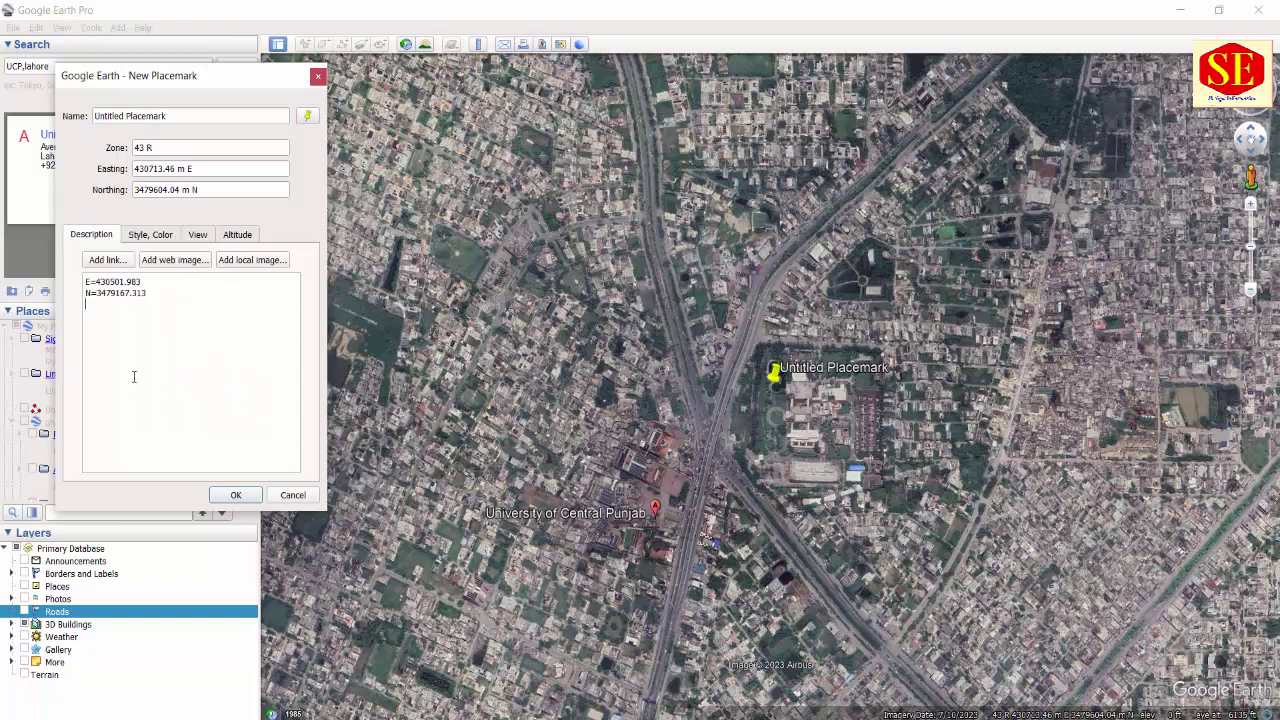
pyautogui.rightClick(141, 292)
pyautogui.click(101, 287)
# - Set the placemark's Easting to 430501.983 and Northing to 3479167.313
pyautogui.moveTo(113, 284); pyautogui.dragTo(130, 282)
pyautogui.rightClick(130, 282)
pyautogui.click(168, 342)
pyautogui.moveTo(176, 168); pyautogui.dragTo(69, 165)
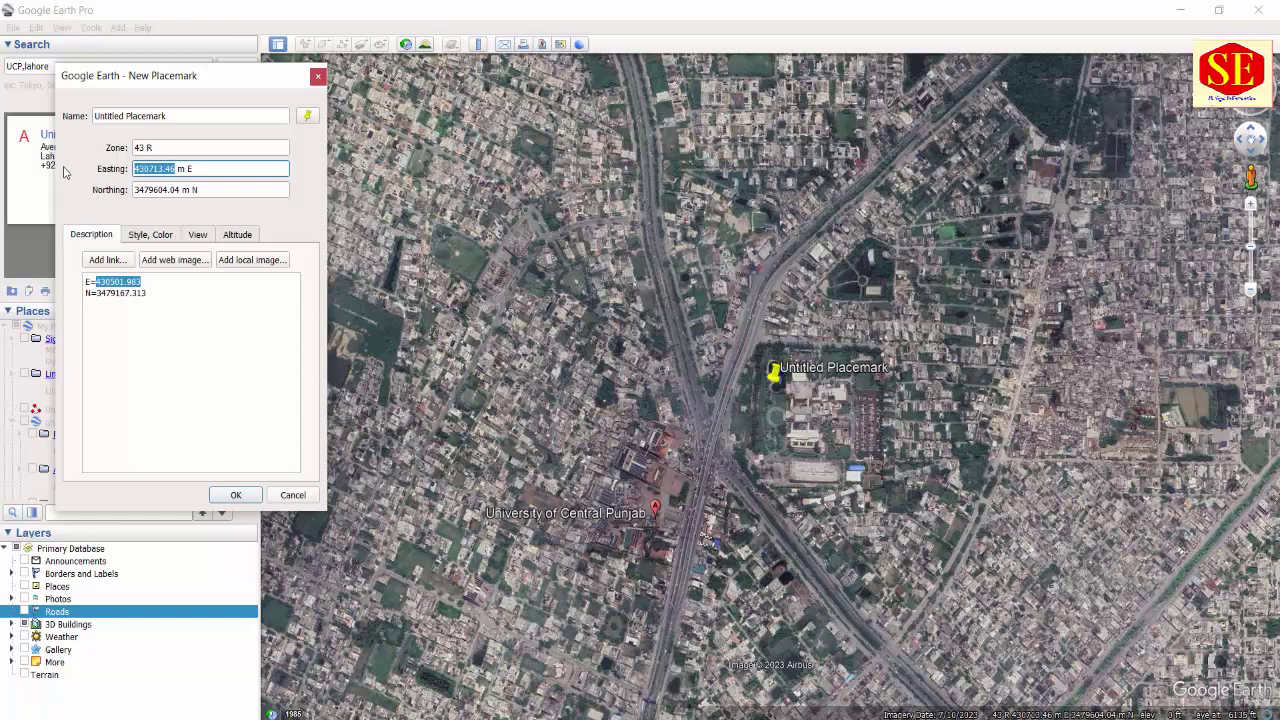
pyautogui.rightClick(150, 172)
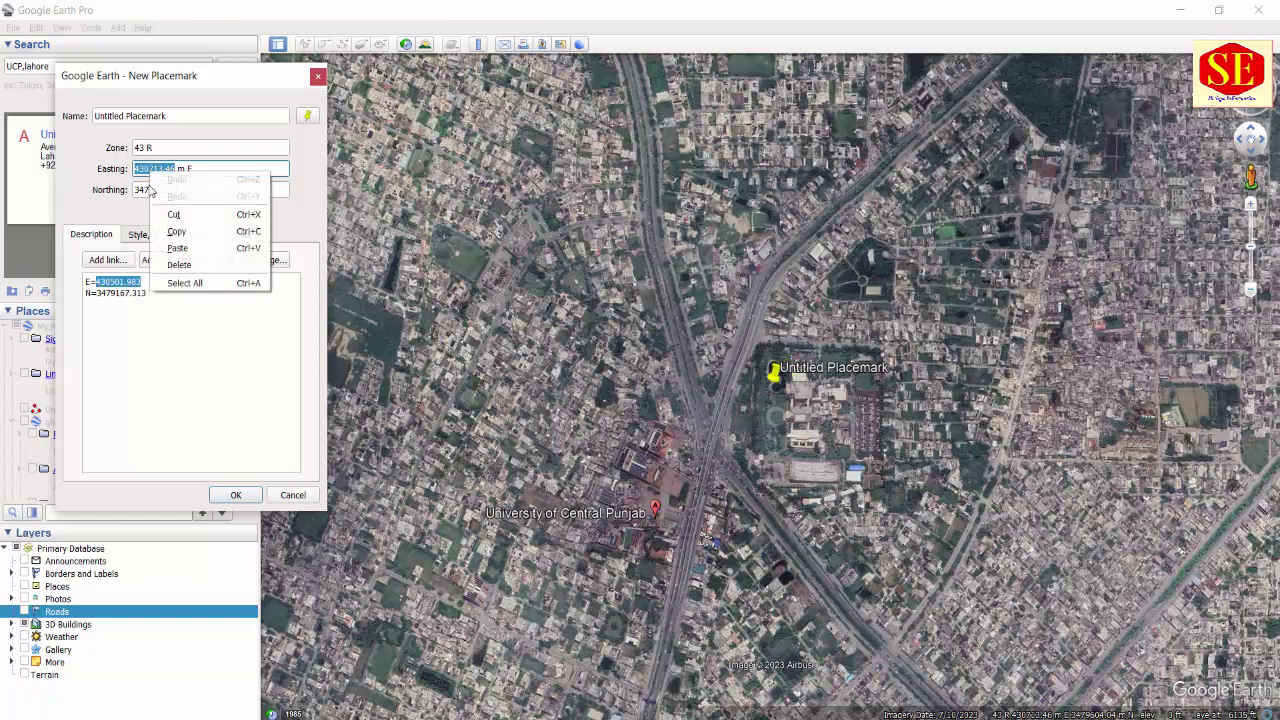
pyautogui.click(180, 248)
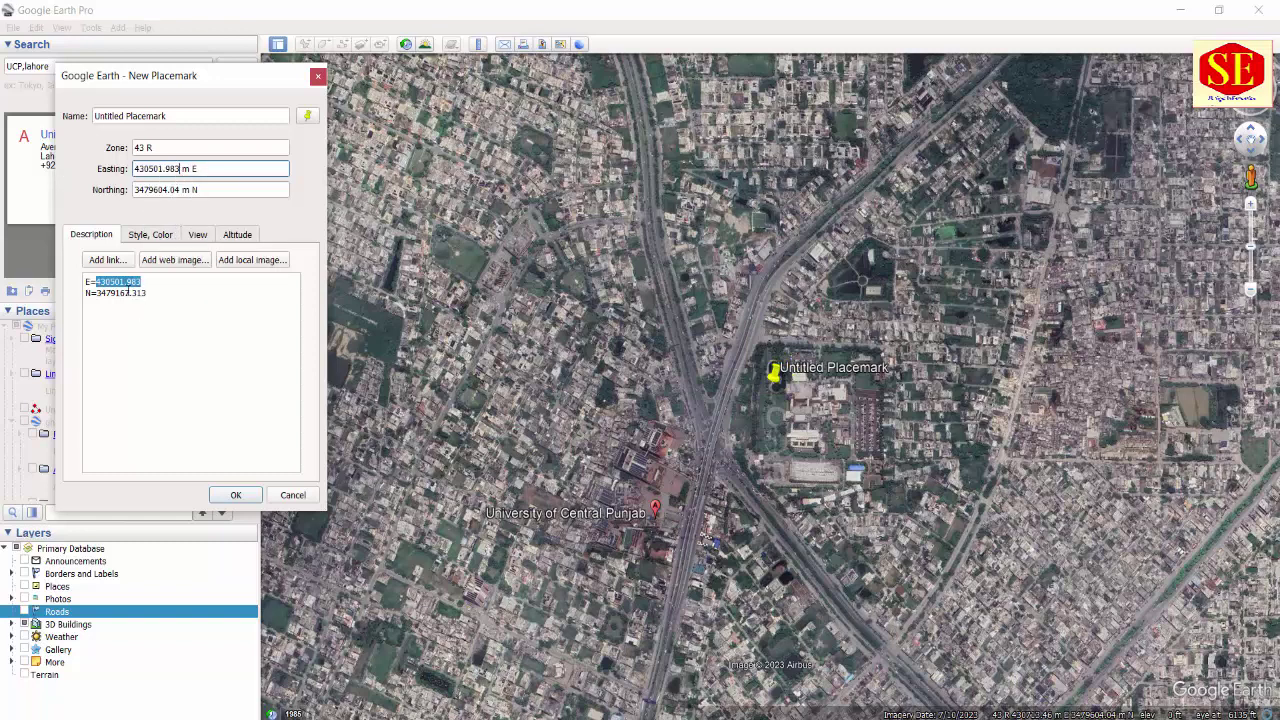
pyautogui.moveTo(97, 292); pyautogui.dragTo(105, 291)
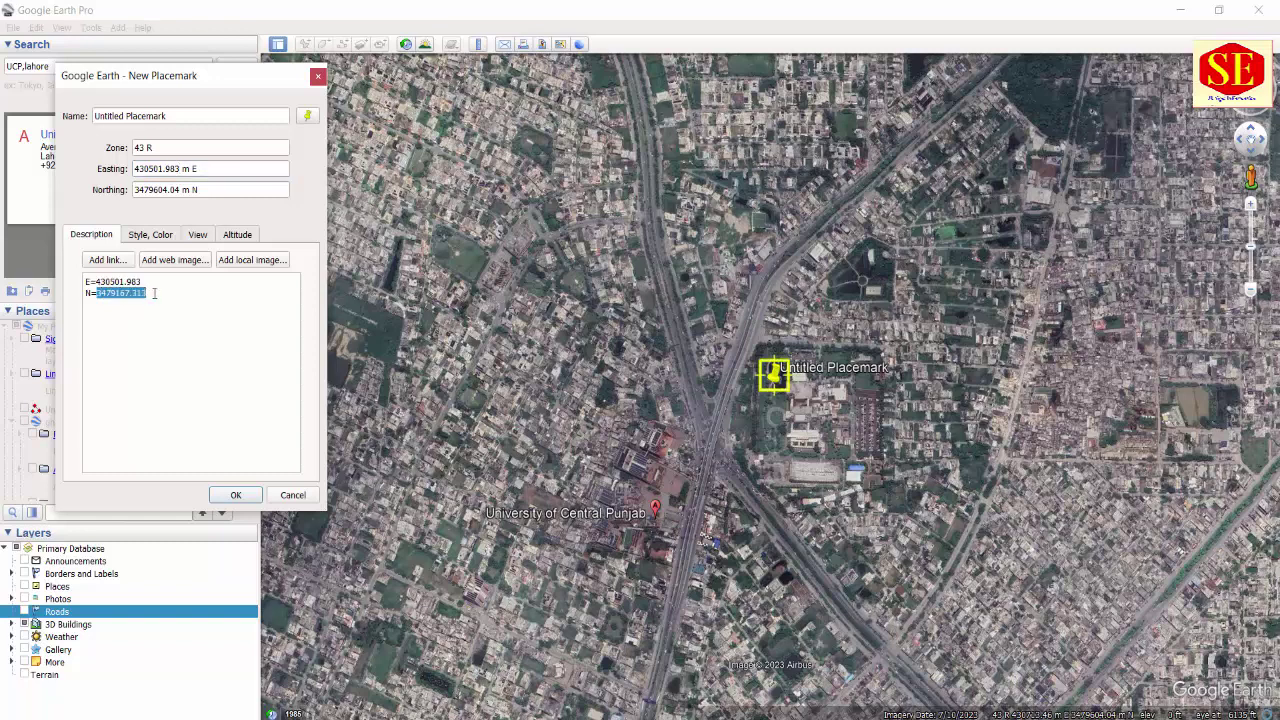
pyautogui.rightClick(136, 301)
pyautogui.click(150, 360)
pyautogui.moveTo(181, 189); pyautogui.dragTo(85, 200)
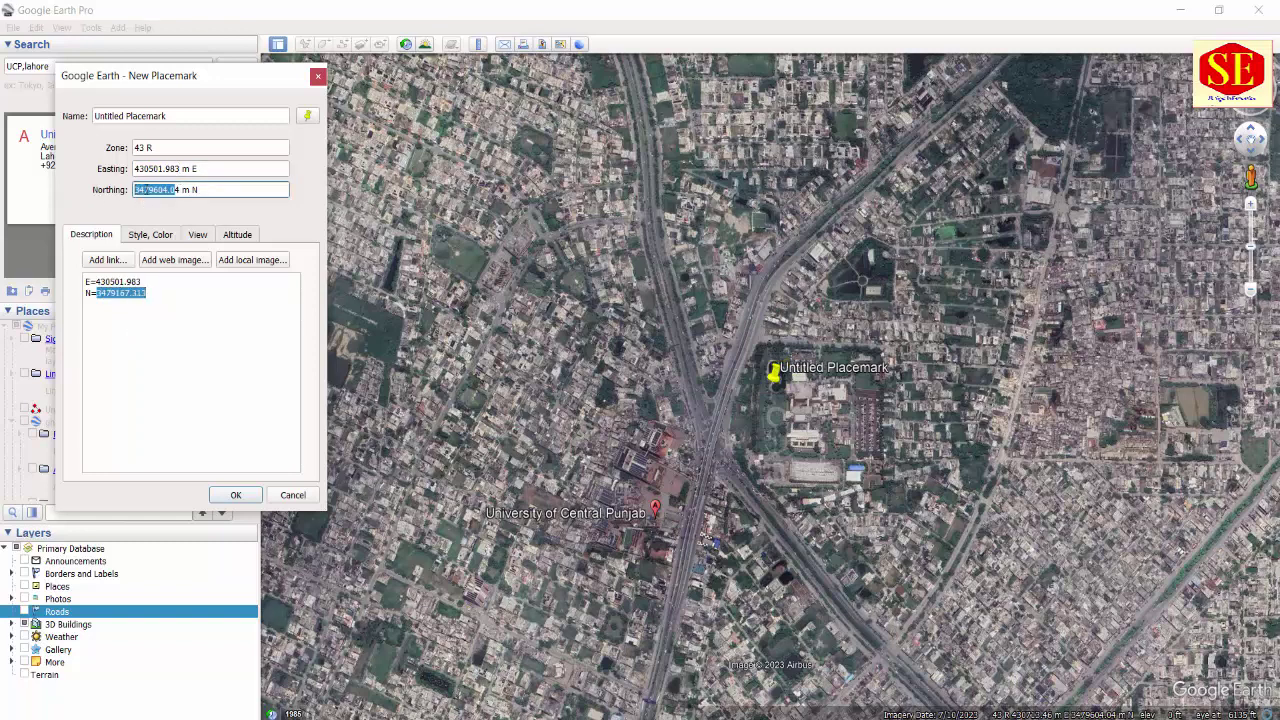
pyautogui.rightClick(147, 194)
pyautogui.click(172, 260)
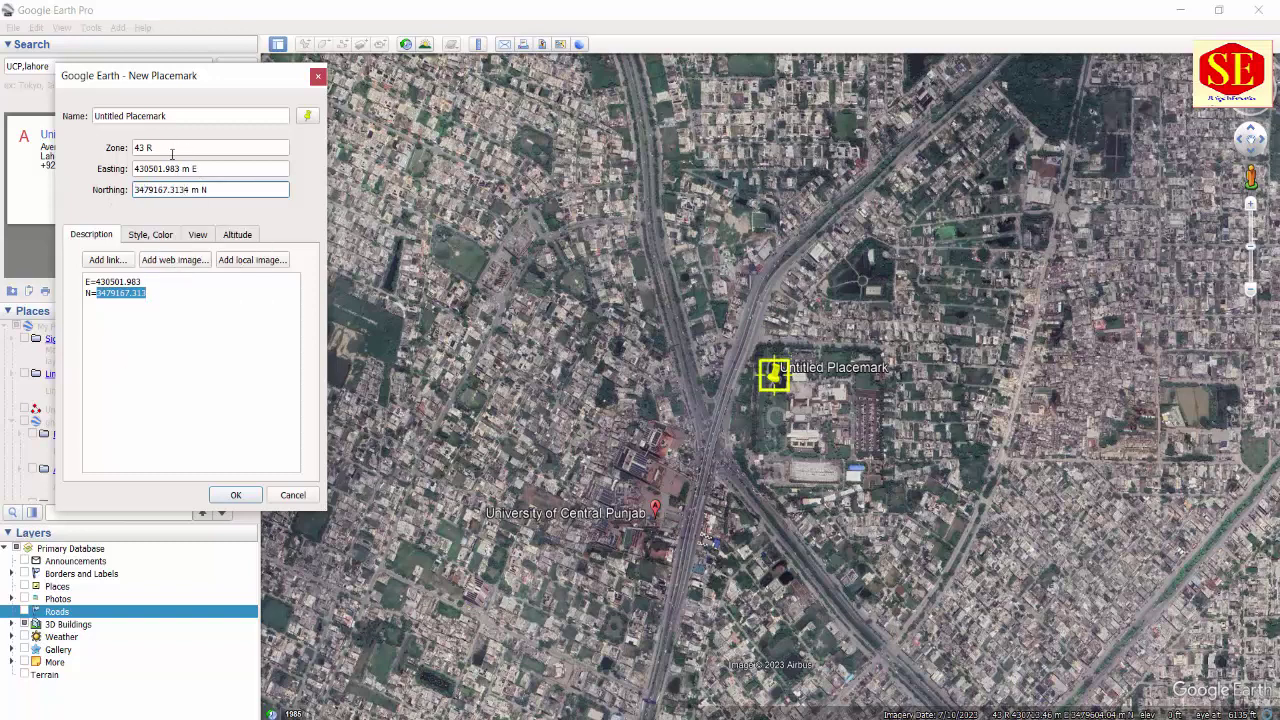
# - Save the placemark and zoom in on its location
pyautogui.click(236, 497)
pyautogui.scroll(3, 712, 650)
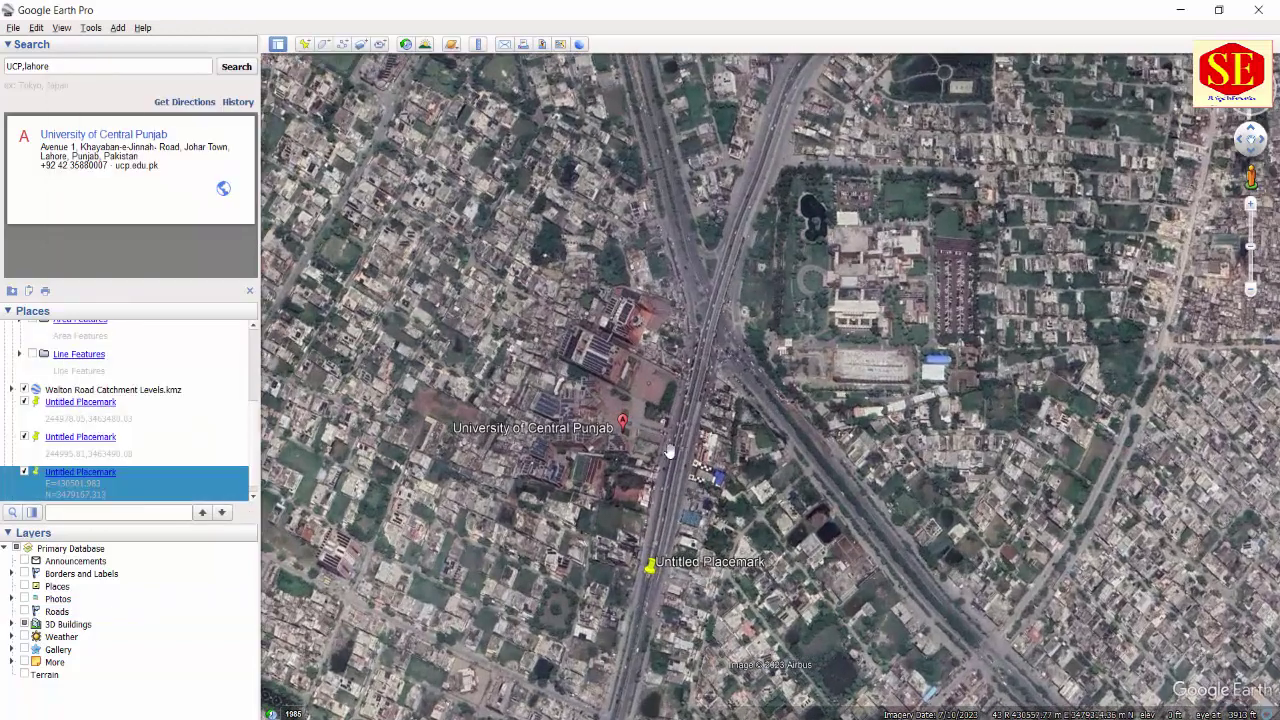
pyautogui.scroll(2, 670, 452)
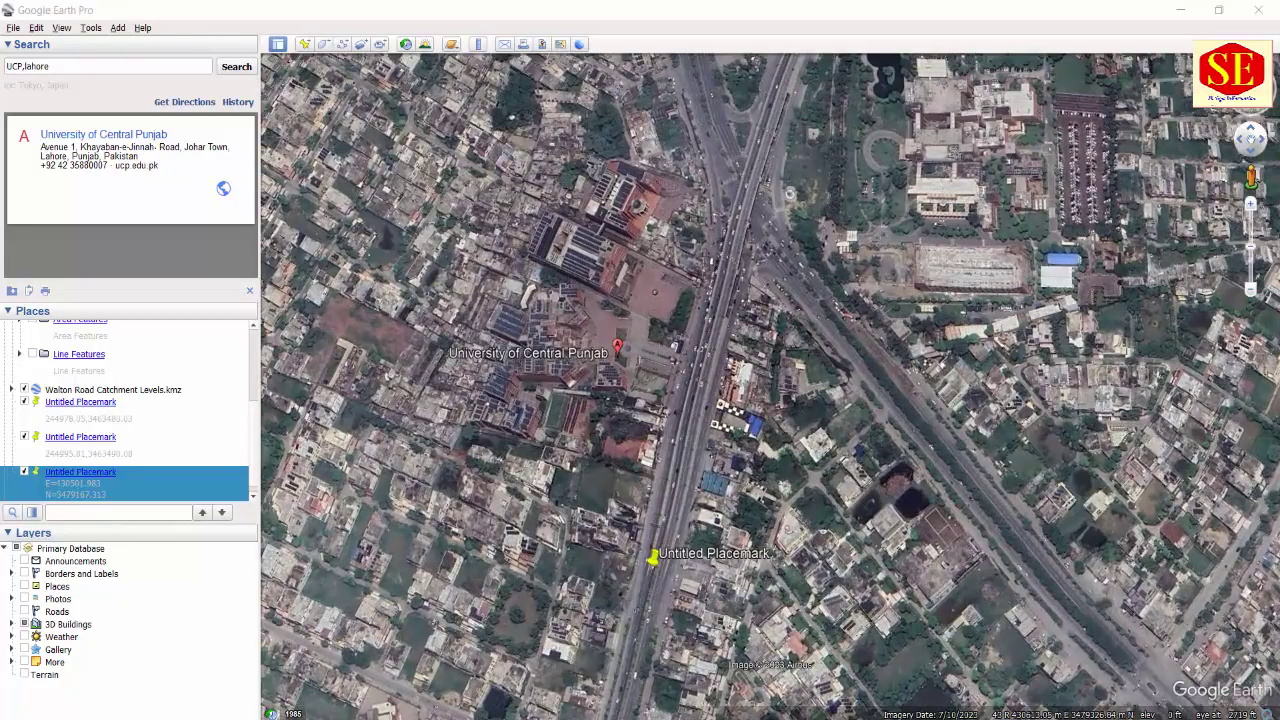
pyautogui.hotkey('alt', 'Tab')
# - Finish editing the first label and pan to the second coordinate label
pyautogui.click(609, 511)
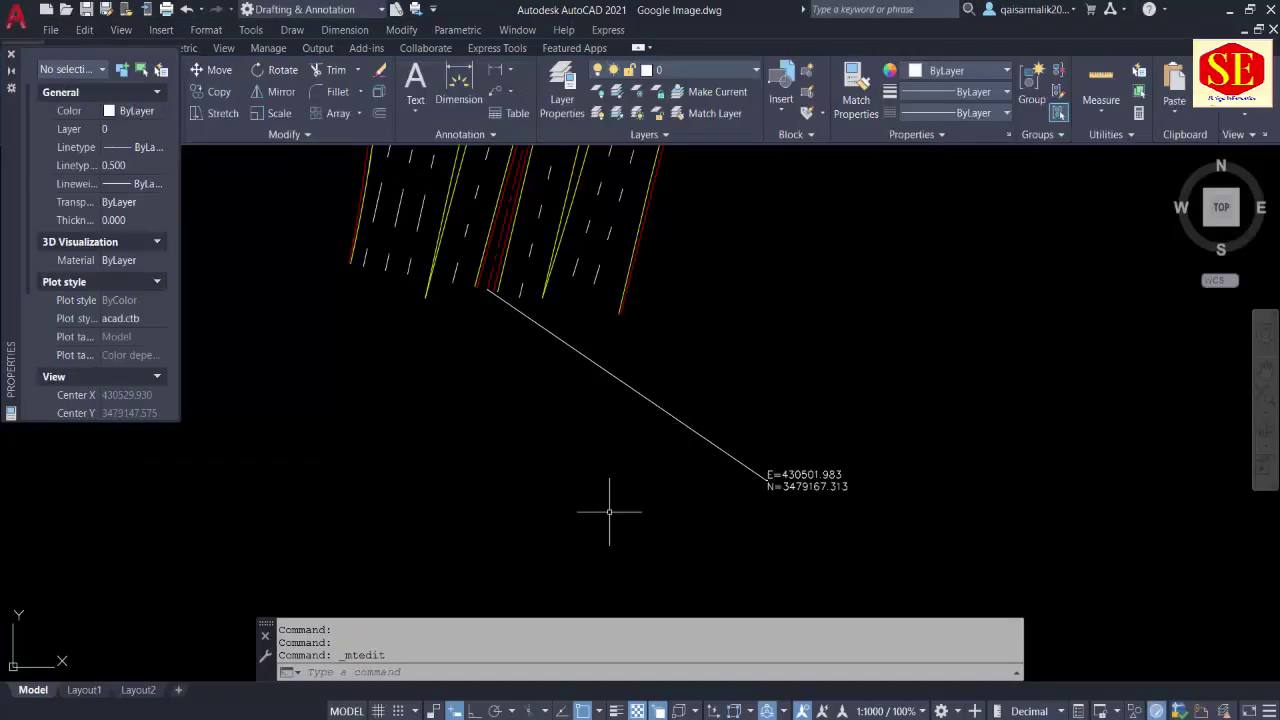
pyautogui.press('Escape')
pyautogui.scroll(-4, 689, 518)
pyautogui.moveTo(767, 370)
pyautogui.mouseDown(button='middle')
pyautogui.moveTo(720, 330)
pyautogui.moveTo(578, 316)
pyautogui.mouseUp(button='middle')
pyautogui.scroll(3, 720, 310)
pyautogui.scroll(2, 749, 306)
# - Copy the second label's text E=430808.469 N=3479912.060 and return to Google Earth
pyautogui.doubleClick(578, 316)
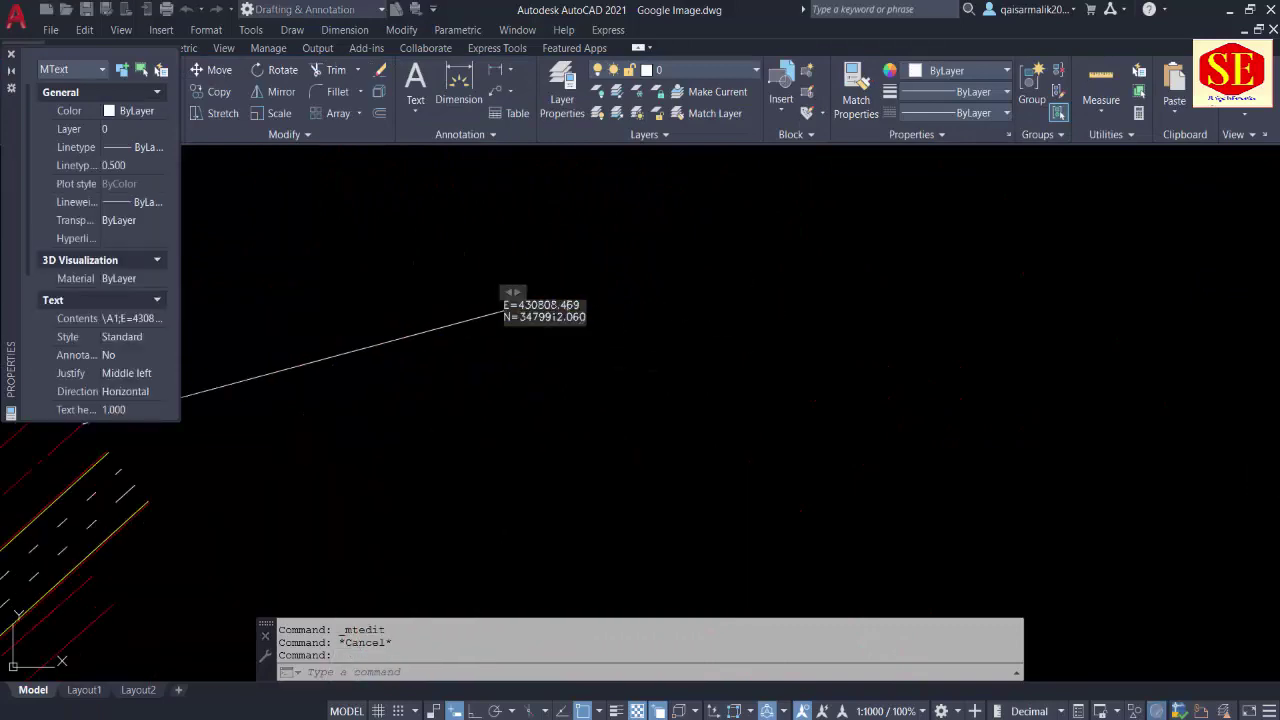
pyautogui.moveTo(525, 304); pyautogui.dragTo(570, 313)
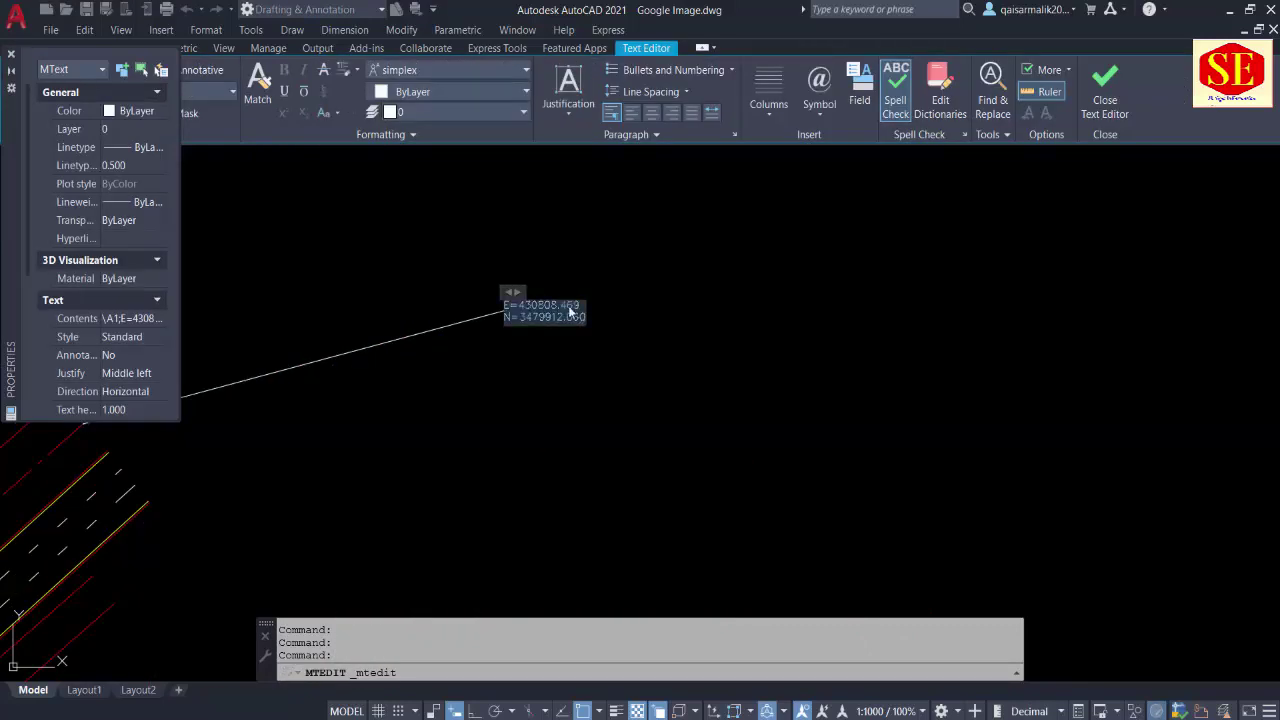
pyautogui.rightClick(558, 314)
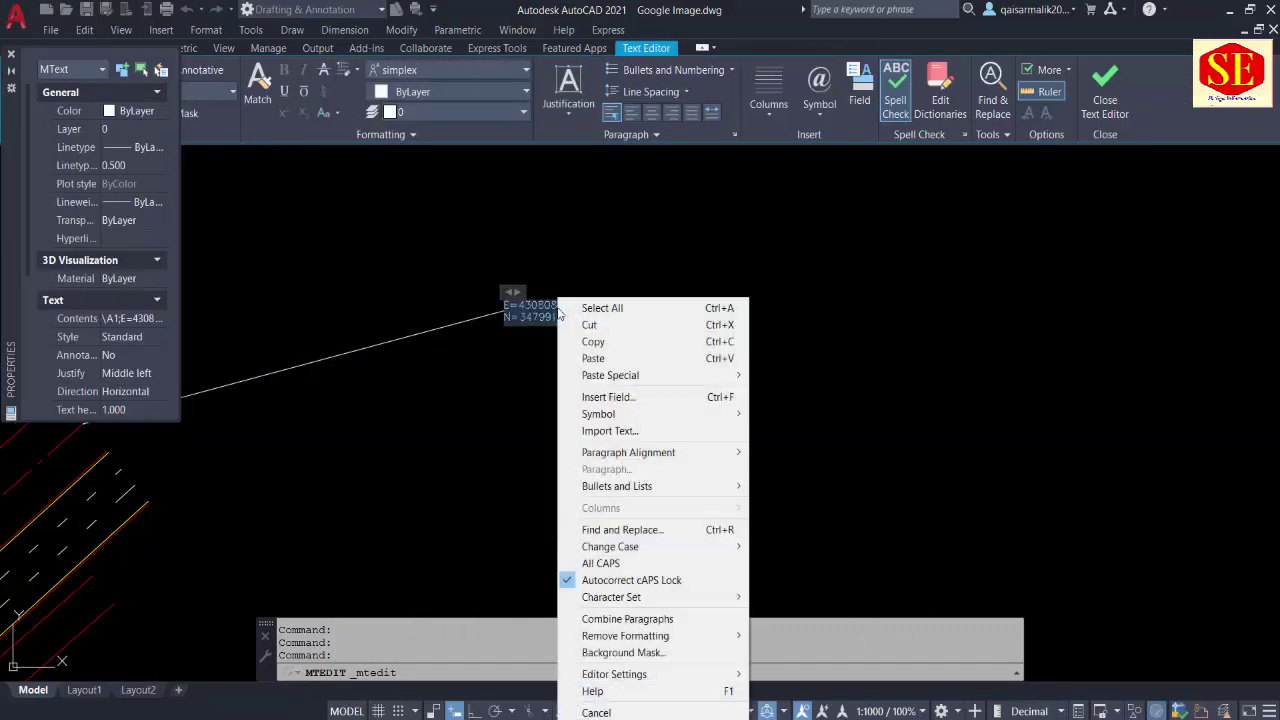
pyautogui.click(610, 334)
pyautogui.click(764, 400)
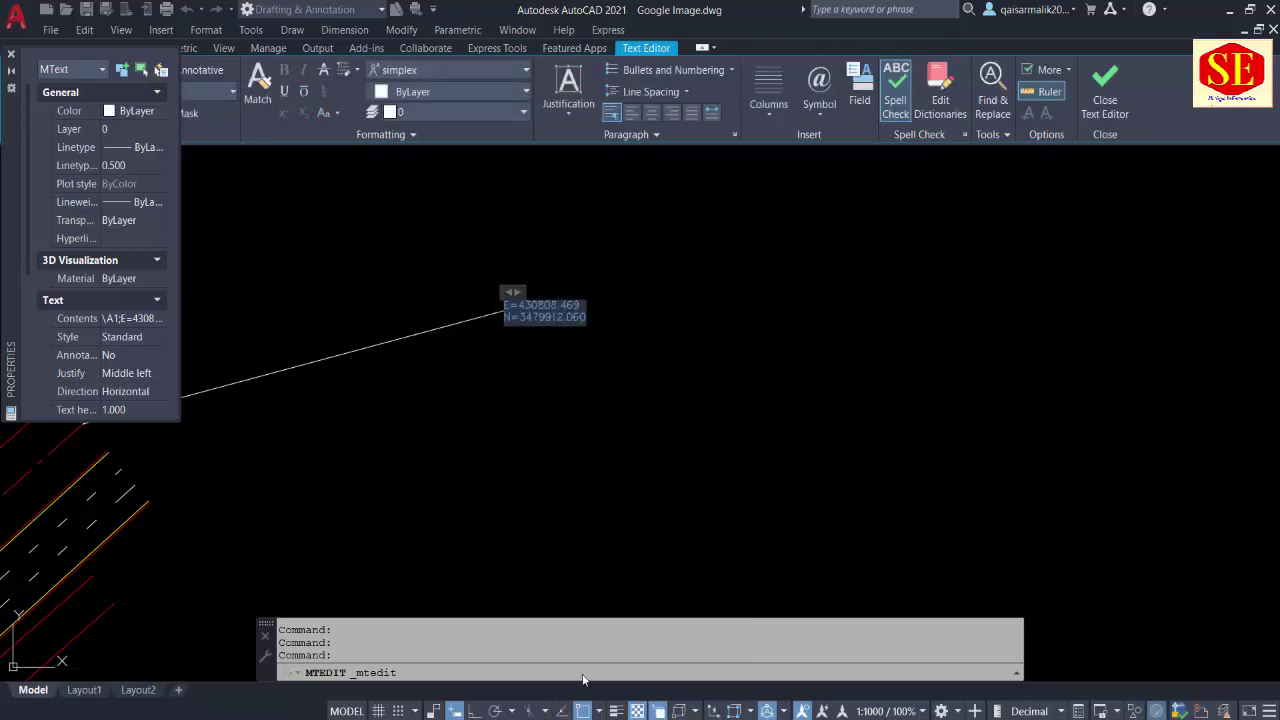
pyautogui.press('Escape')
pyautogui.hotkey('alt', 'Tab')
pyautogui.moveTo(696, 231); pyautogui.dragTo(666, 363)
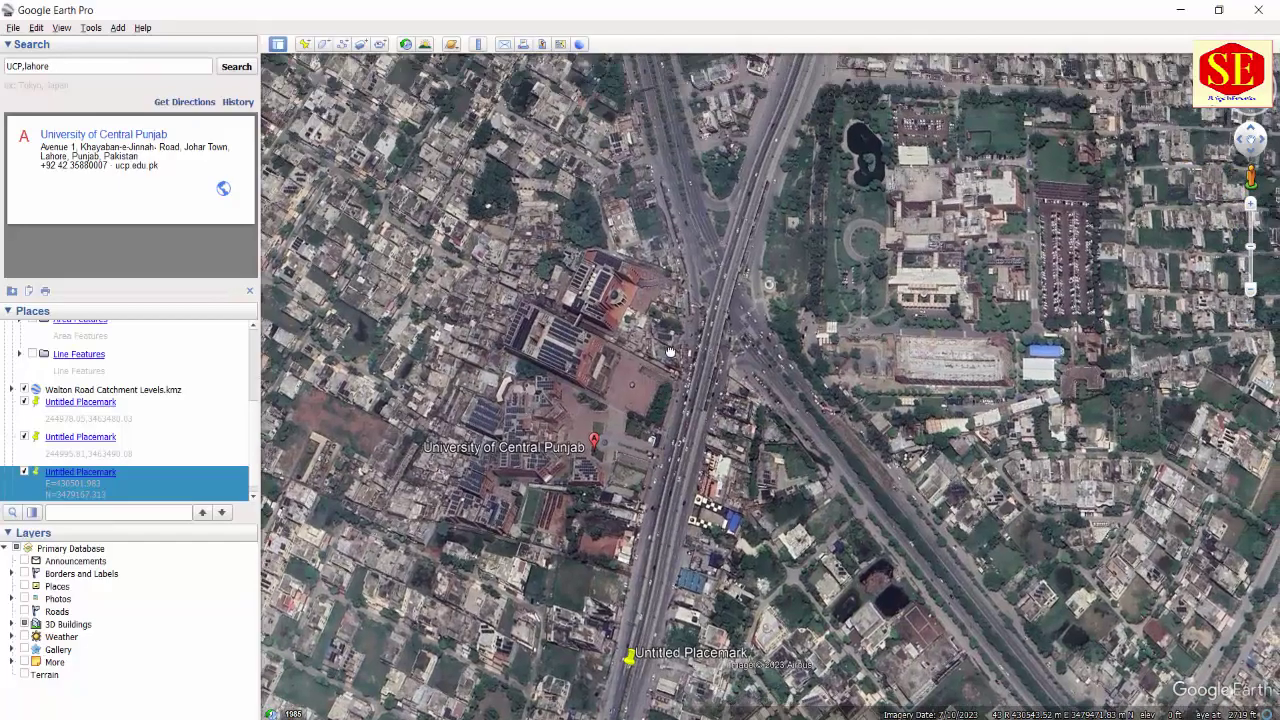
# - Create a new placemark with the label text as description and Easting 430808.469
pyautogui.click(306, 45)
pyautogui.click(166, 296)
pyautogui.rightClick(167, 299)
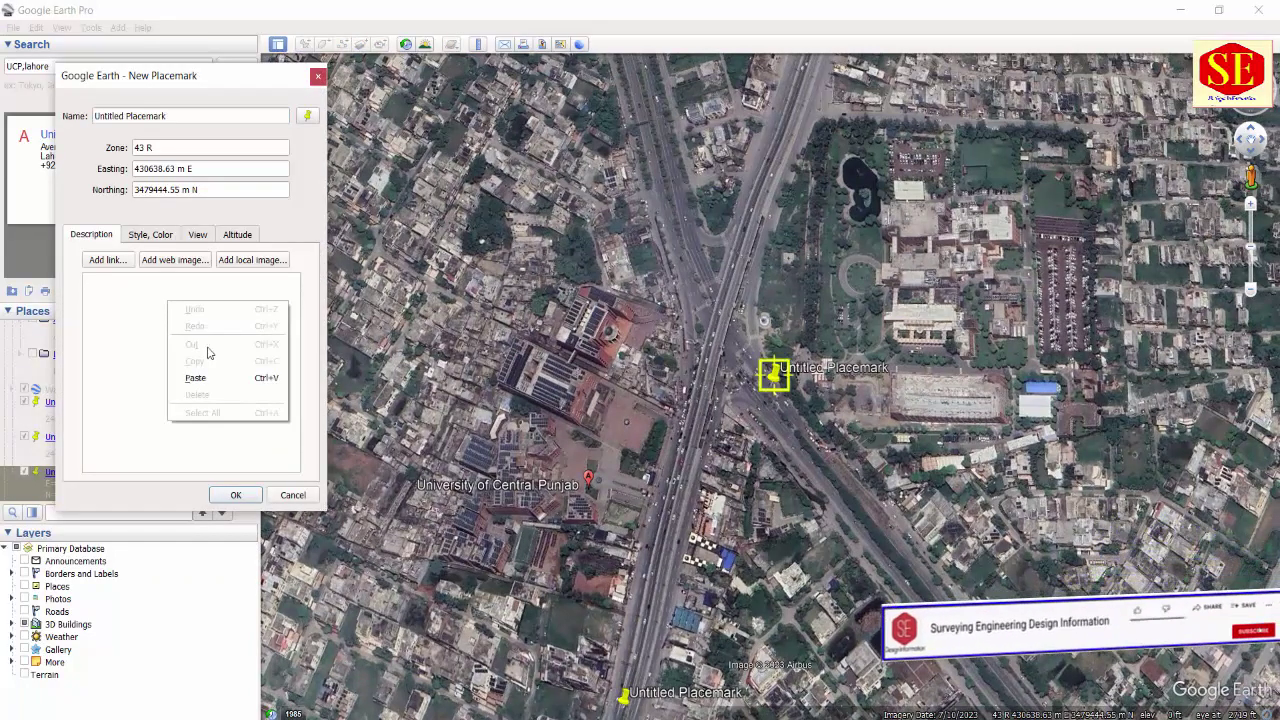
pyautogui.click(200, 377)
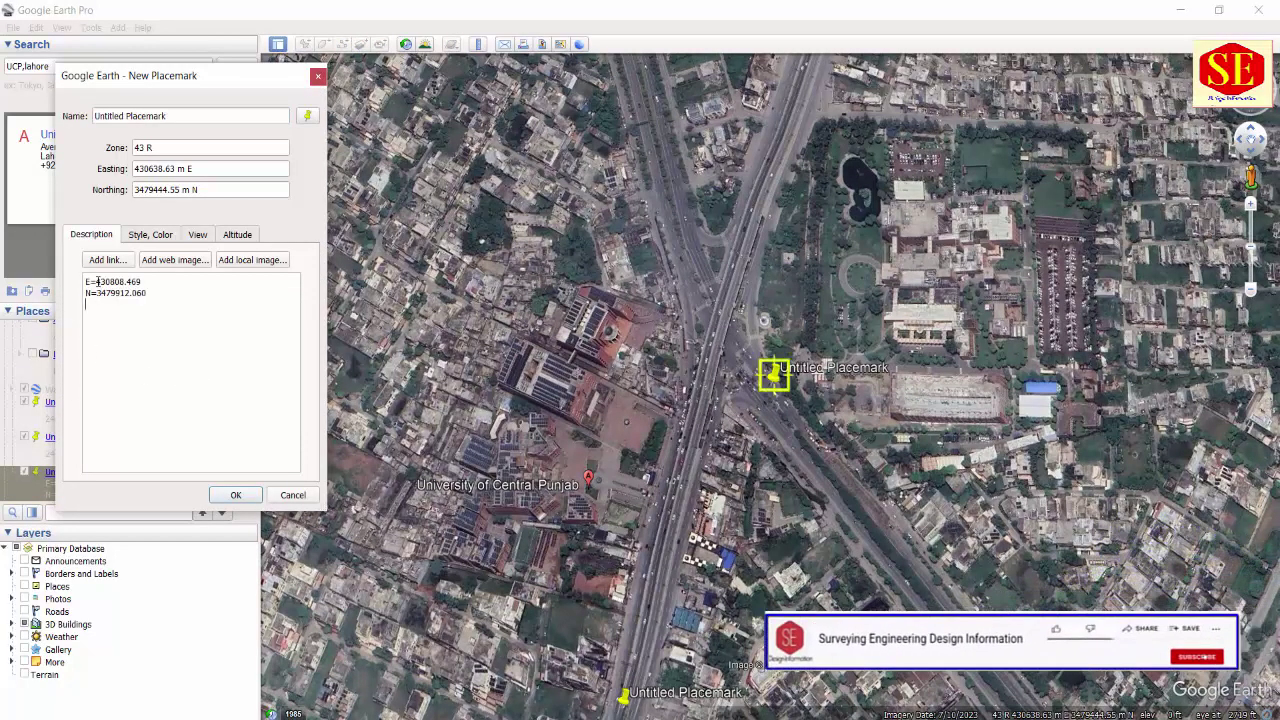
pyautogui.rightClick(142, 282)
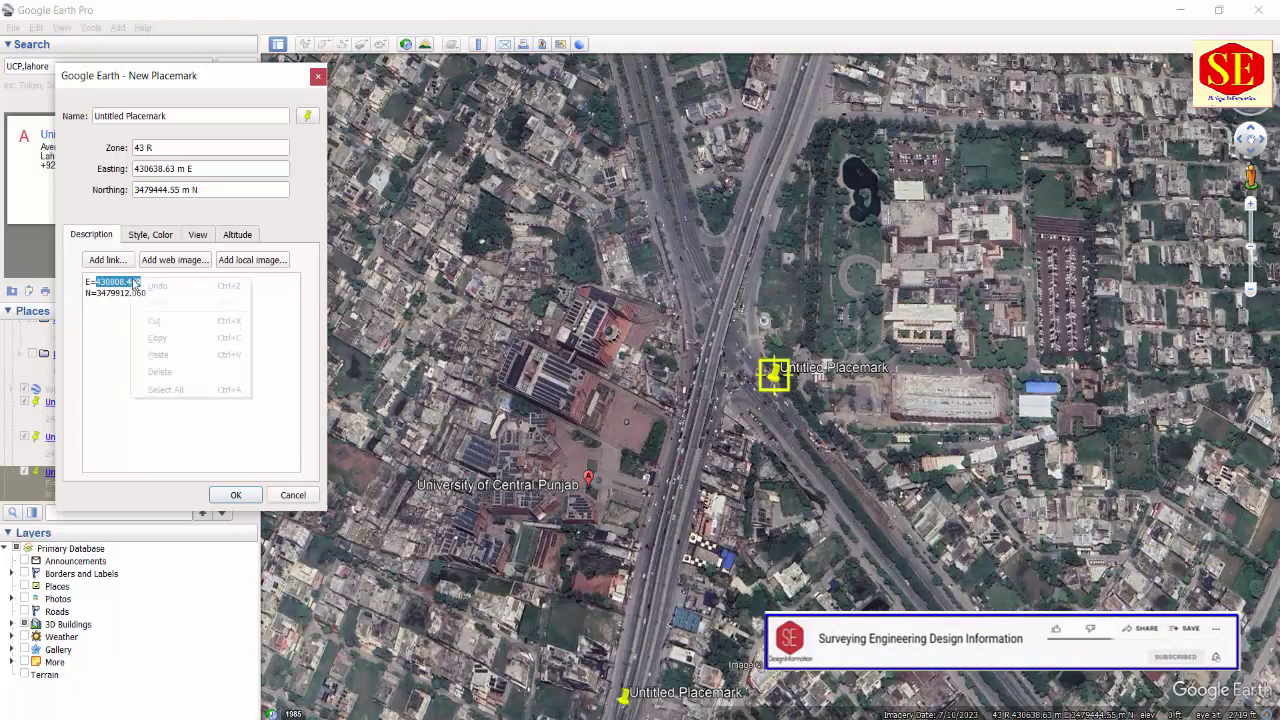
pyautogui.click(166, 338)
pyautogui.doubleClick(172, 168)
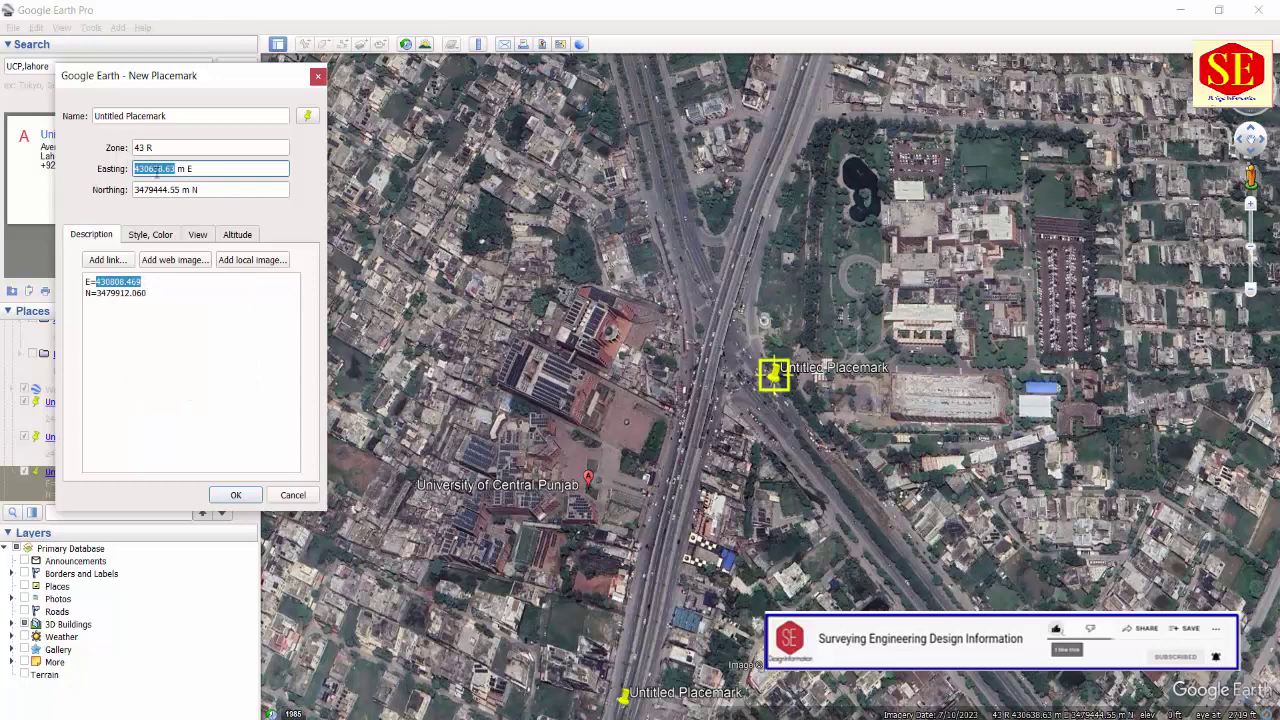
pyautogui.rightClick(155, 168)
pyautogui.click(198, 245)
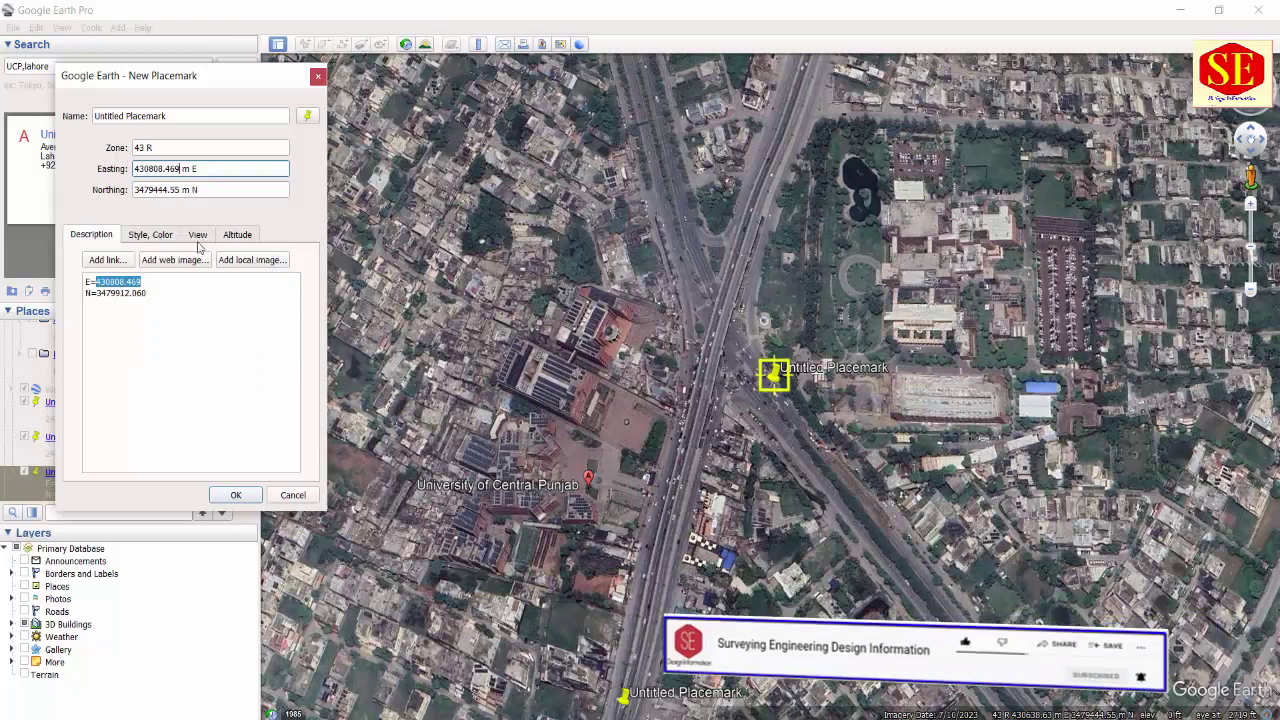
# - Set the placemark's Northing to 3479912.060, save it, and check it on the map
pyautogui.moveTo(97, 293); pyautogui.dragTo(152, 293)
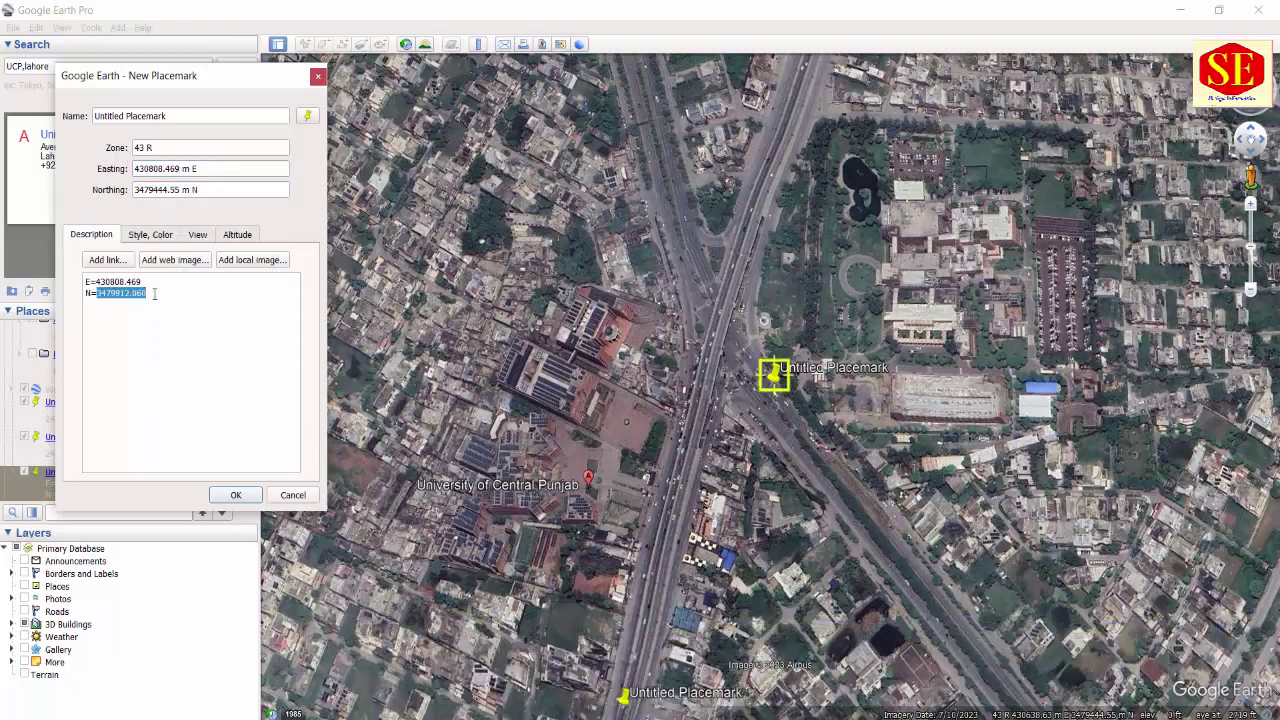
pyautogui.rightClick(154, 293)
pyautogui.click(172, 356)
pyautogui.click(186, 190)
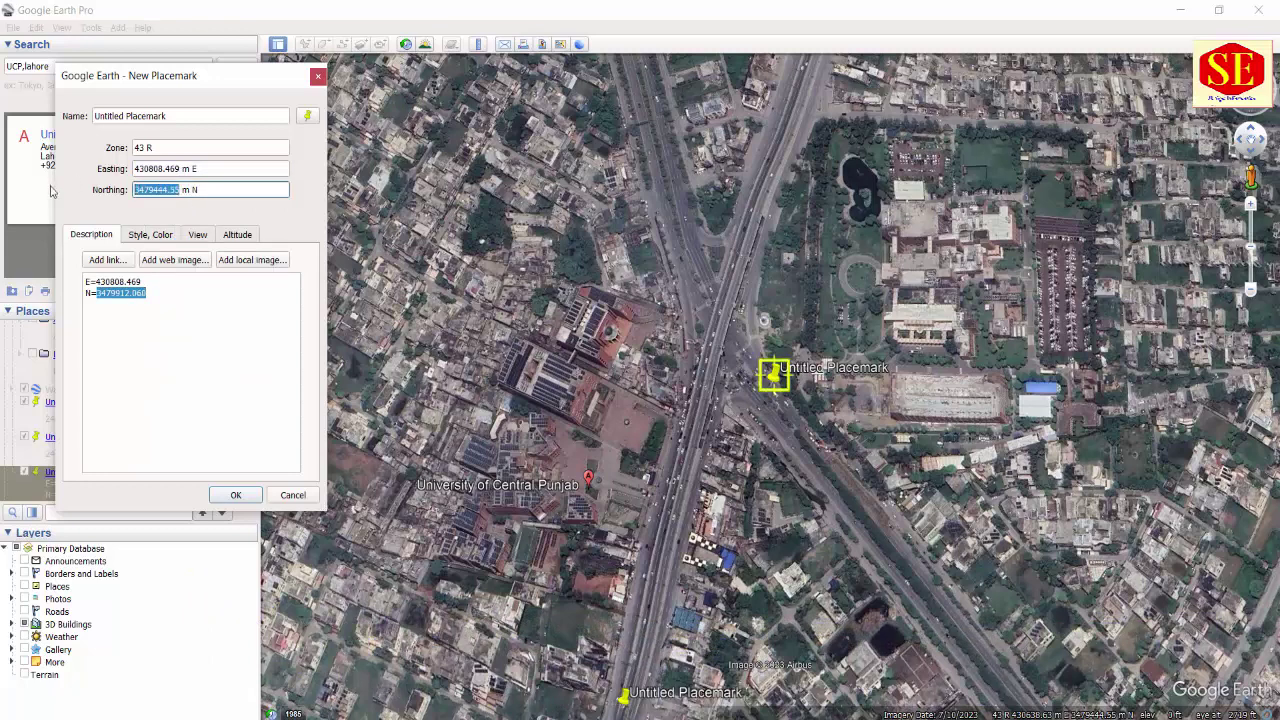
pyautogui.rightClick(136, 190)
pyautogui.click(175, 259)
pyautogui.click(235, 495)
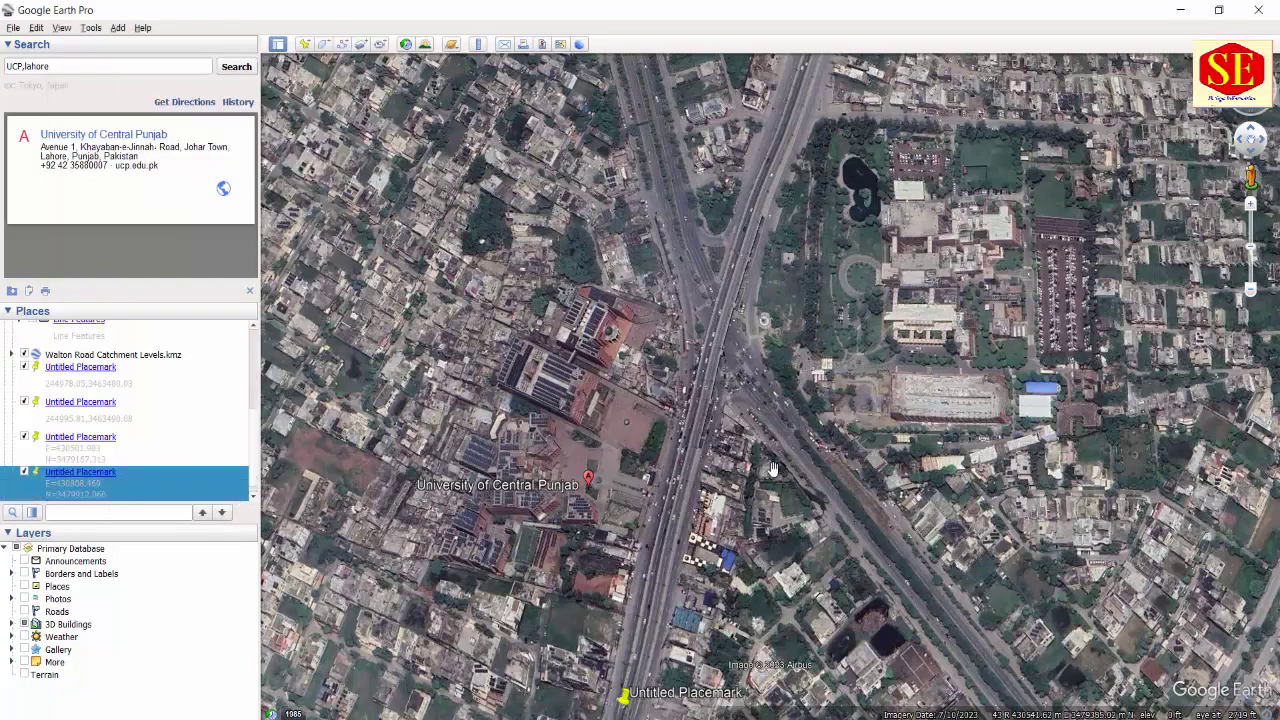
pyautogui.scroll(-3, 771, 468)
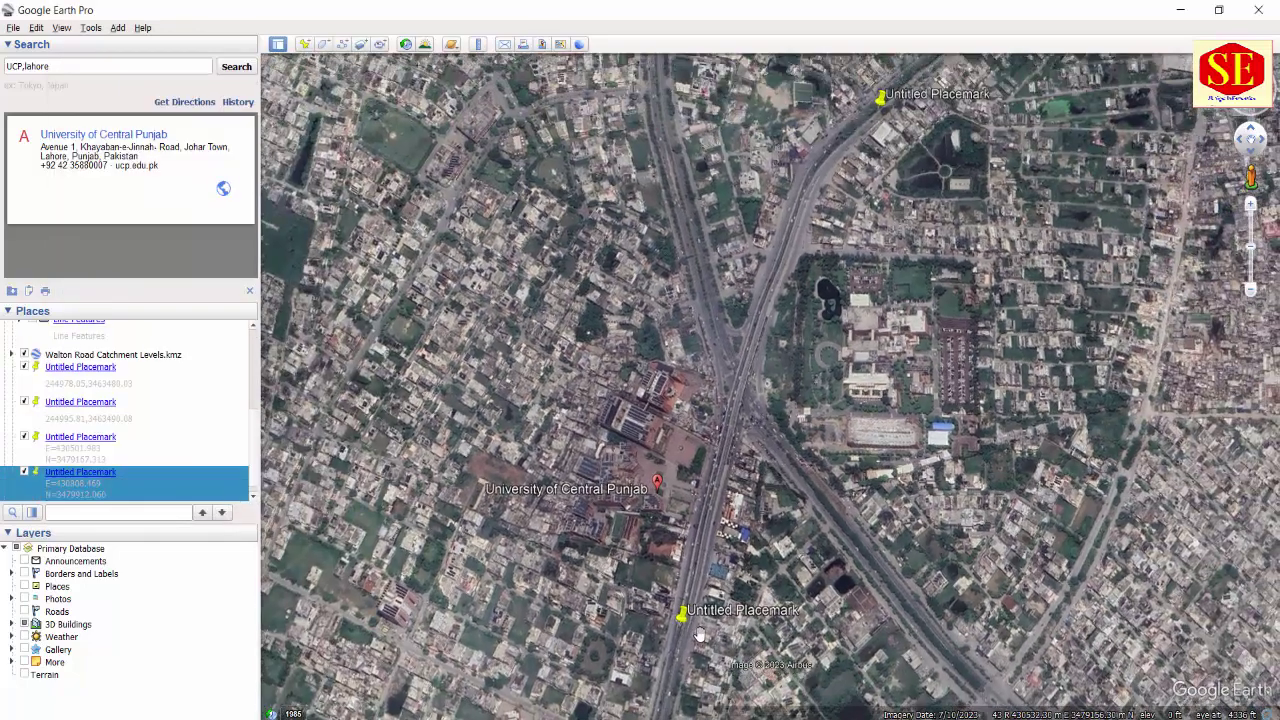
pyautogui.moveTo(873, 179); pyautogui.dragTo(845, 236)
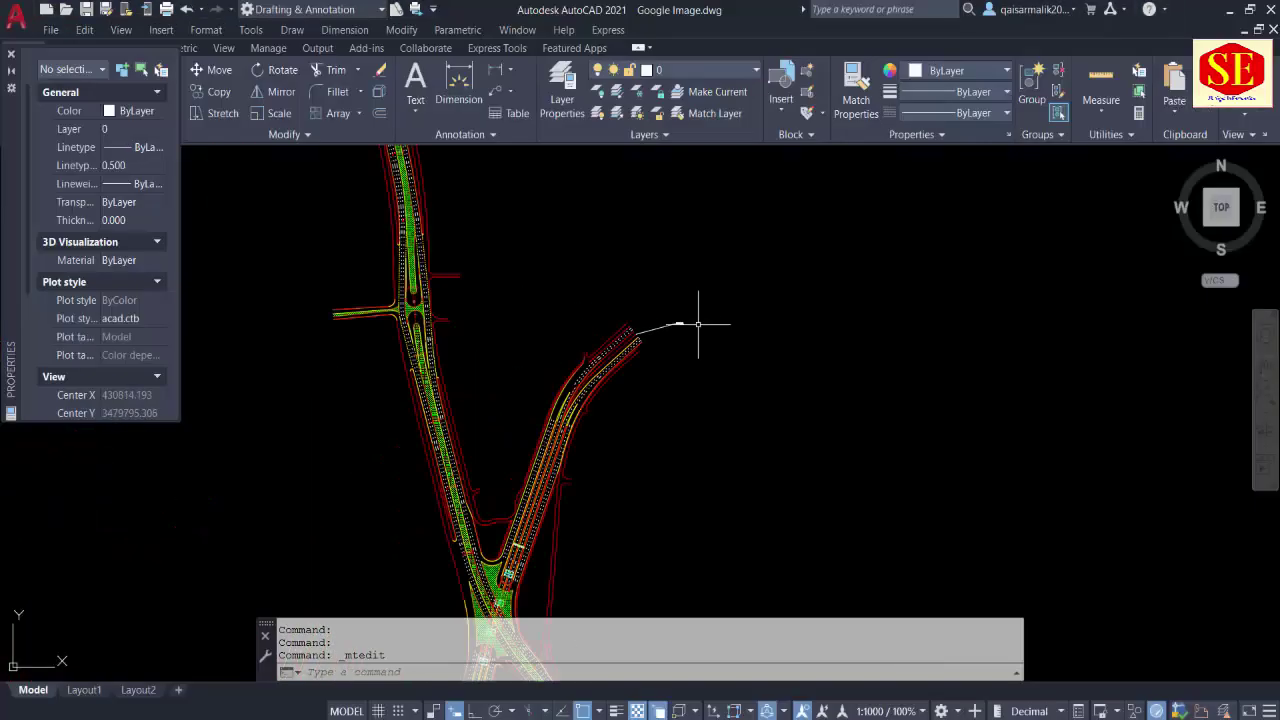
# - Identify the road point and copy its coordinates X = 430857.105, Y = 3479160.300
pyautogui.scroll(-3, 697, 337)
pyautogui.scroll(4, 690, 459)
pyautogui.scroll(3, 700, 414)
pyautogui.scroll(3, 680, 385)
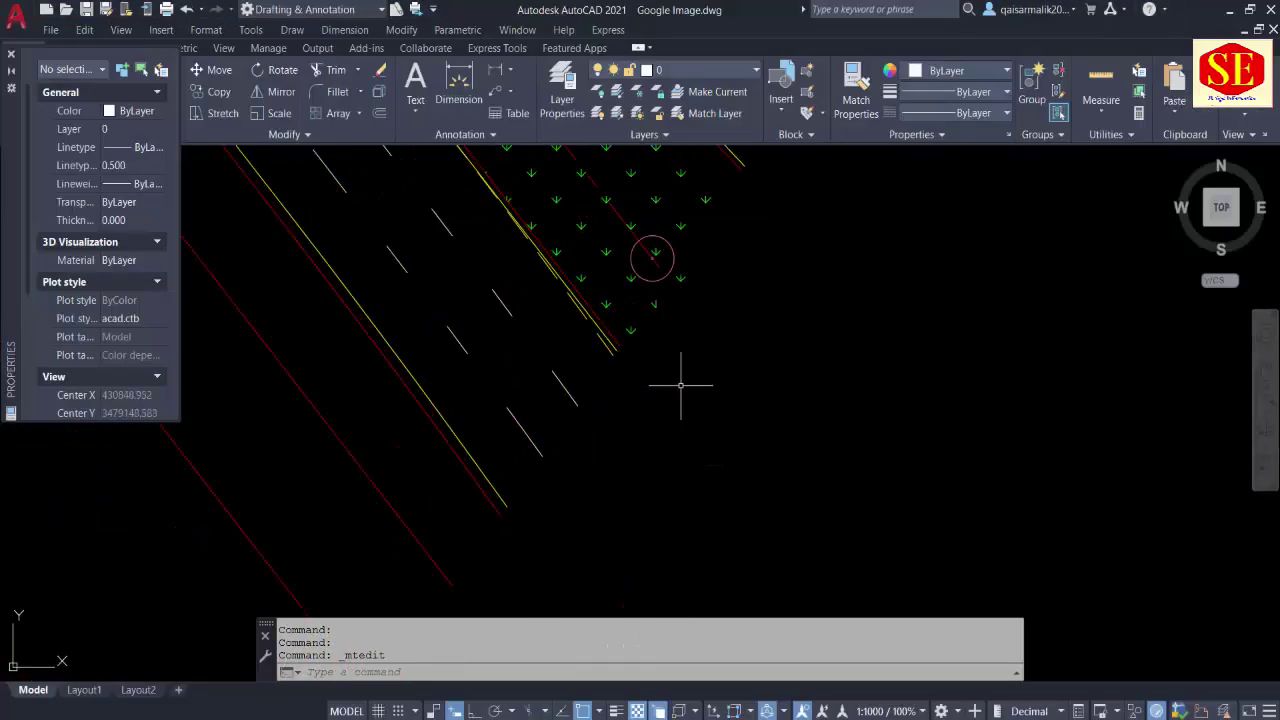
pyautogui.write('ld')
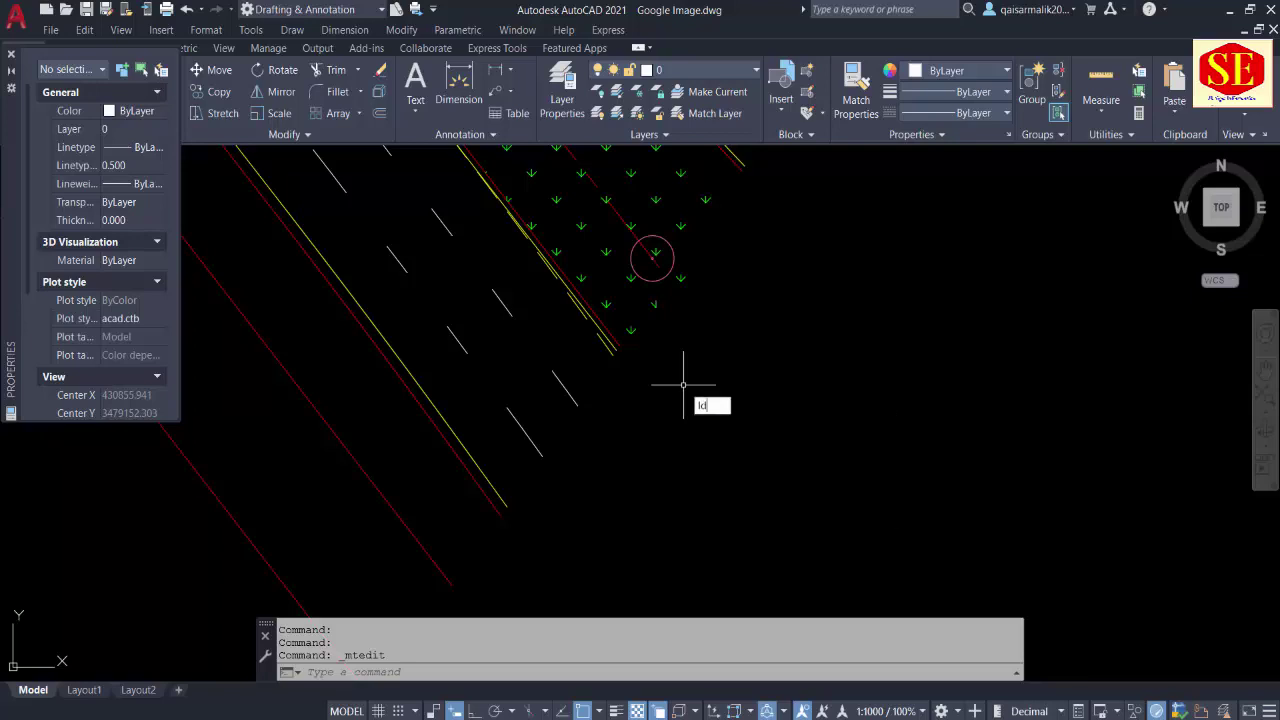
pyautogui.press('Return')
pyautogui.click(652, 257)
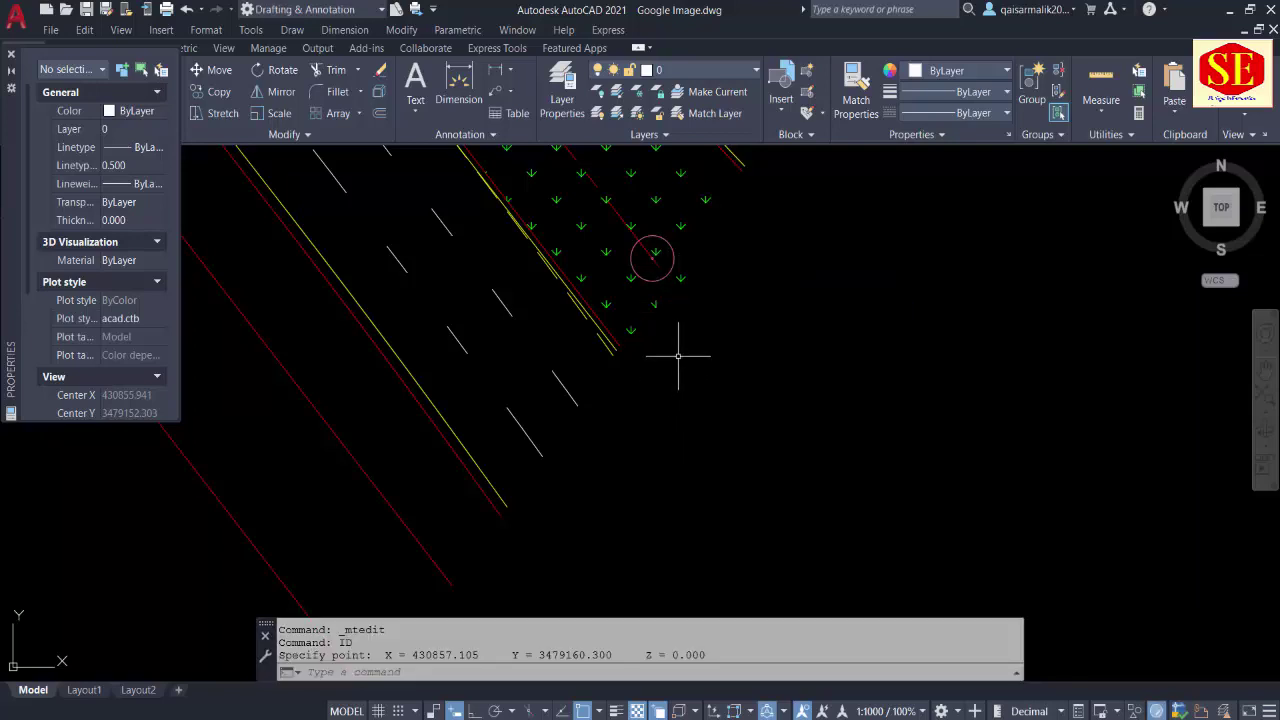
pyautogui.moveTo(385, 656); pyautogui.dragTo(584, 655)
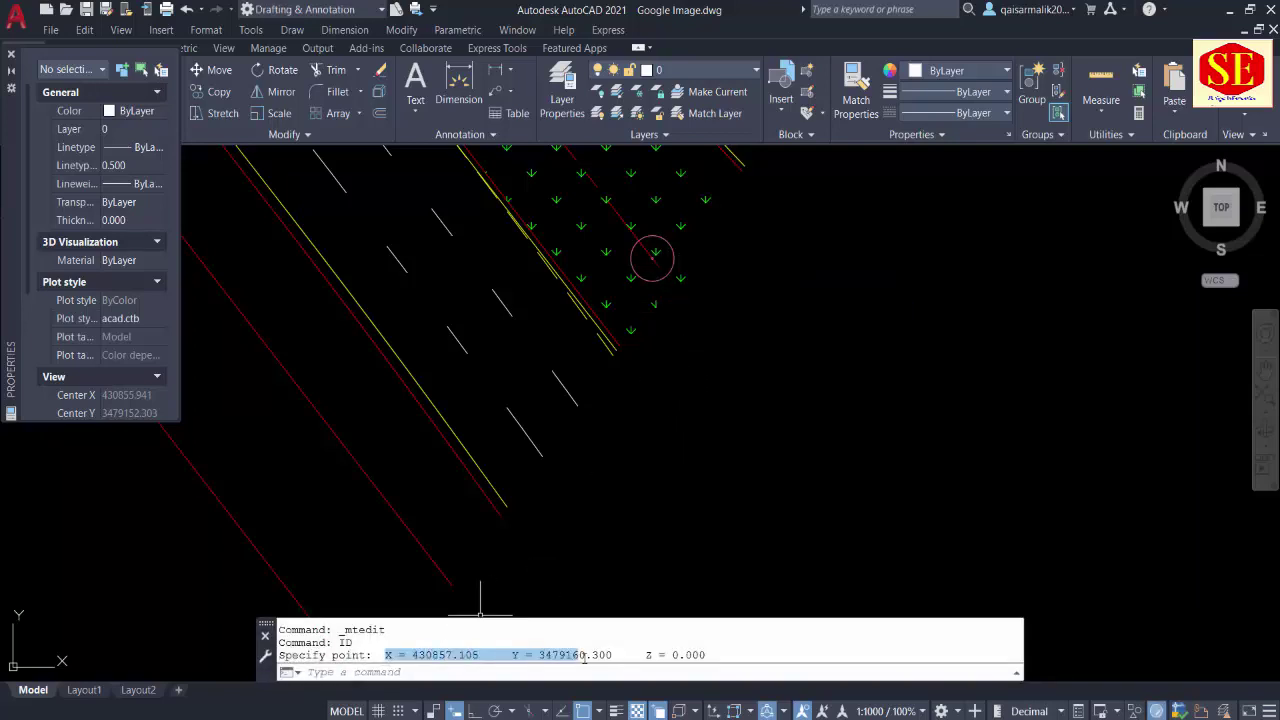
pyautogui.rightClick(620, 655)
pyautogui.click(648, 526)
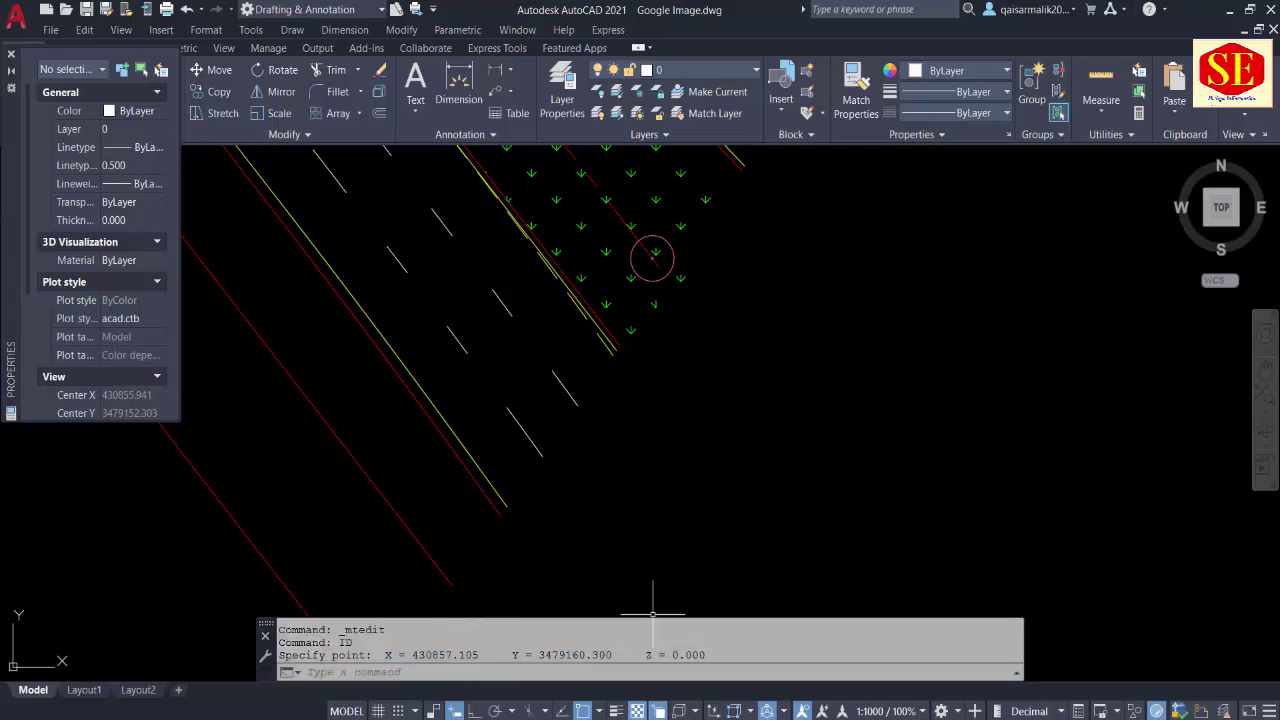
# - Create a new placemark with the X and Y coordinates on separate description lines
pyautogui.click(735, 680)
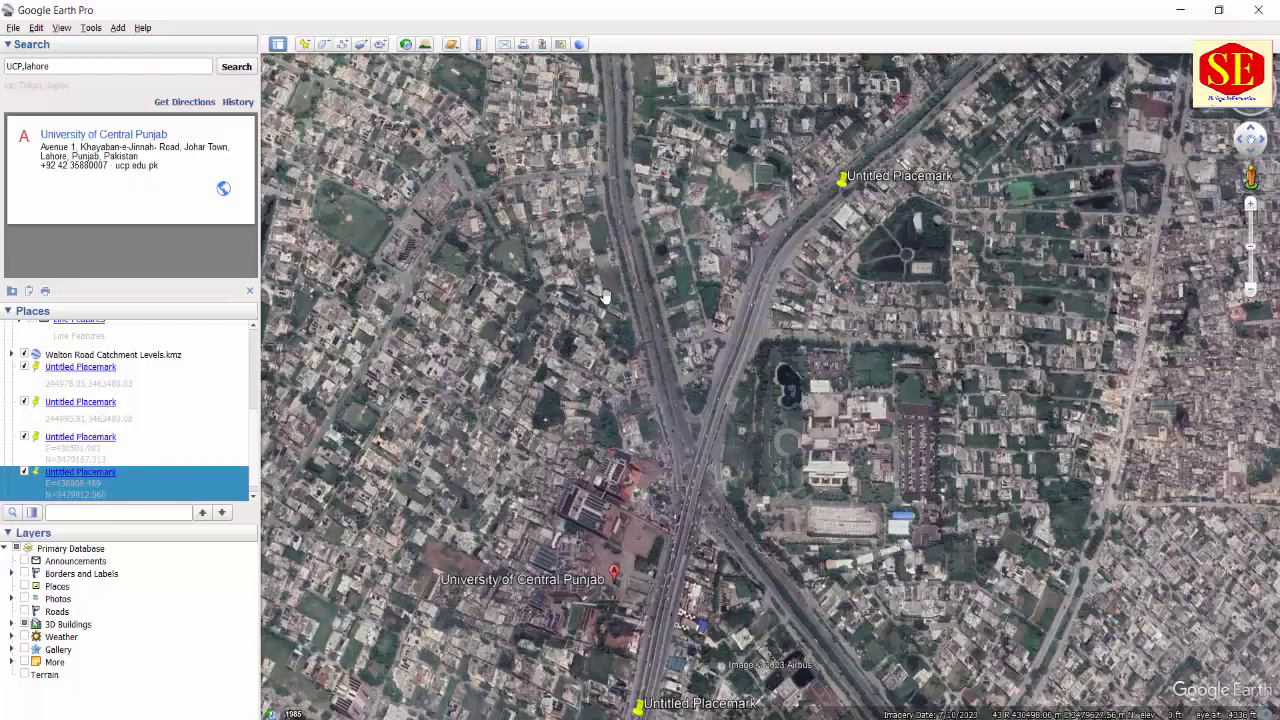
pyautogui.click(309, 44)
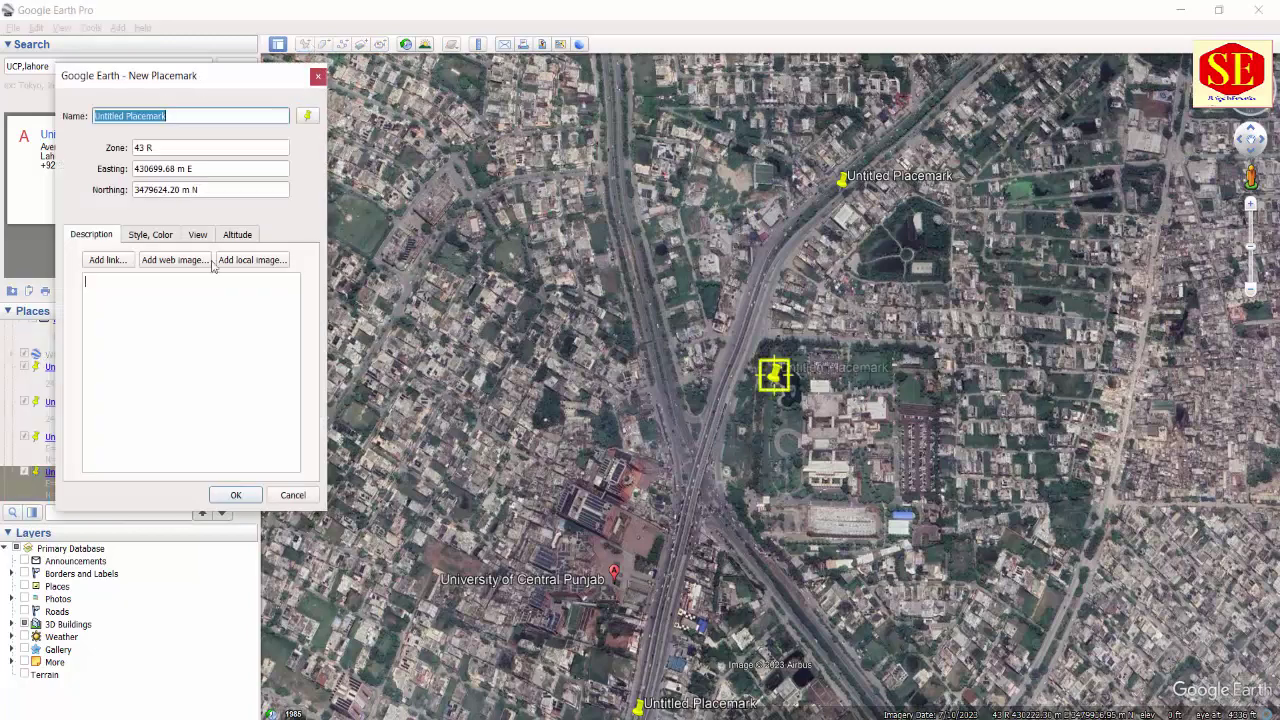
pyautogui.rightClick(157, 315)
pyautogui.click(200, 387)
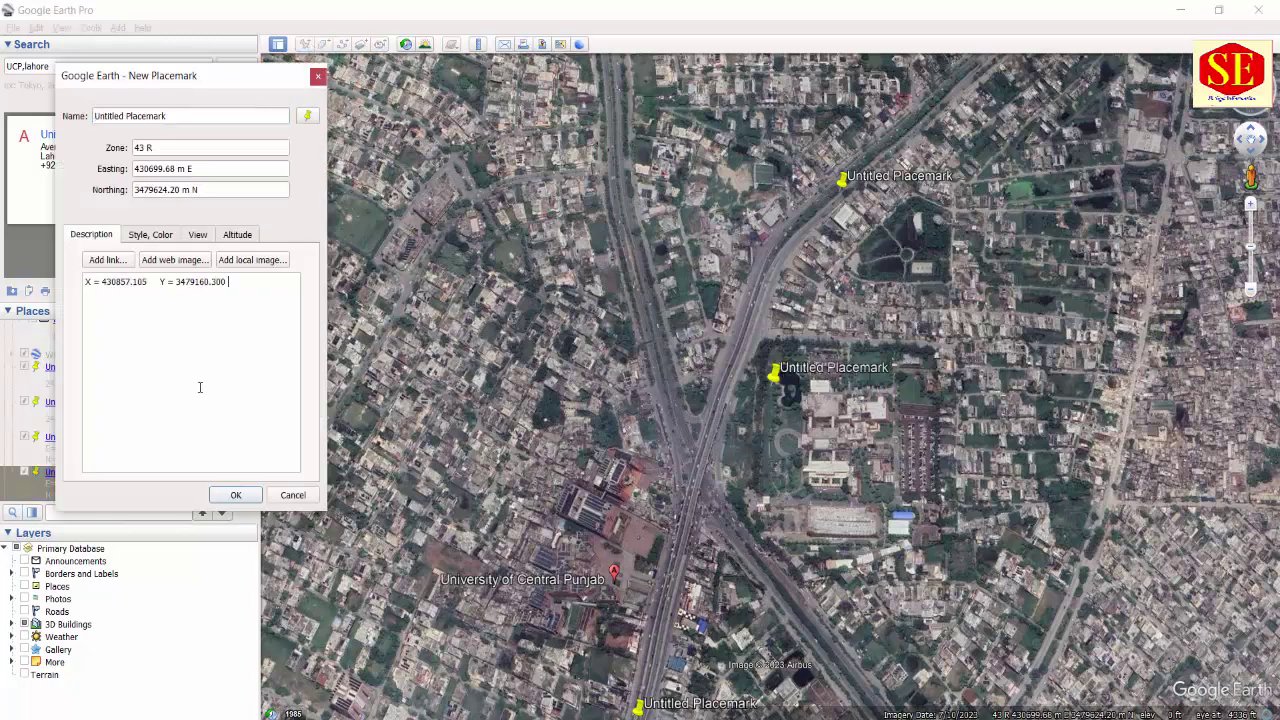
pyautogui.click(157, 281)
pyautogui.press('Return')
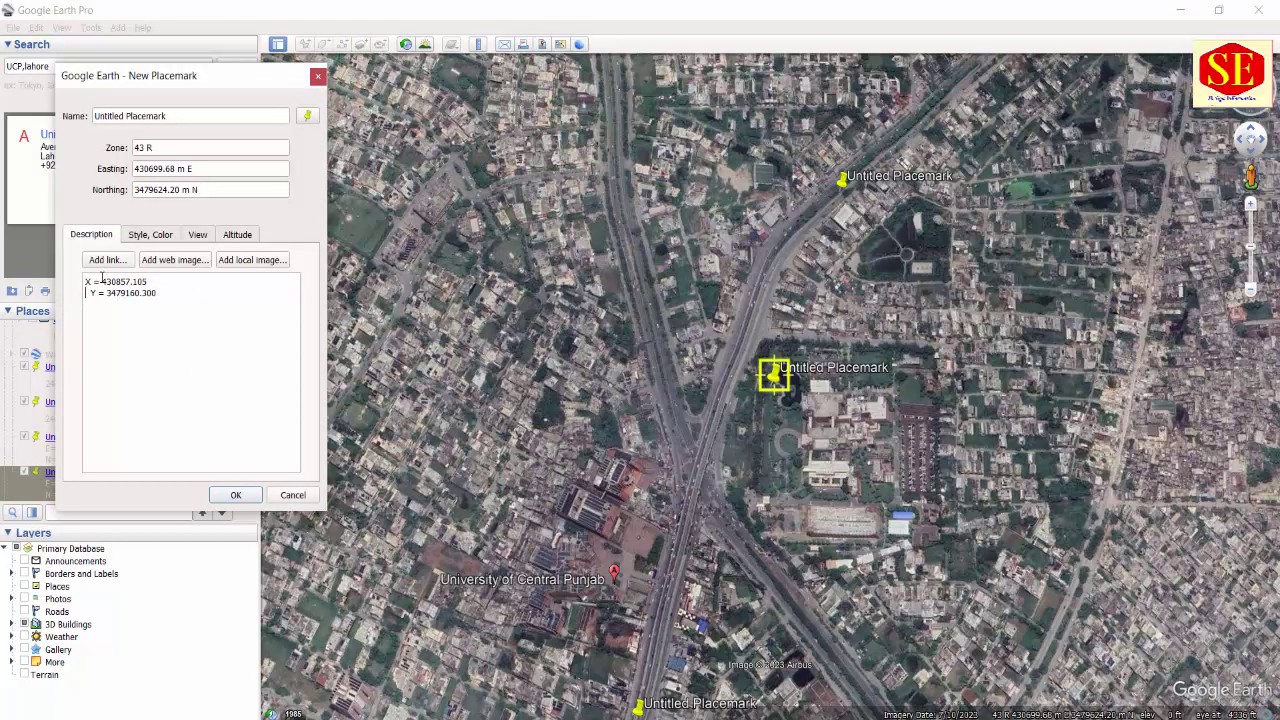
# - Set the placemark's Easting to 430857.105 from the description's X value
pyautogui.doubleClick(129, 281)
pyautogui.rightClick(129, 285)
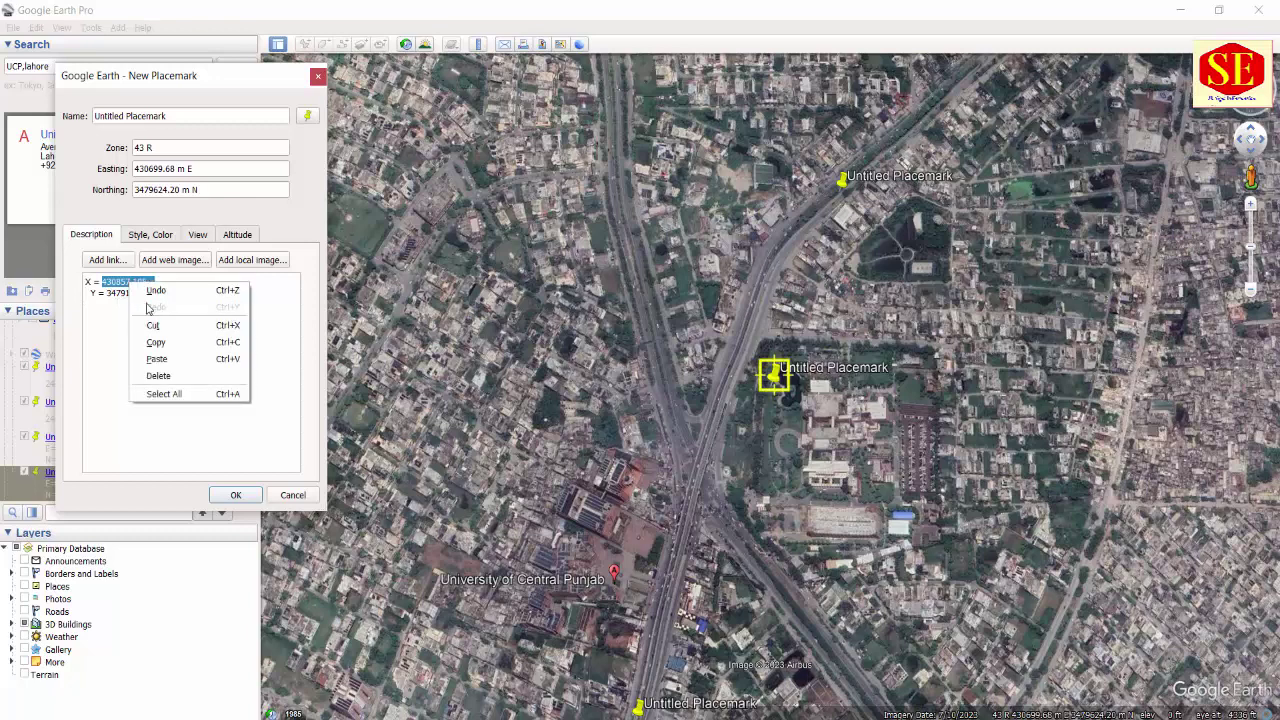
pyautogui.click(95, 318)
pyautogui.moveTo(100, 281); pyautogui.dragTo(147, 282)
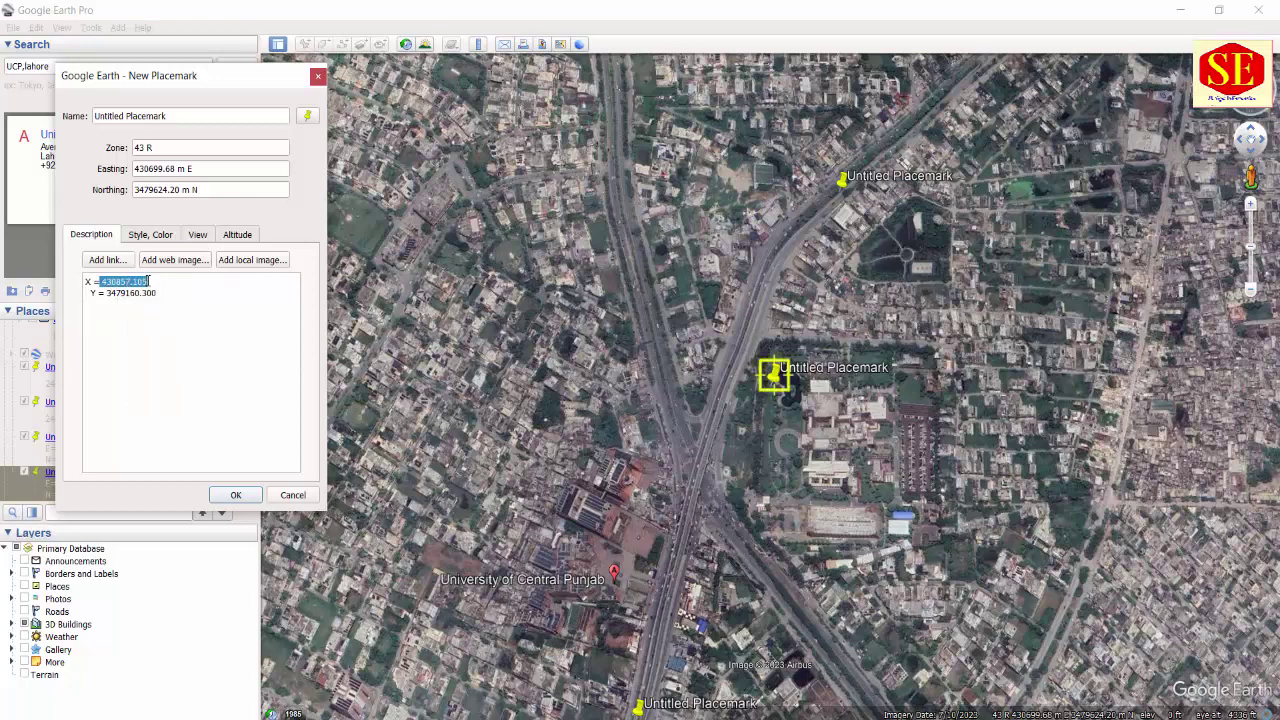
pyautogui.rightClick(141, 278)
pyautogui.click(165, 323)
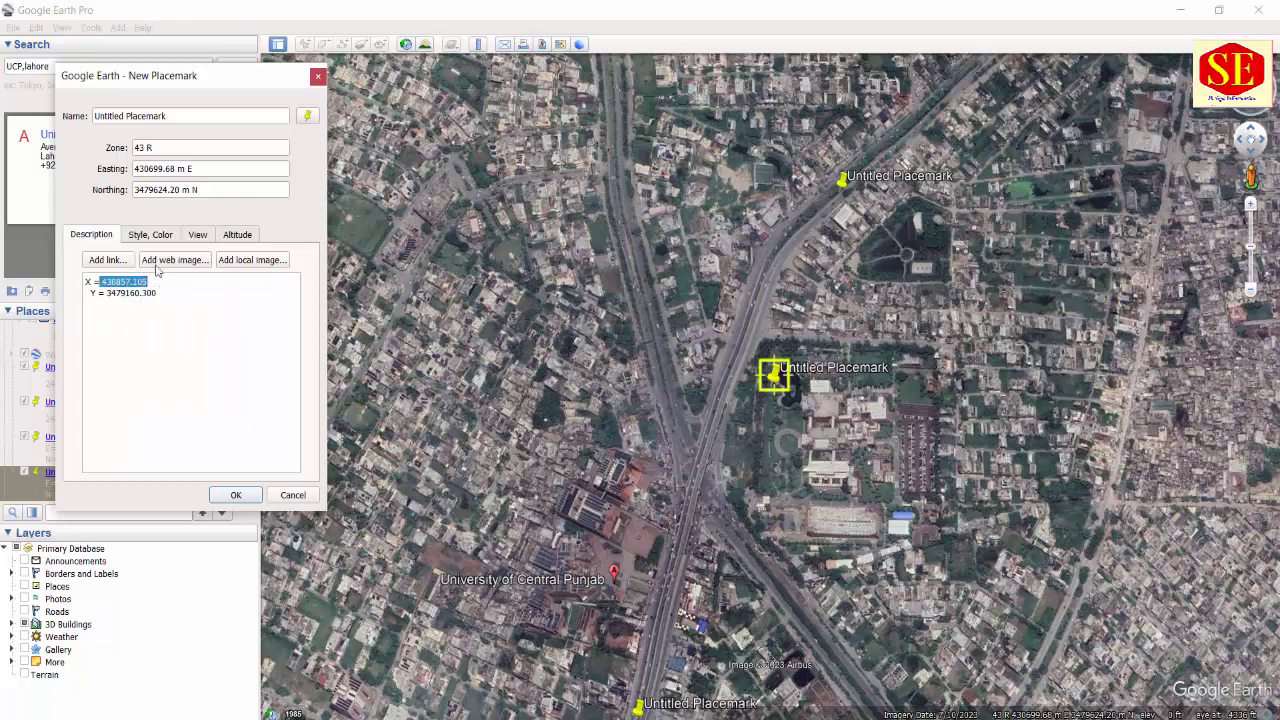
pyautogui.click(172, 169)
pyautogui.hotkey('ctrl', 'v')
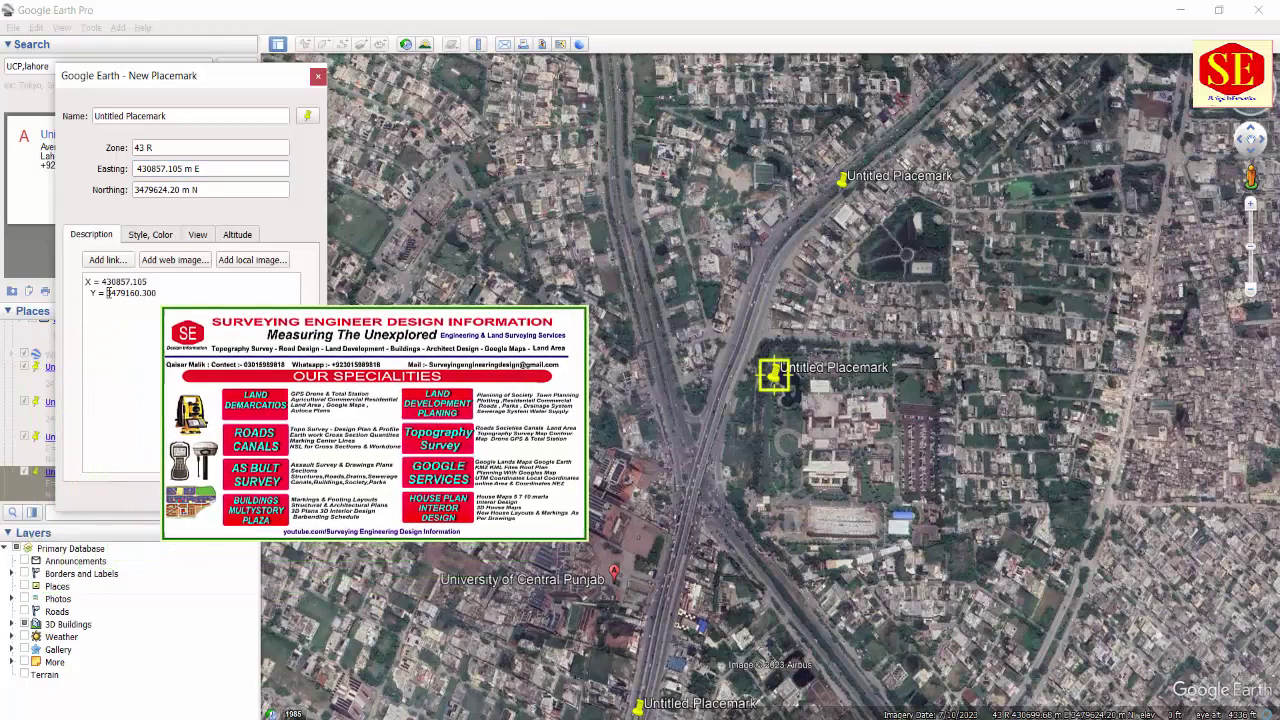
# - Set the Northing to 3479160.300 and save the third placemark
pyautogui.moveTo(107, 293); pyautogui.dragTo(158, 293)
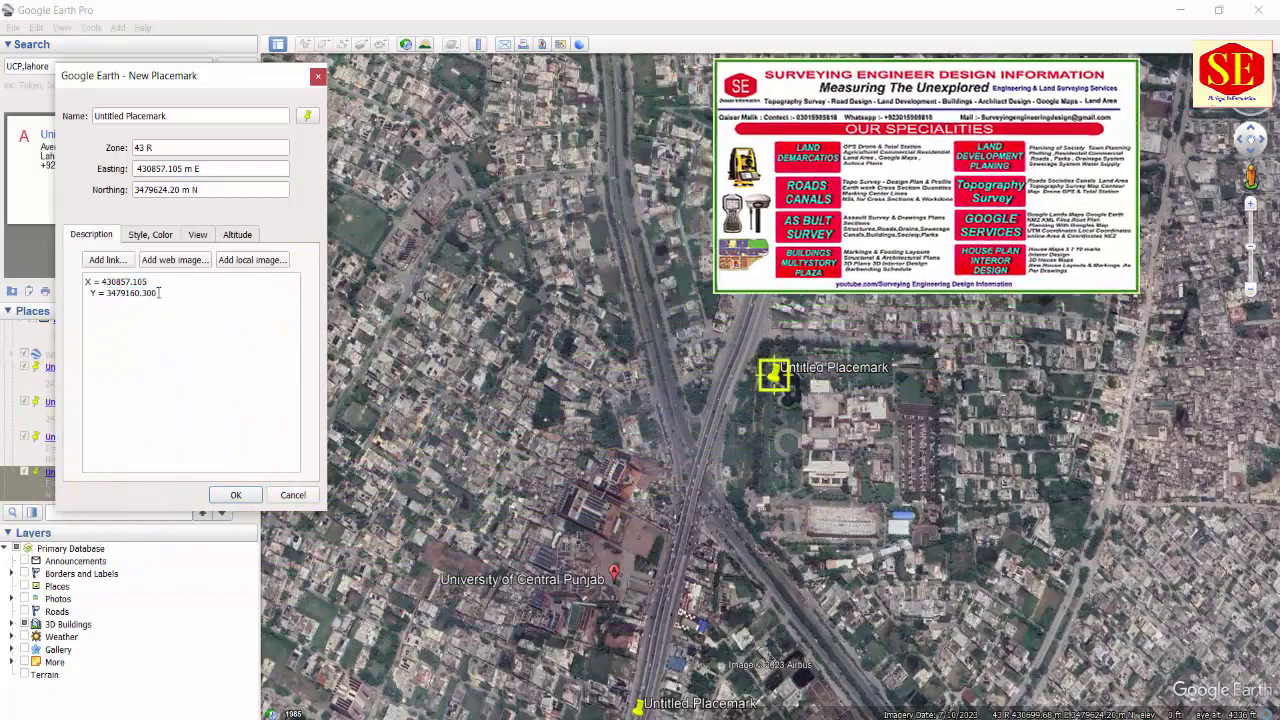
pyautogui.rightClick(124, 292)
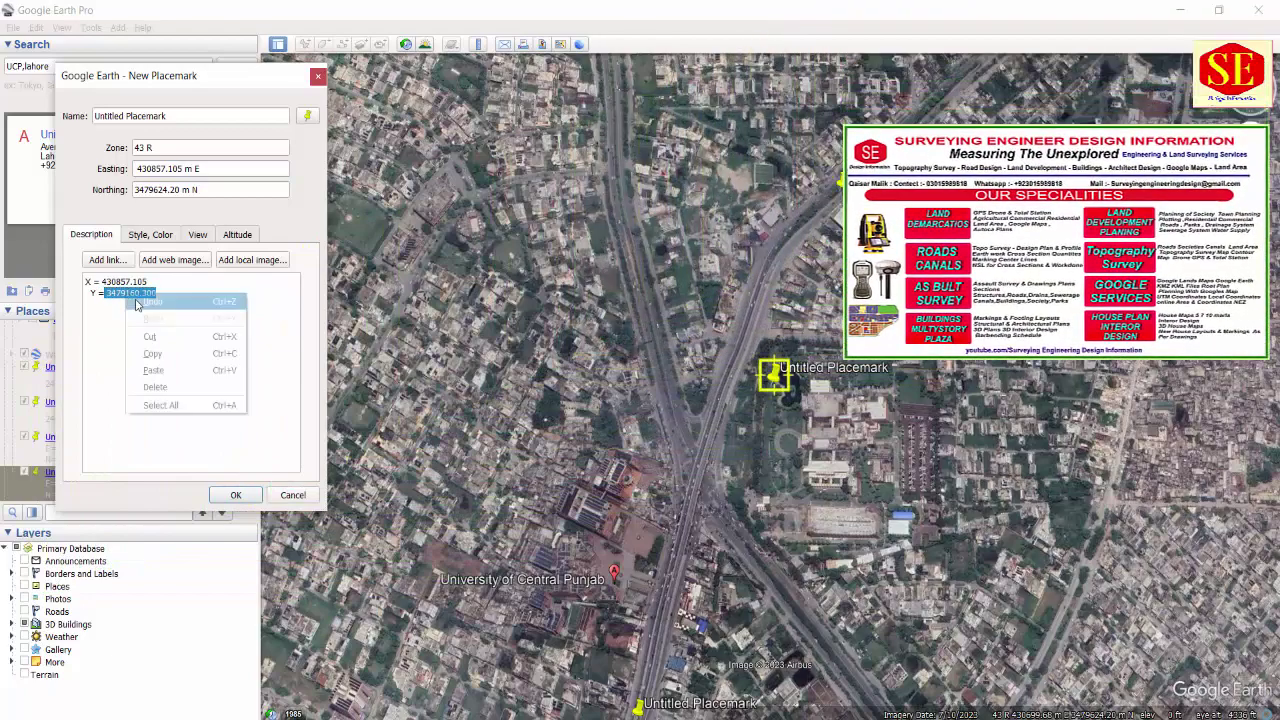
pyautogui.click(150, 347)
pyautogui.moveTo(183, 190); pyautogui.dragTo(131, 191)
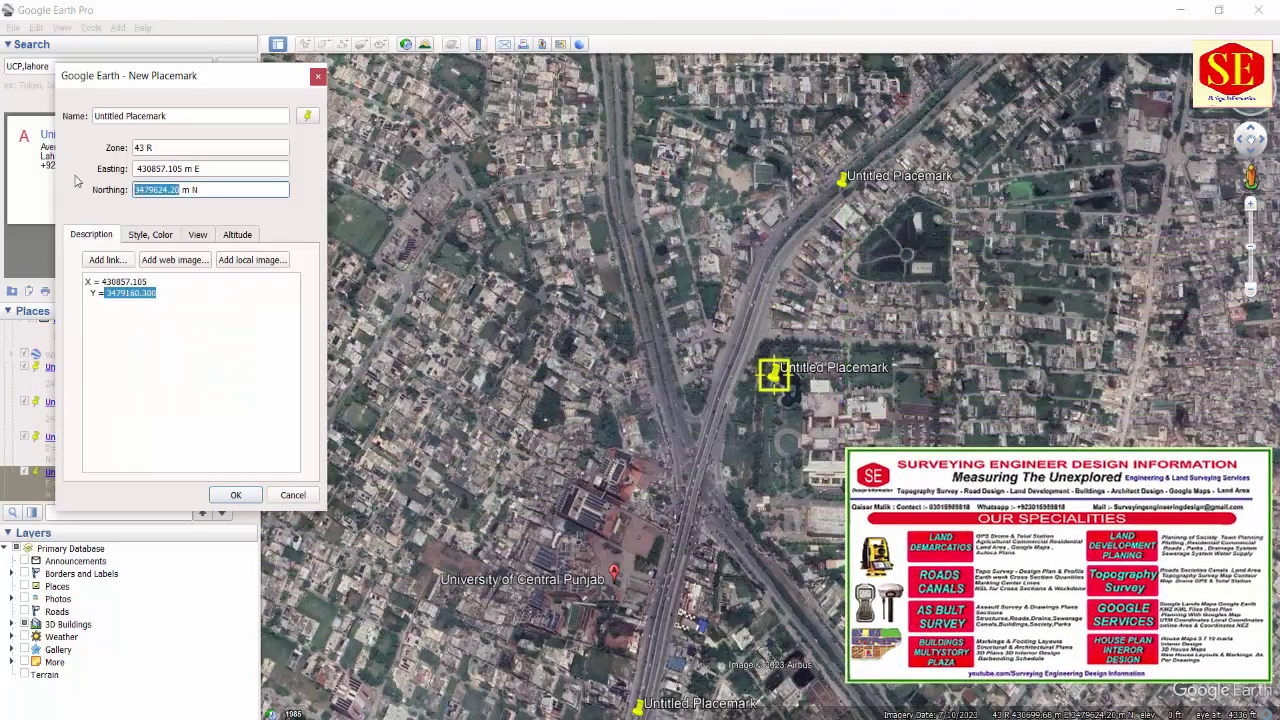
pyautogui.rightClick(148, 196)
pyautogui.click(170, 262)
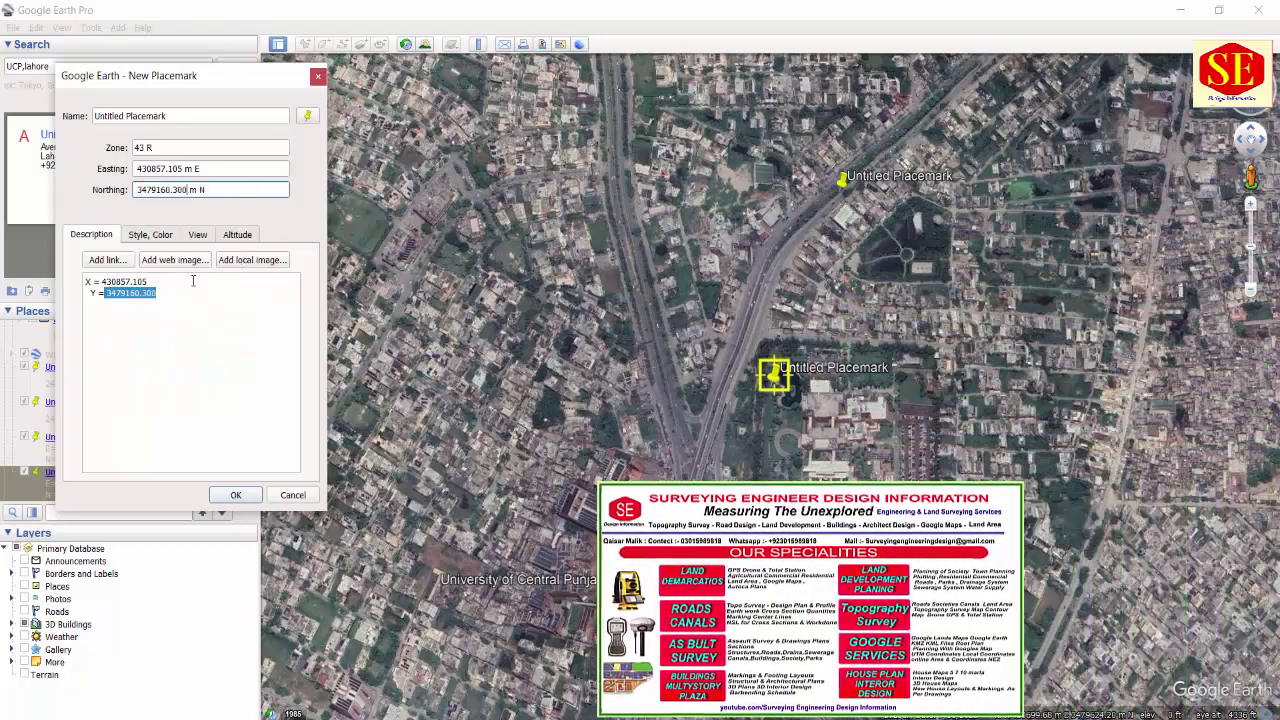
pyautogui.click(247, 495)
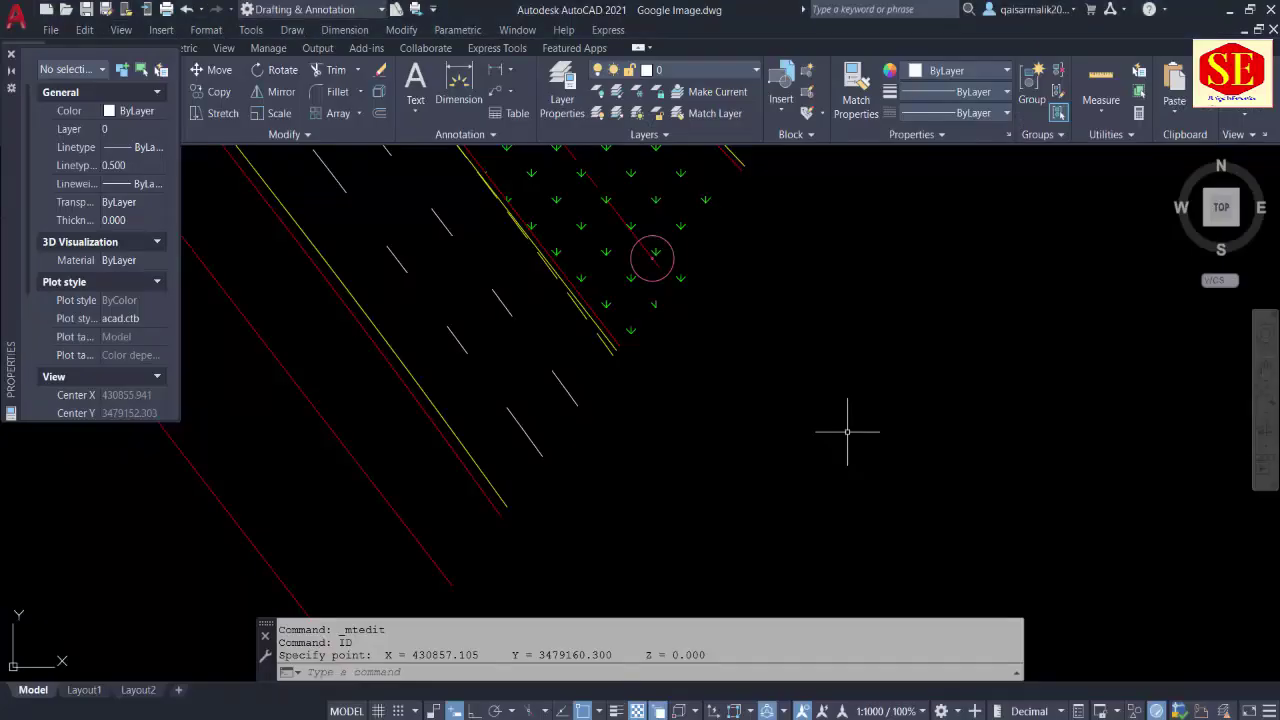
# - Identify the EP: 2+243.10 road end and copy X = 430433.205, Y = 3480221.686
pyautogui.scroll(-5, 851, 428)
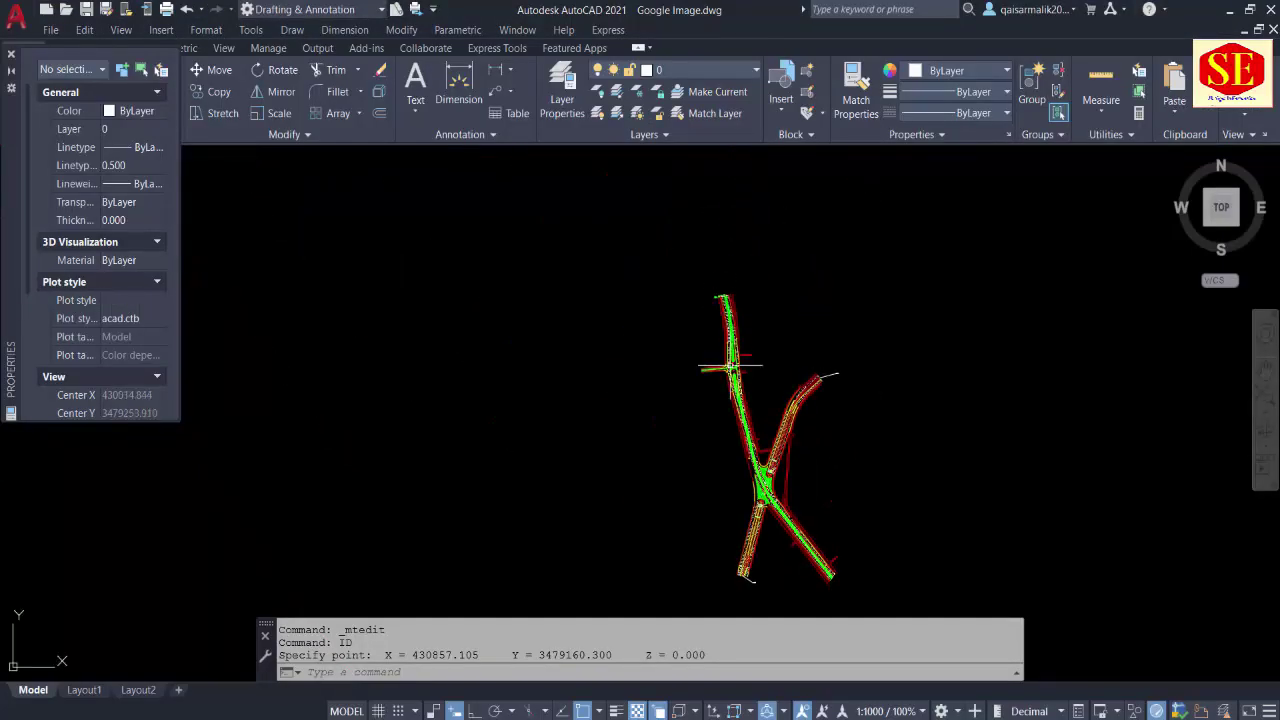
pyautogui.scroll(2, 737, 277)
pyautogui.scroll(2, 651, 229)
pyautogui.scroll(2, 620, 214)
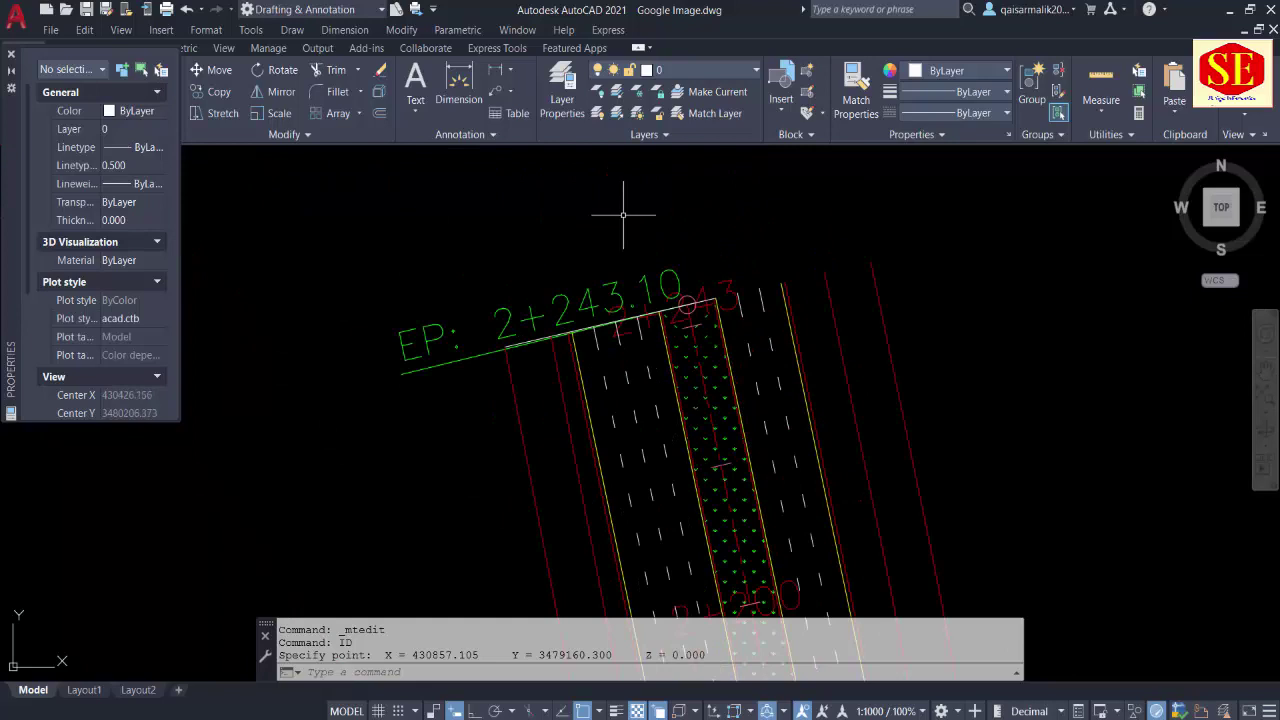
pyautogui.write('ID')
pyautogui.press('Return')
pyautogui.scroll(2, 718, 268)
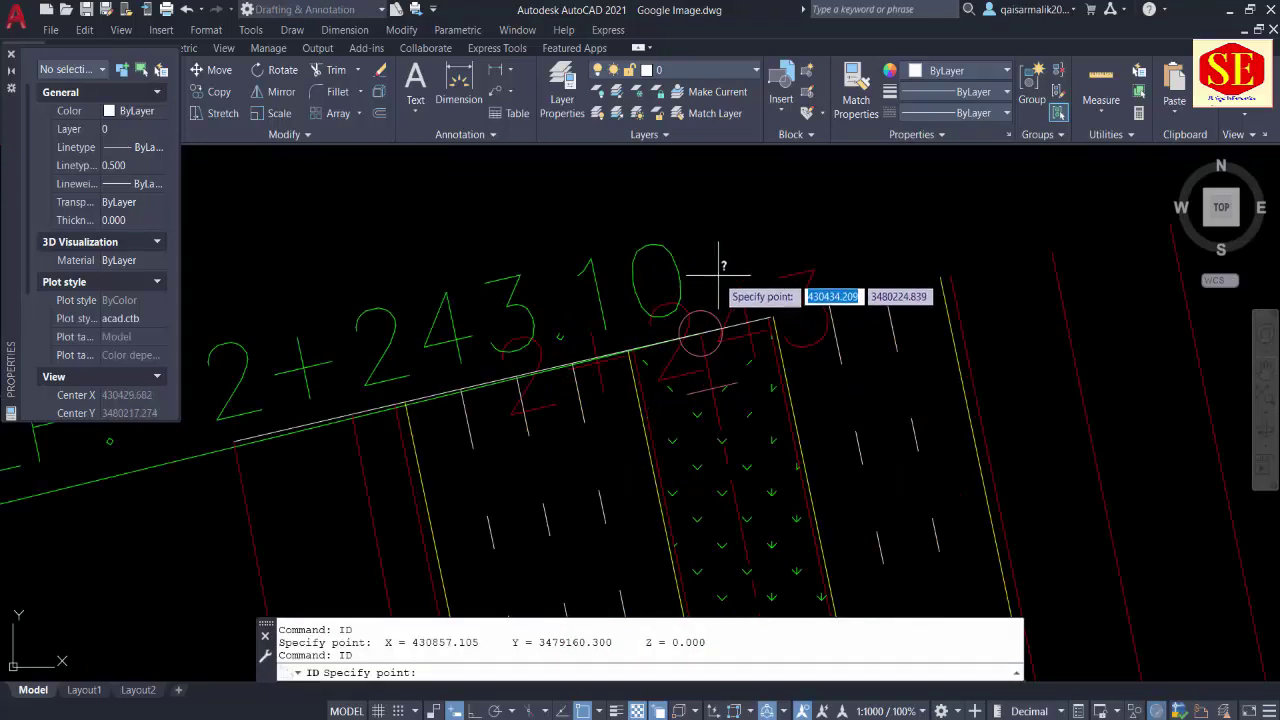
pyautogui.click(700, 334)
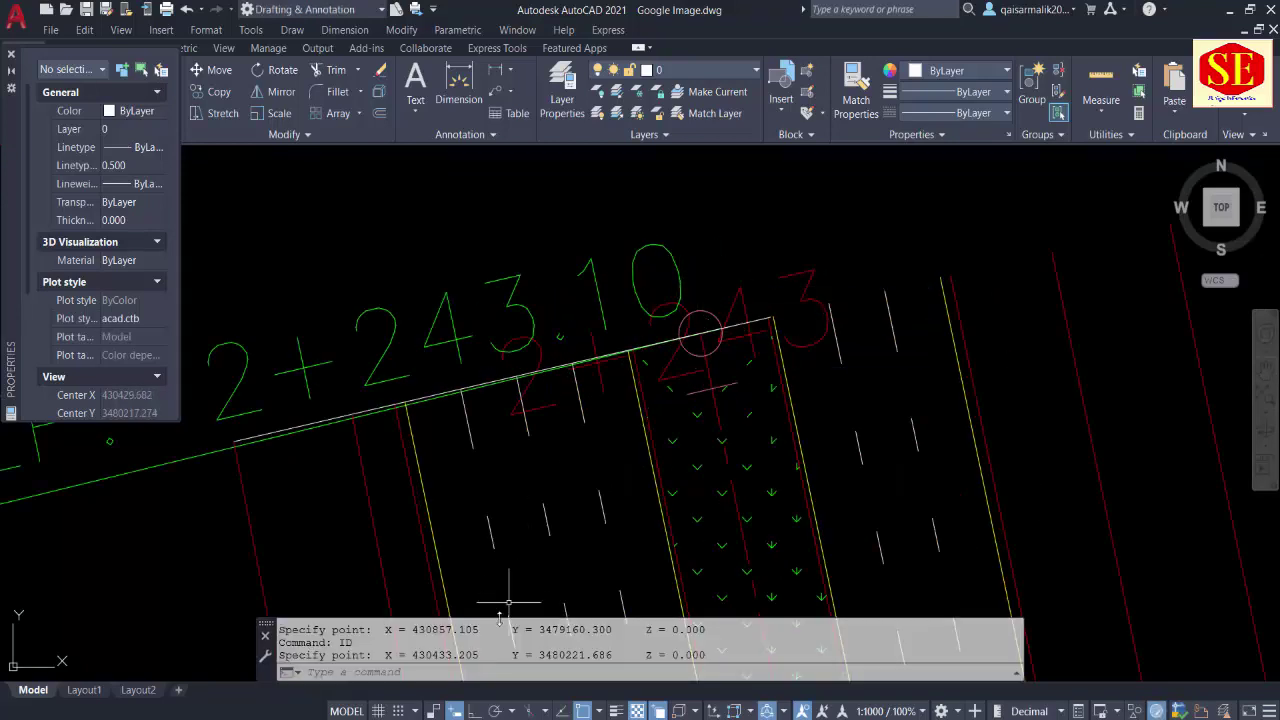
pyautogui.moveTo(386, 656); pyautogui.dragTo(614, 654)
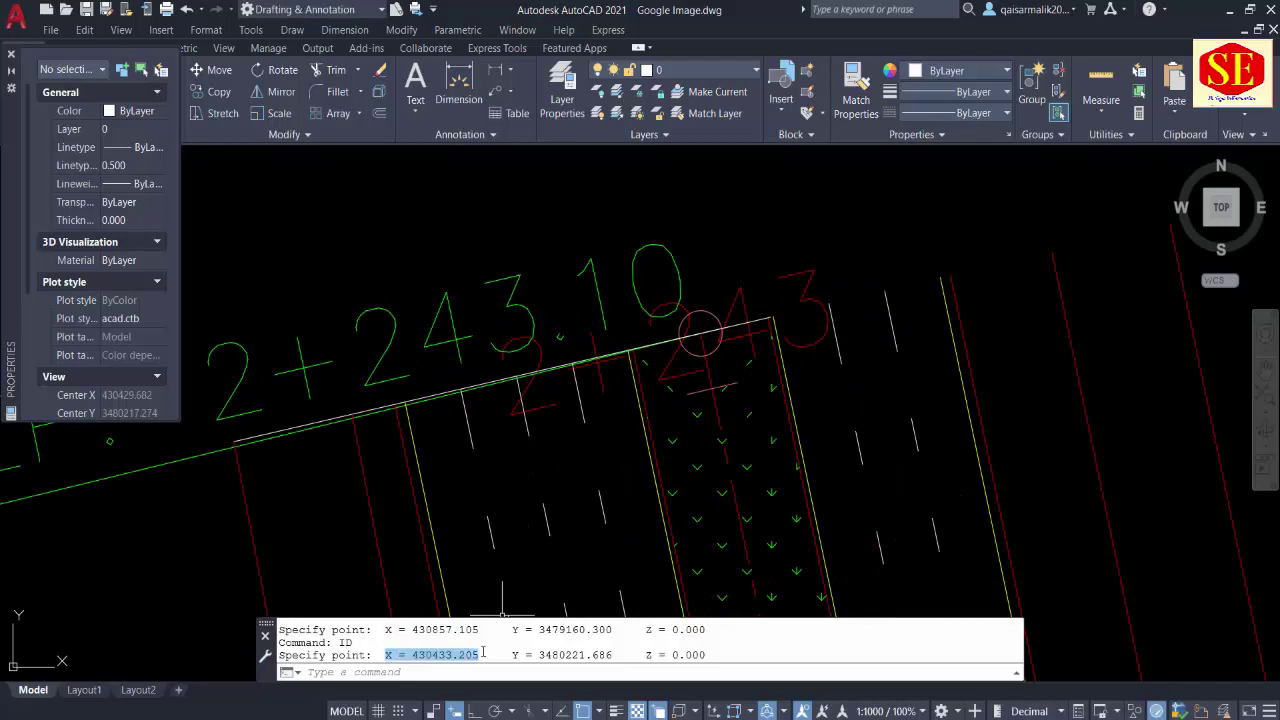
pyautogui.rightClick(601, 658)
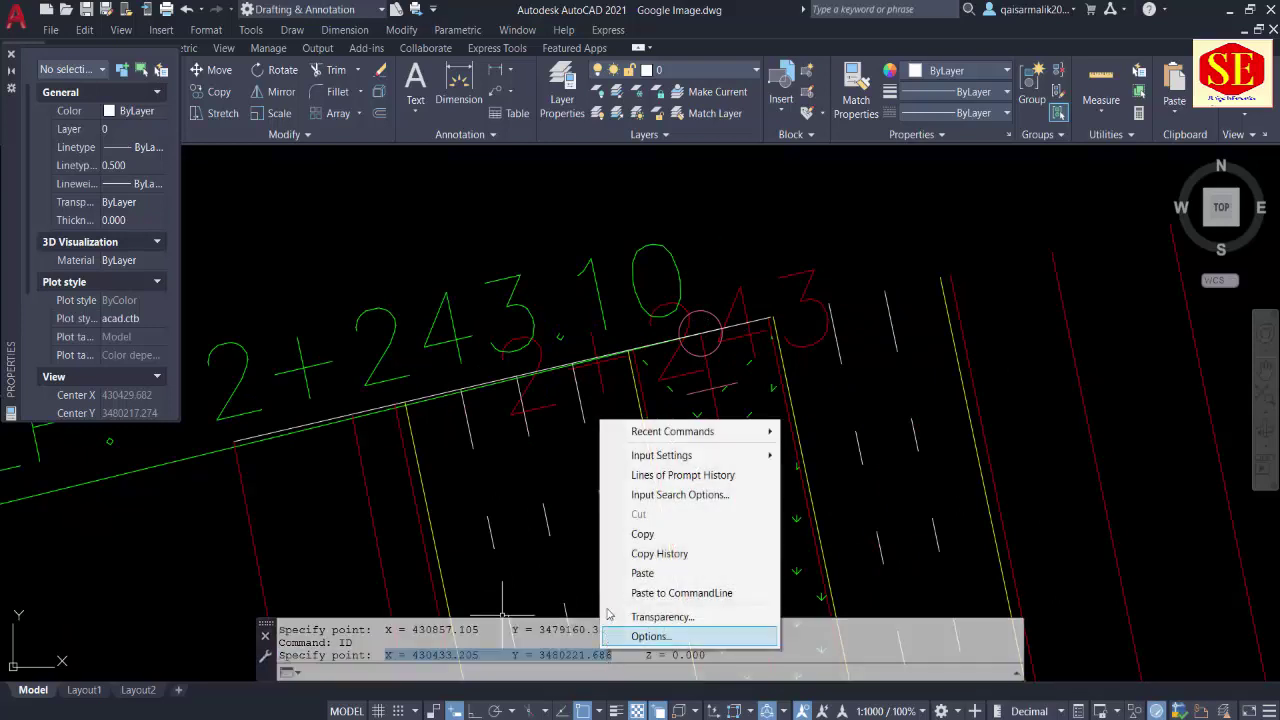
pyautogui.click(630, 533)
pyautogui.hotkey('alt', 'Tab')
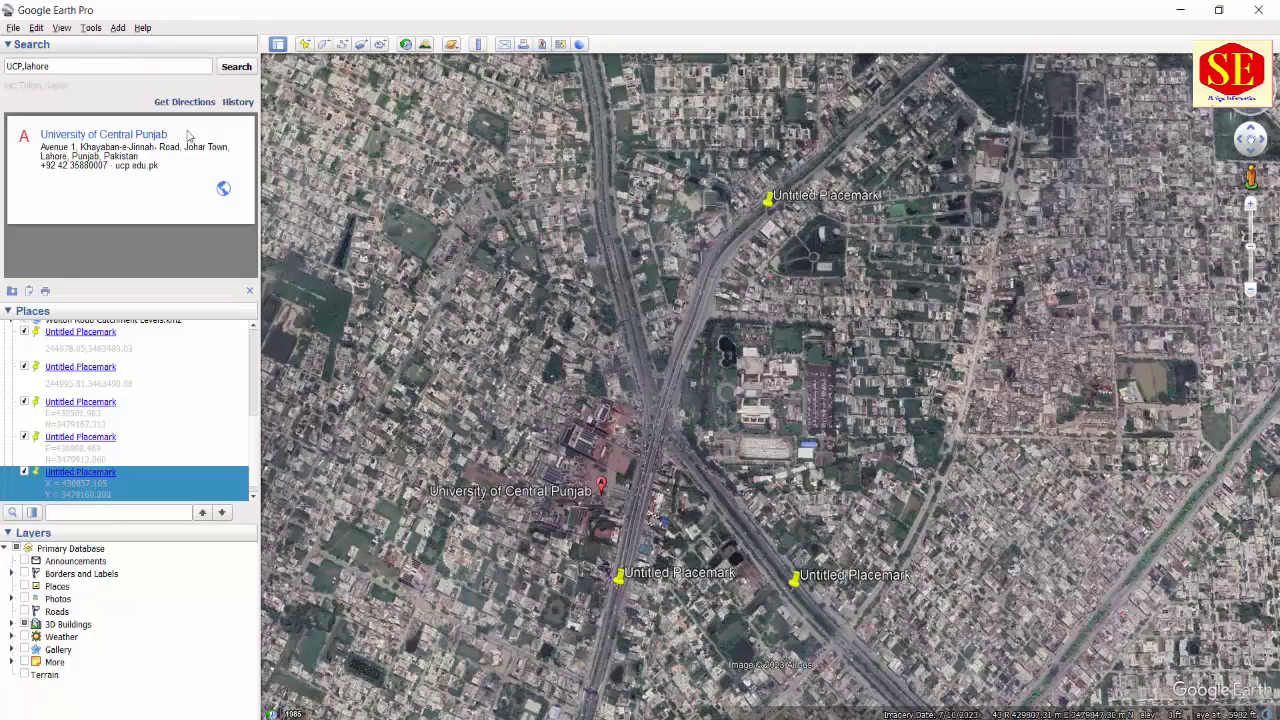
# - Create a new placemark with the coordinates as description and Easting 430433.205
pyautogui.click(302, 47)
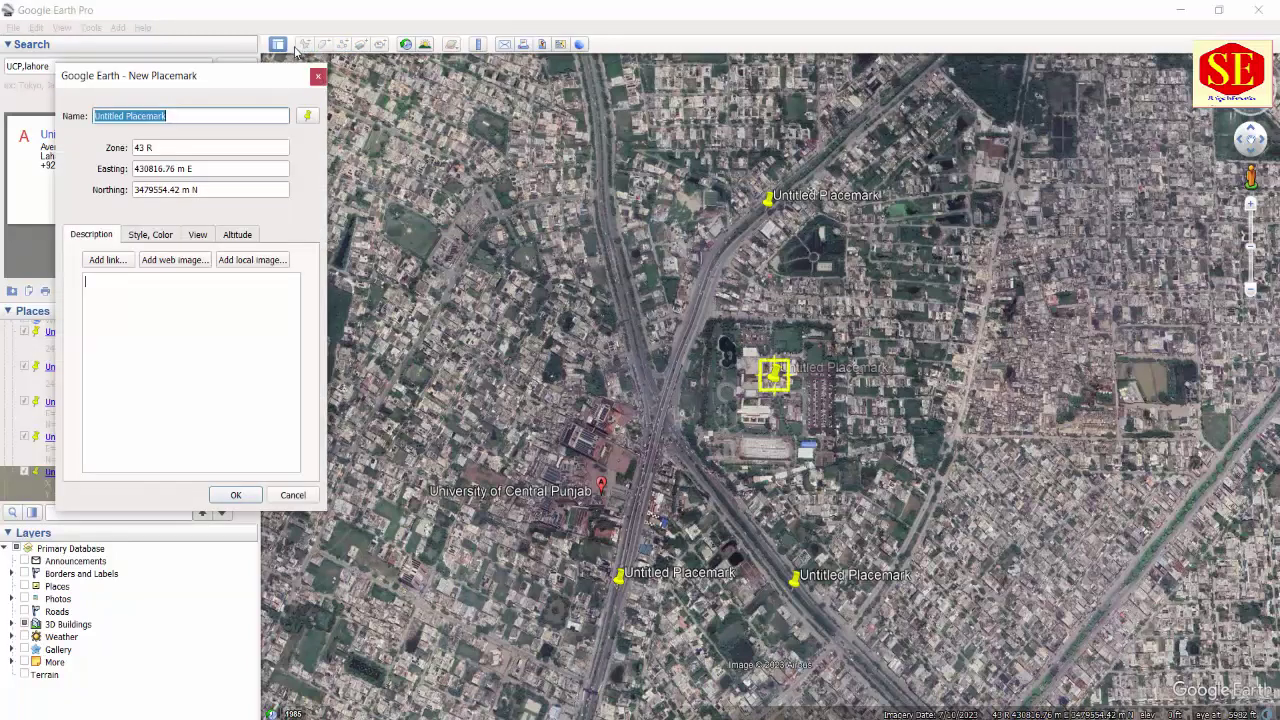
pyautogui.click(150, 305)
pyautogui.rightClick(149, 301)
pyautogui.click(179, 379)
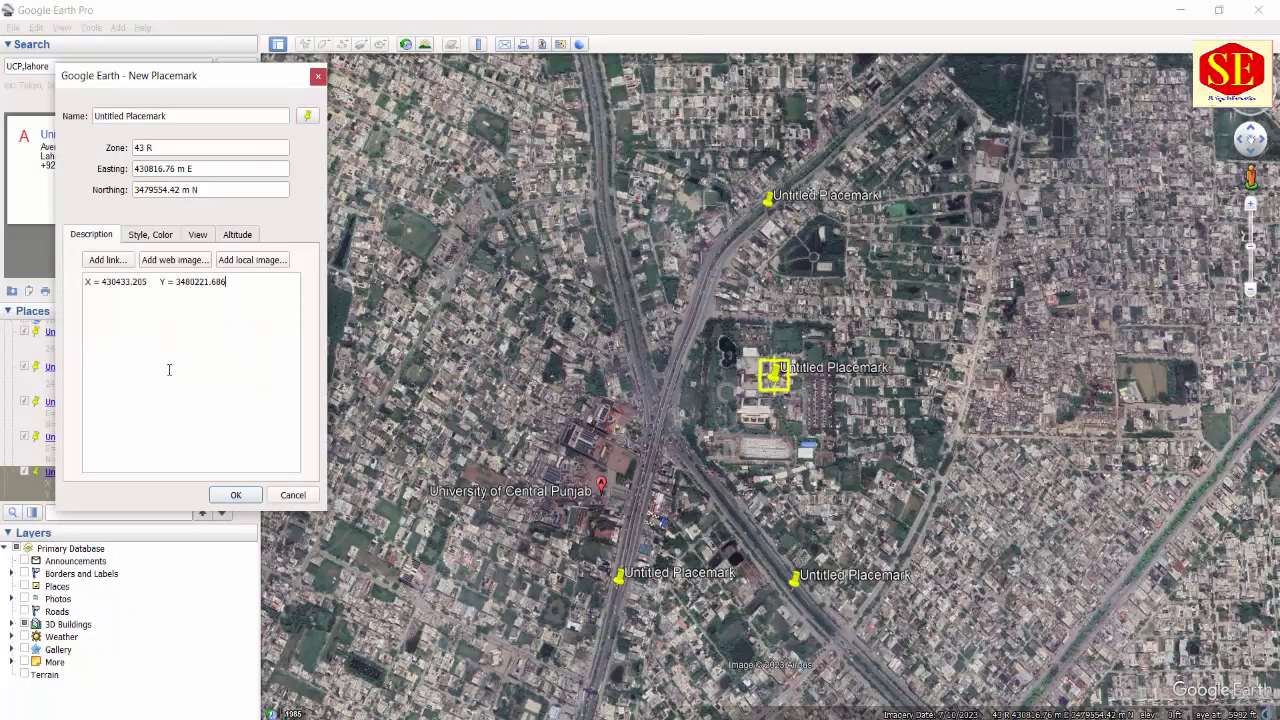
pyautogui.moveTo(103, 281); pyautogui.dragTo(147, 283)
pyautogui.rightClick(145, 283)
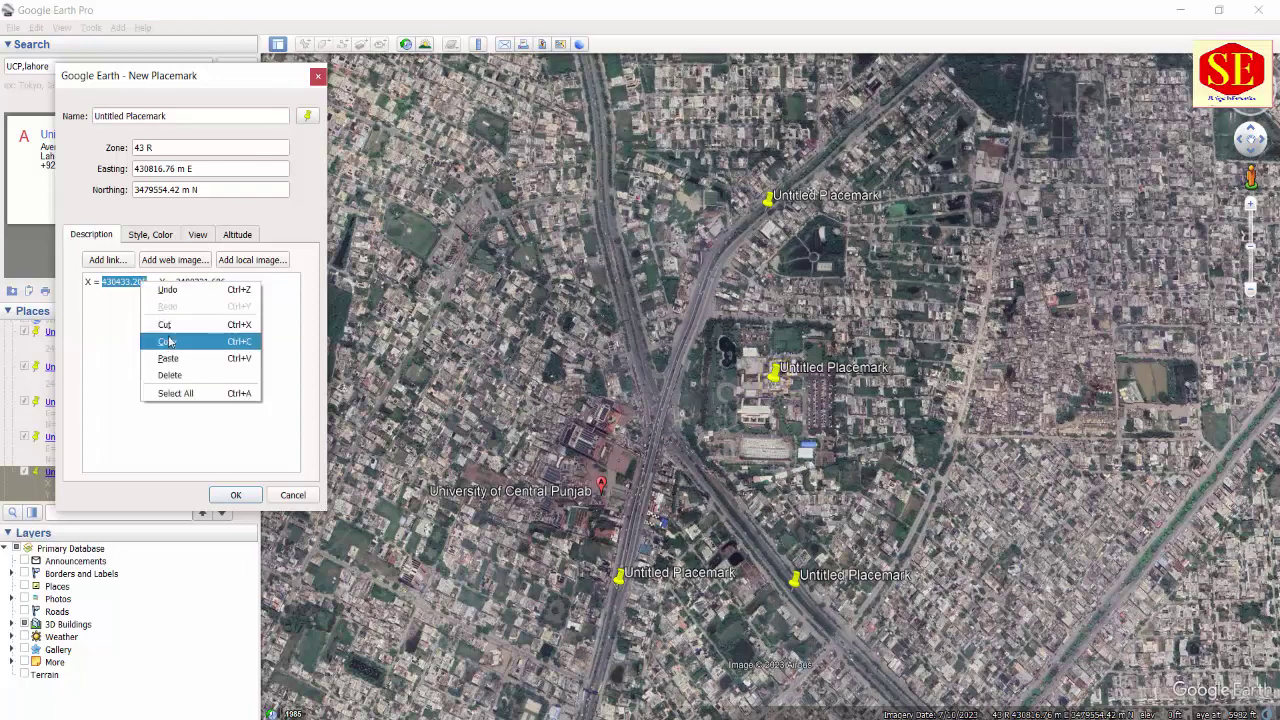
pyautogui.click(155, 340)
pyautogui.click(175, 168)
pyautogui.doubleClick(162, 168)
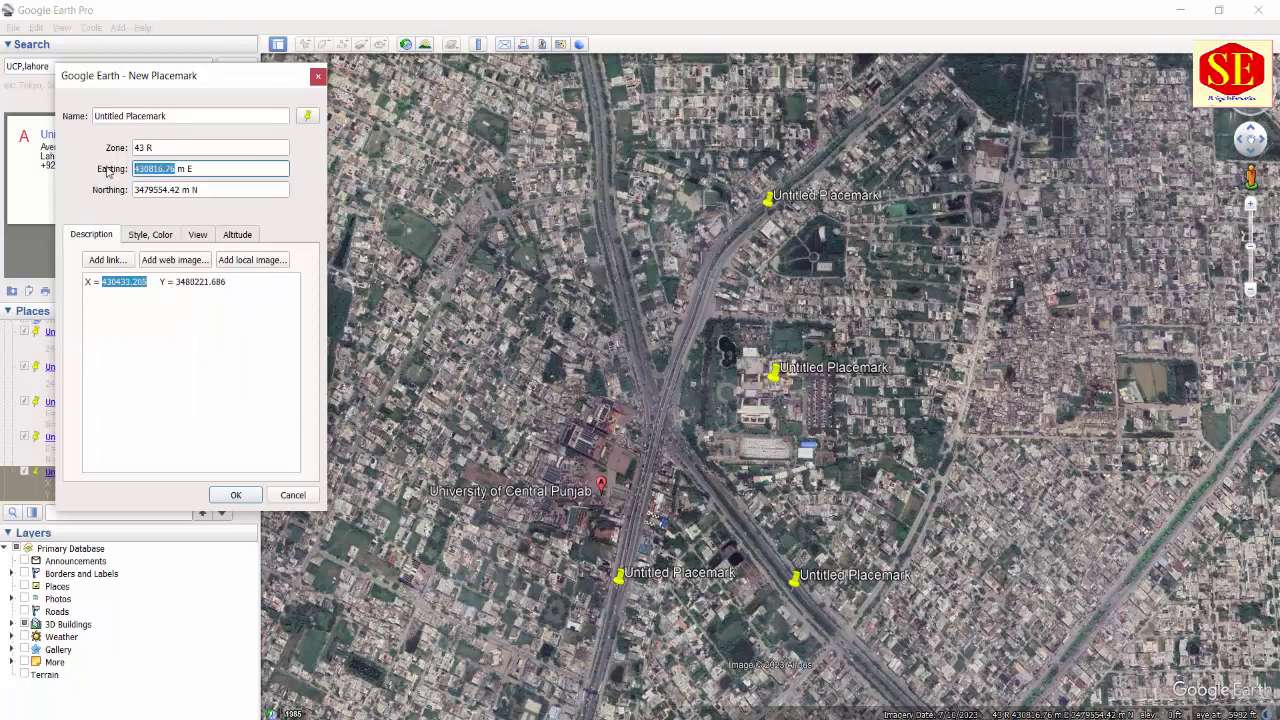
pyautogui.hotkey('ctrl', 'v')
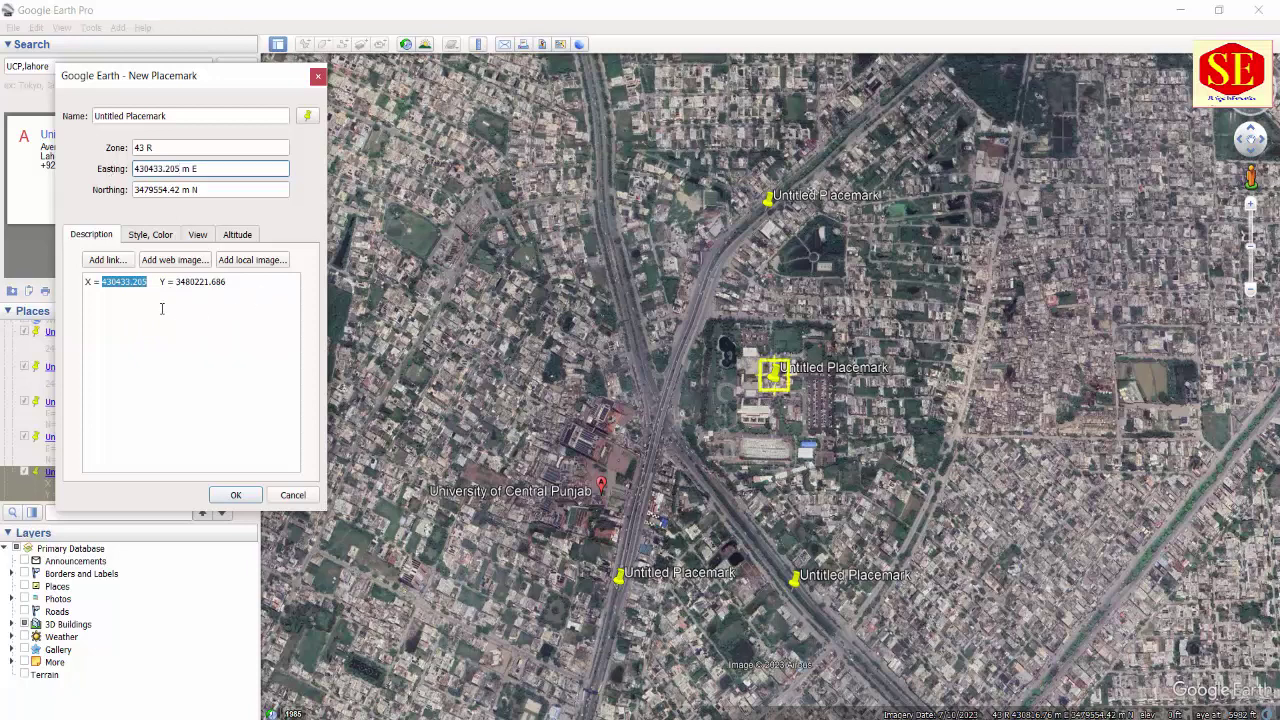
# - Set the Northing to 3480221.686 and save the fourth placemark
pyautogui.moveTo(176, 281); pyautogui.dragTo(237, 281)
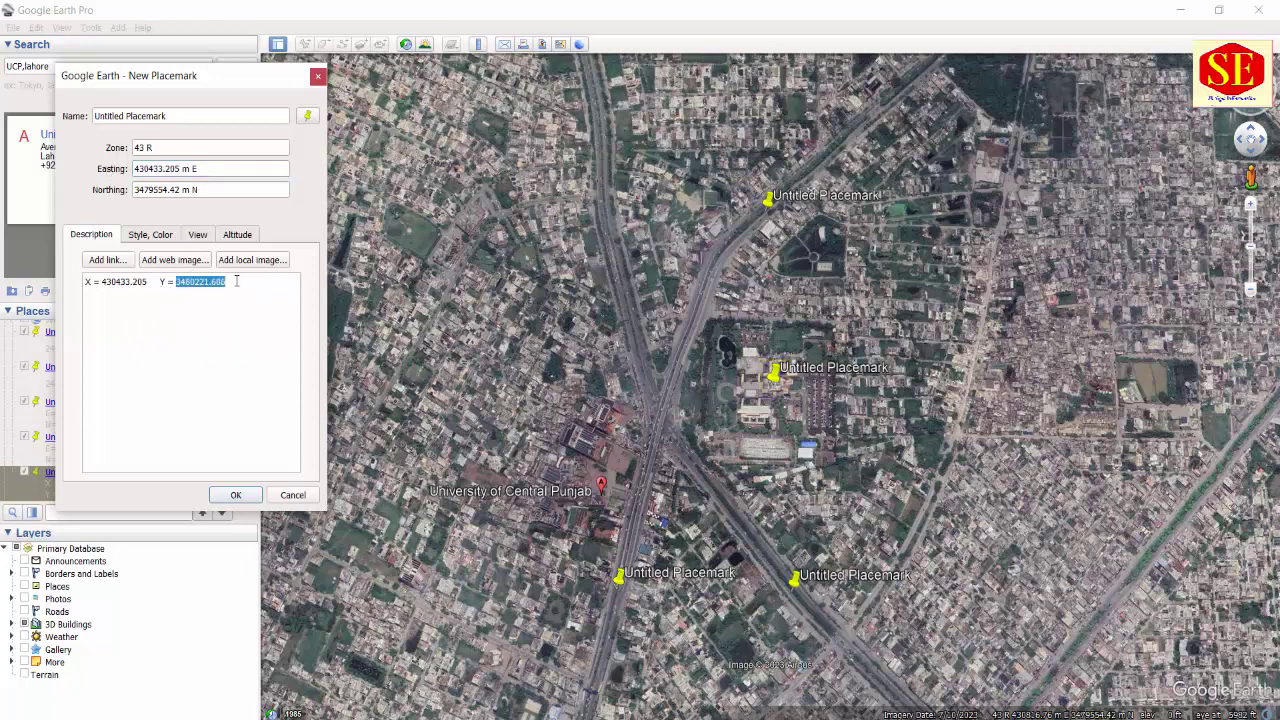
pyautogui.rightClick(216, 281)
pyautogui.click(278, 333)
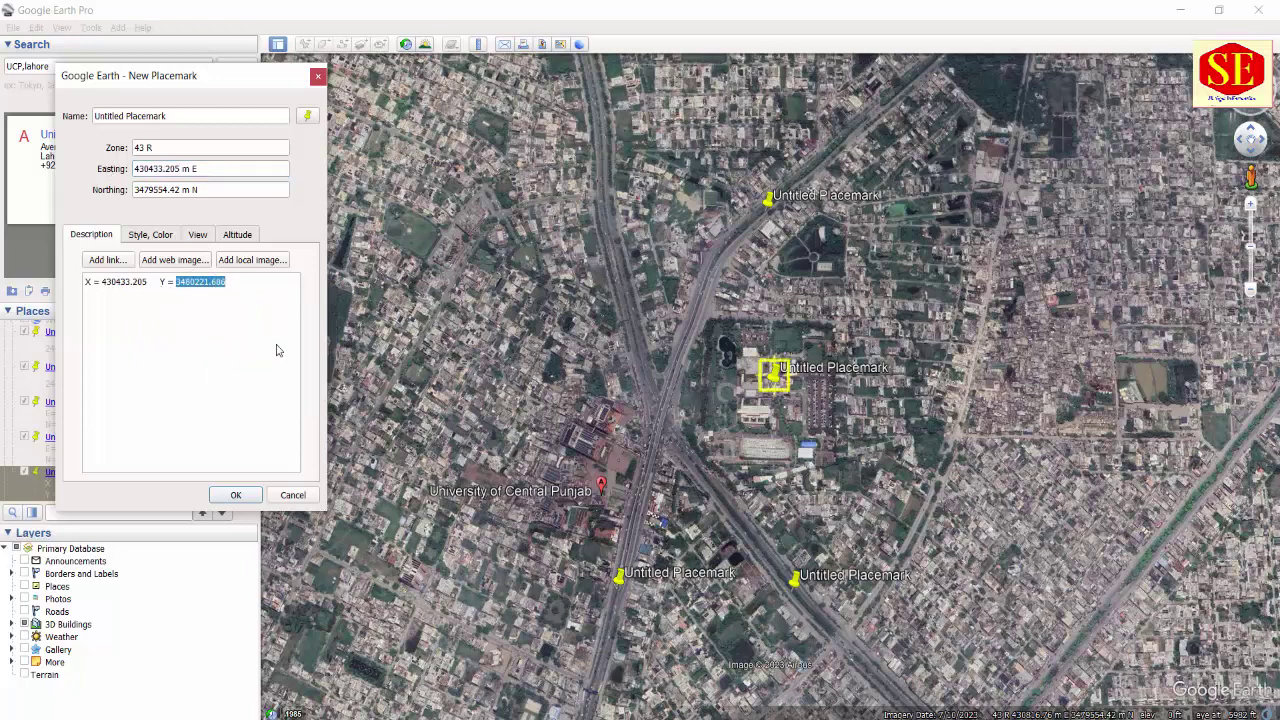
pyautogui.click(179, 190)
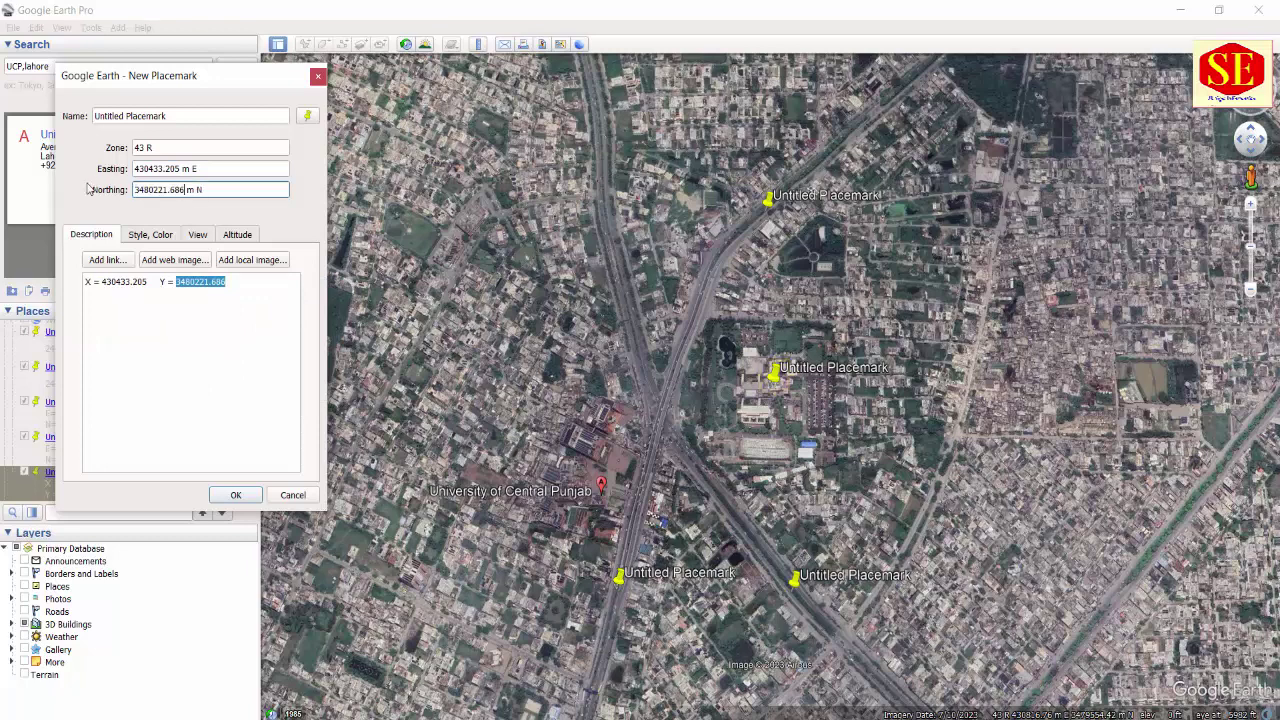
pyautogui.click(236, 495)
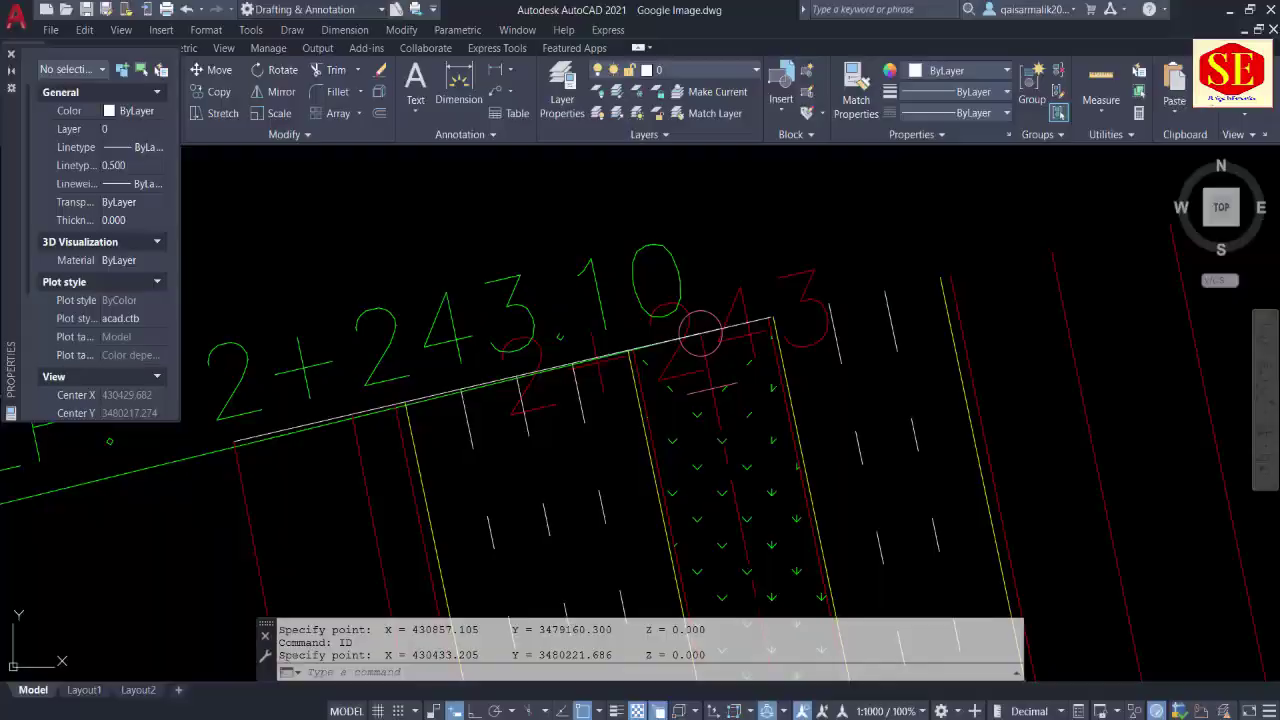
# - Pan and zoom until the four placemarks by University of Central Punjab are centred
pyautogui.scroll(-10, 700, 329)
pyautogui.scroll(2, 790, 470)
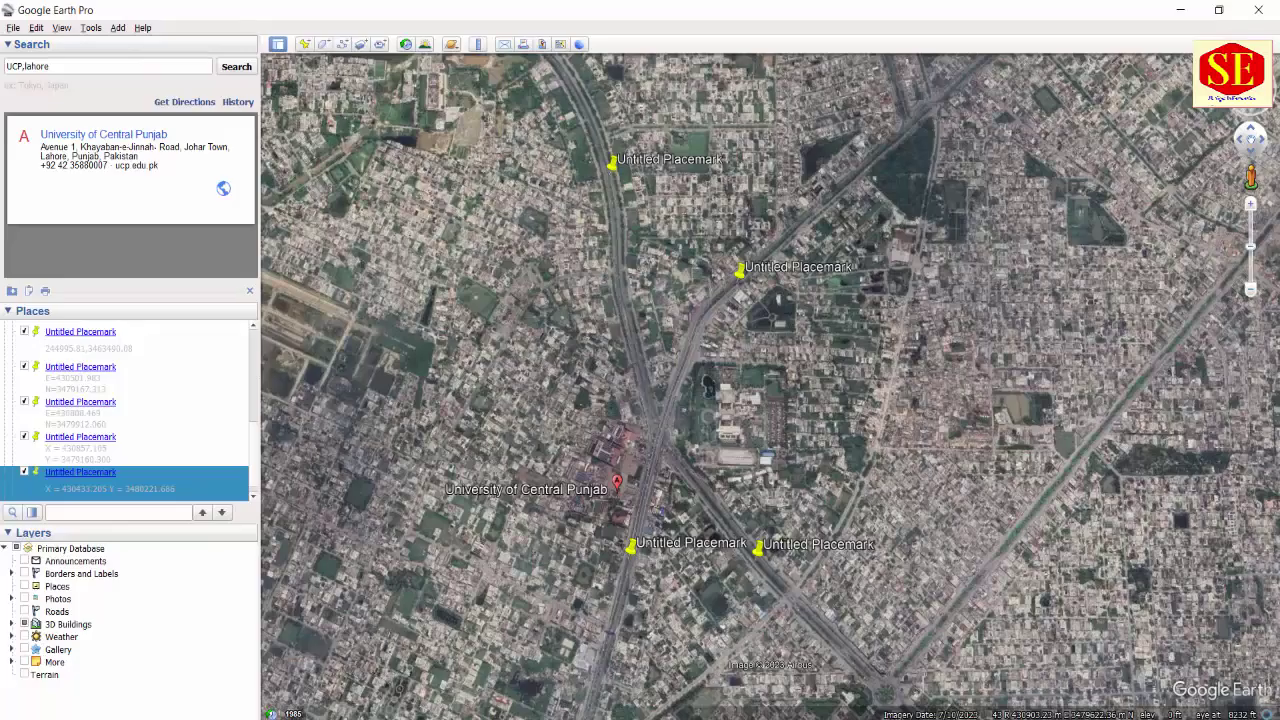
pyautogui.moveTo(655, 211); pyautogui.dragTo(637, 273)
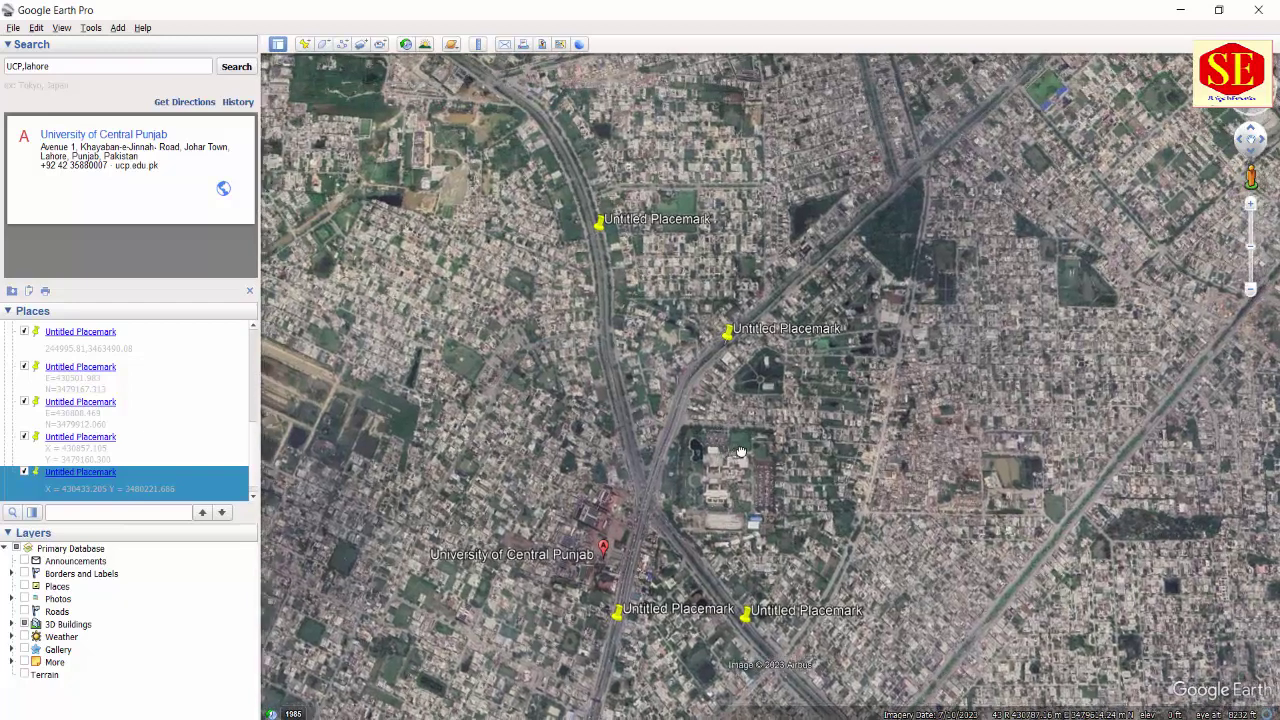
pyautogui.moveTo(719, 423); pyautogui.dragTo(766, 443)
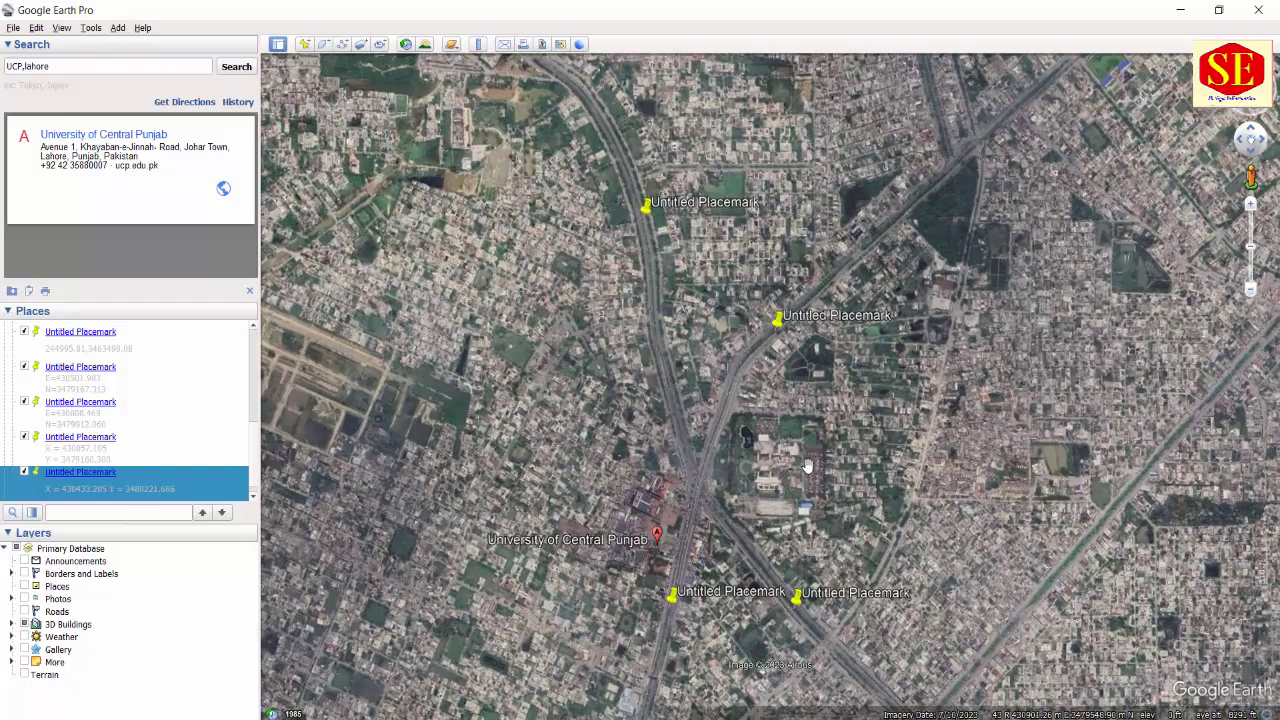
pyautogui.scroll(2, 788, 482)
pyautogui.moveTo(798, 379); pyautogui.dragTo(791, 411)
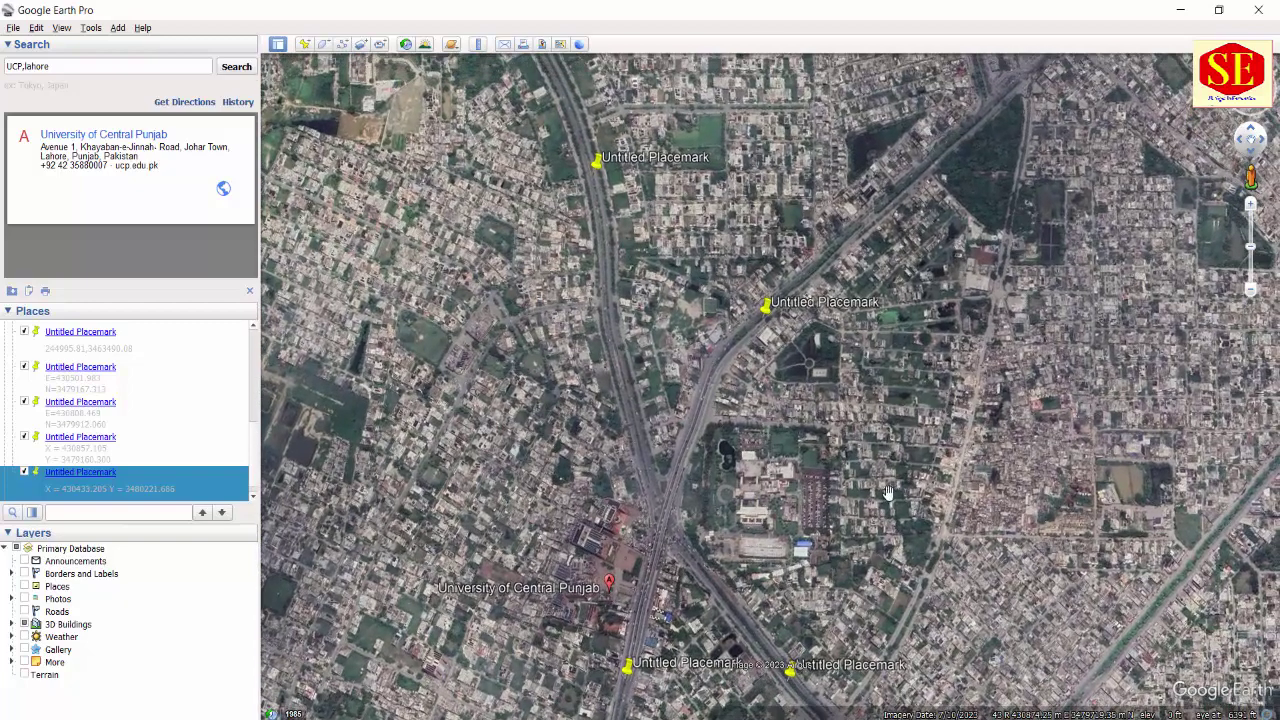
pyautogui.moveTo(887, 494); pyautogui.dragTo(857, 498)
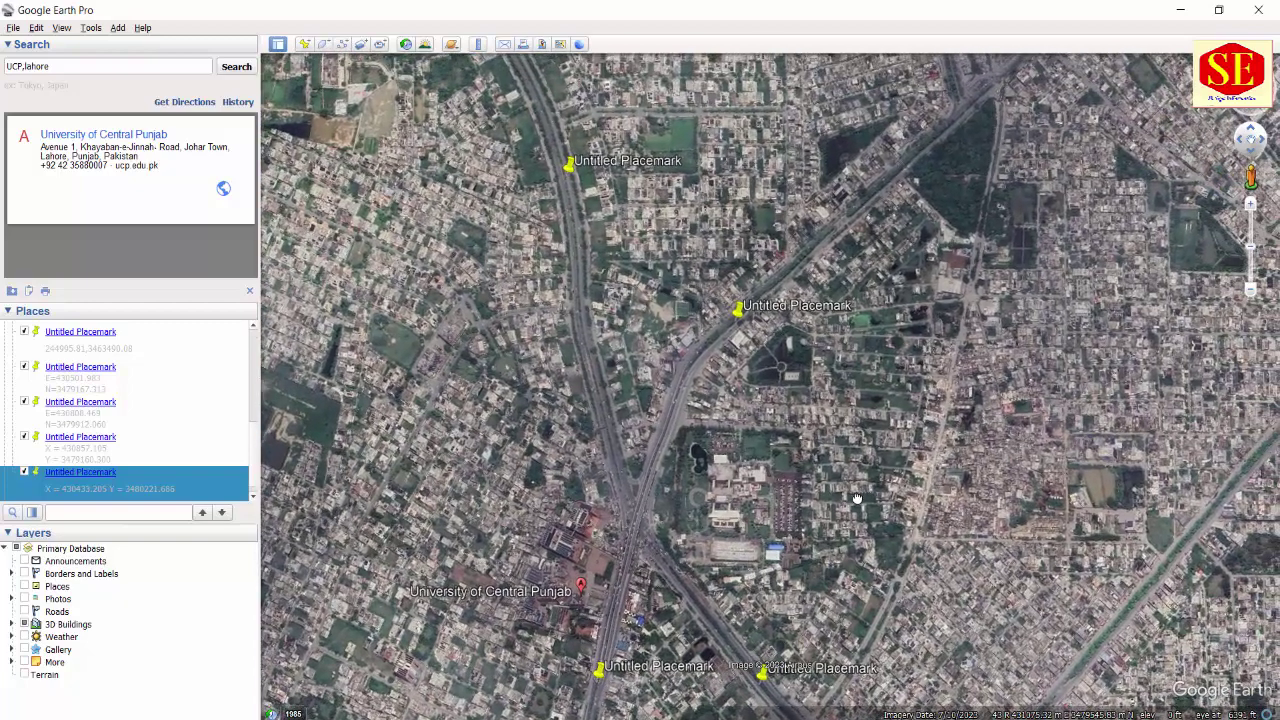
pyautogui.moveTo(602, 345); pyautogui.dragTo(624, 349)
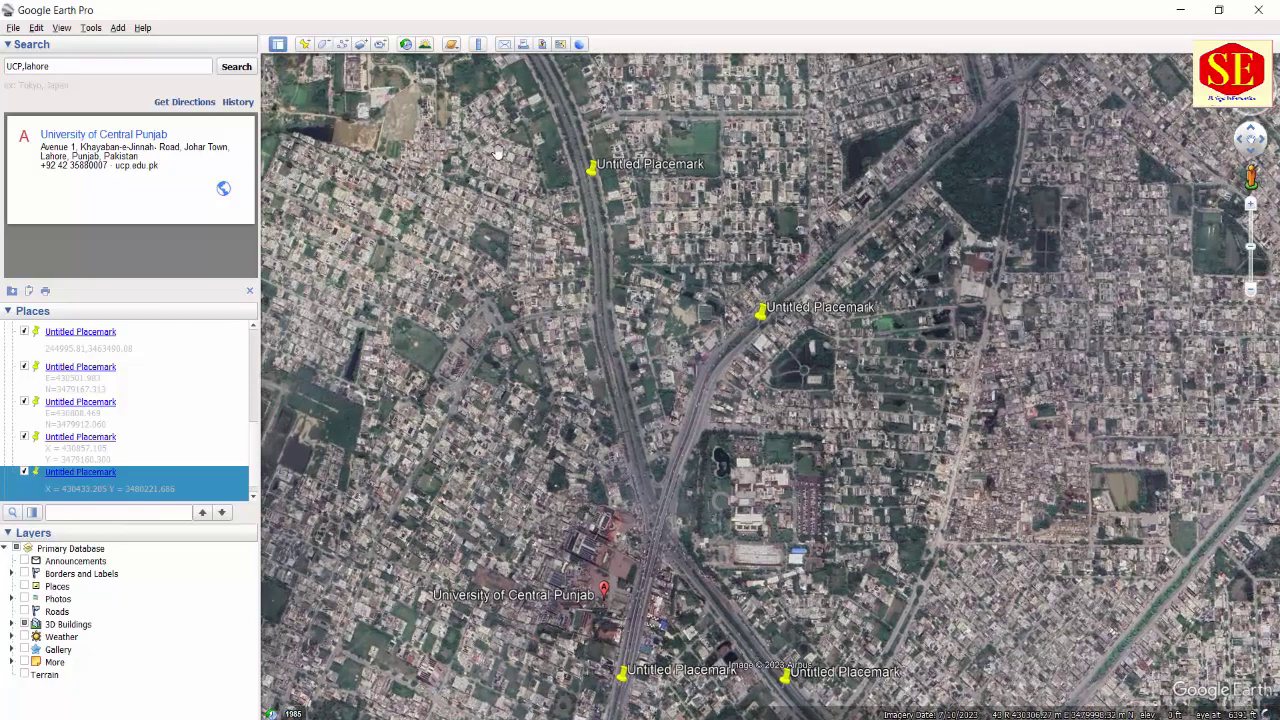
pyautogui.moveTo(674, 480); pyautogui.dragTo(727, 425)
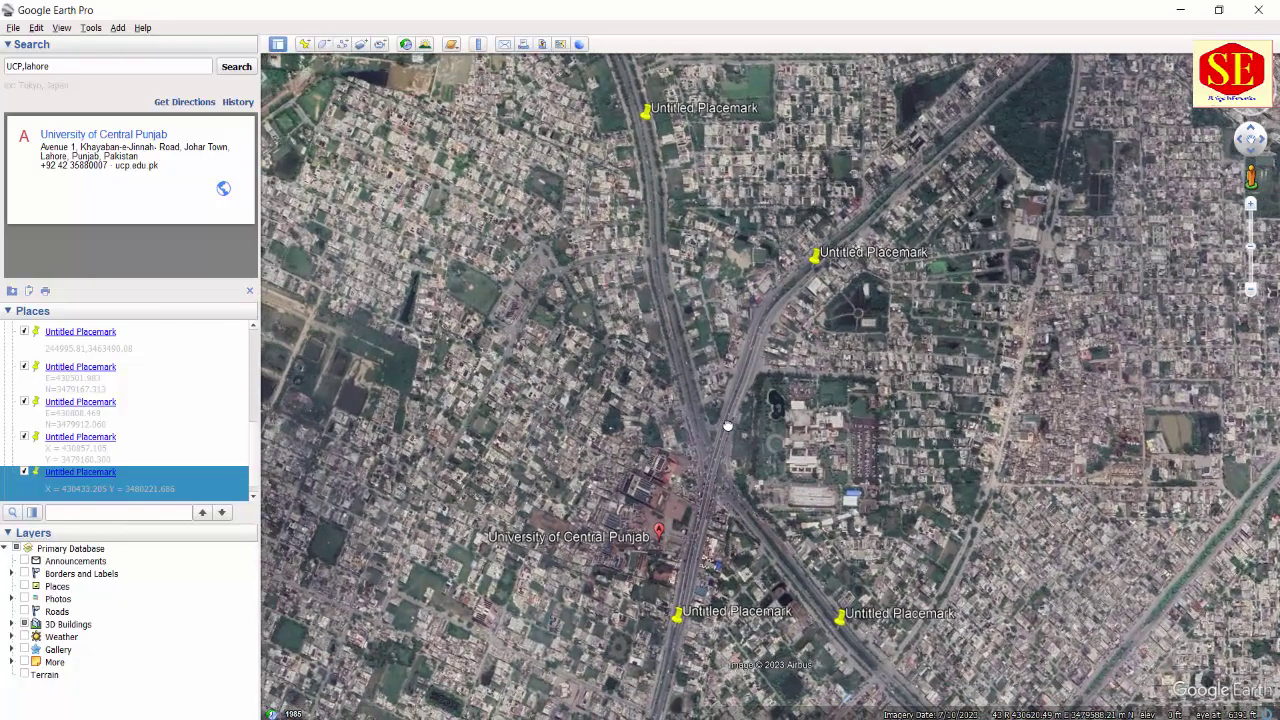
pyautogui.moveTo(882, 410); pyautogui.dragTo(870, 445)
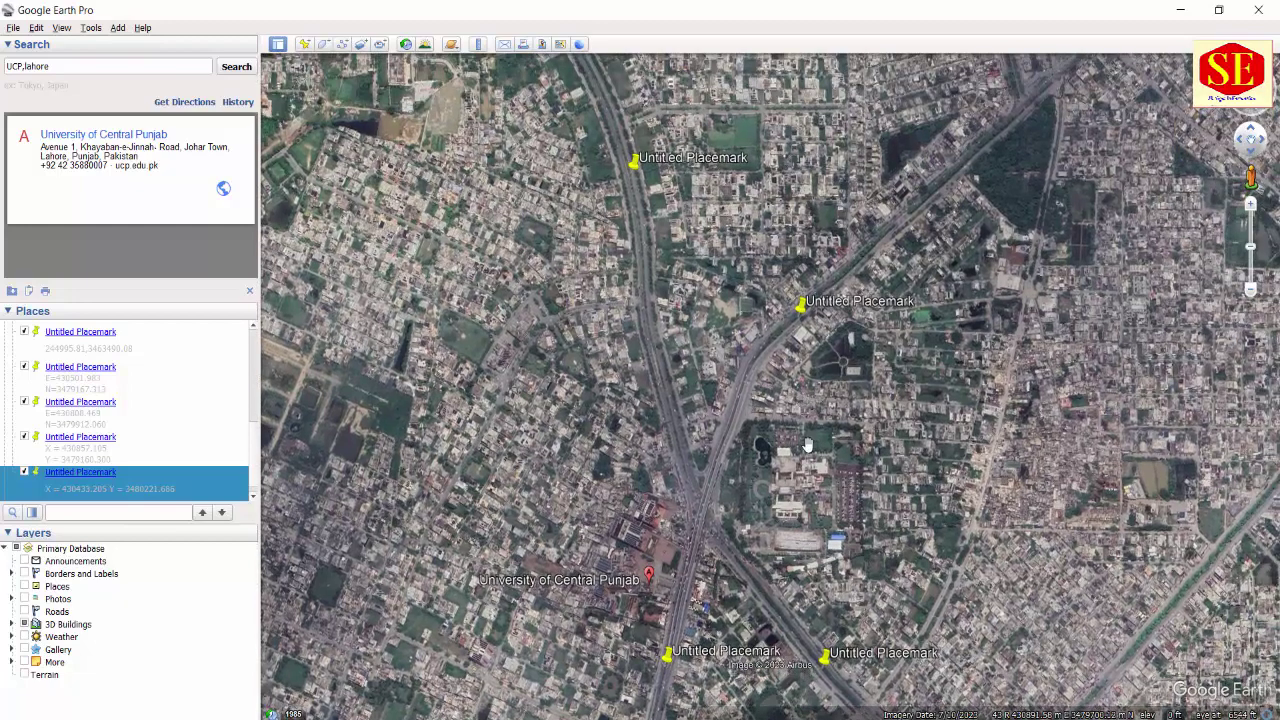
# - Start a Save Image export of the map at Maximum (8192x4955) resolution
pyautogui.click(13, 28)
pyautogui.moveTo(32, 61)
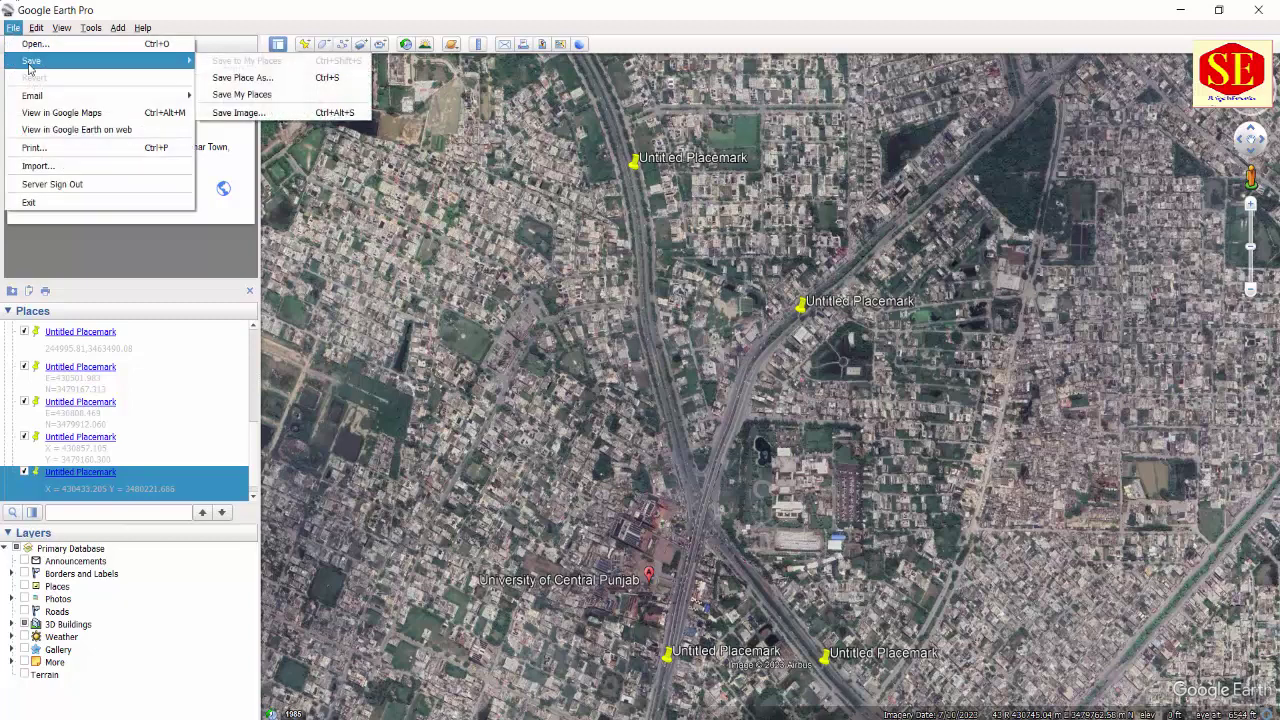
pyautogui.click(259, 115)
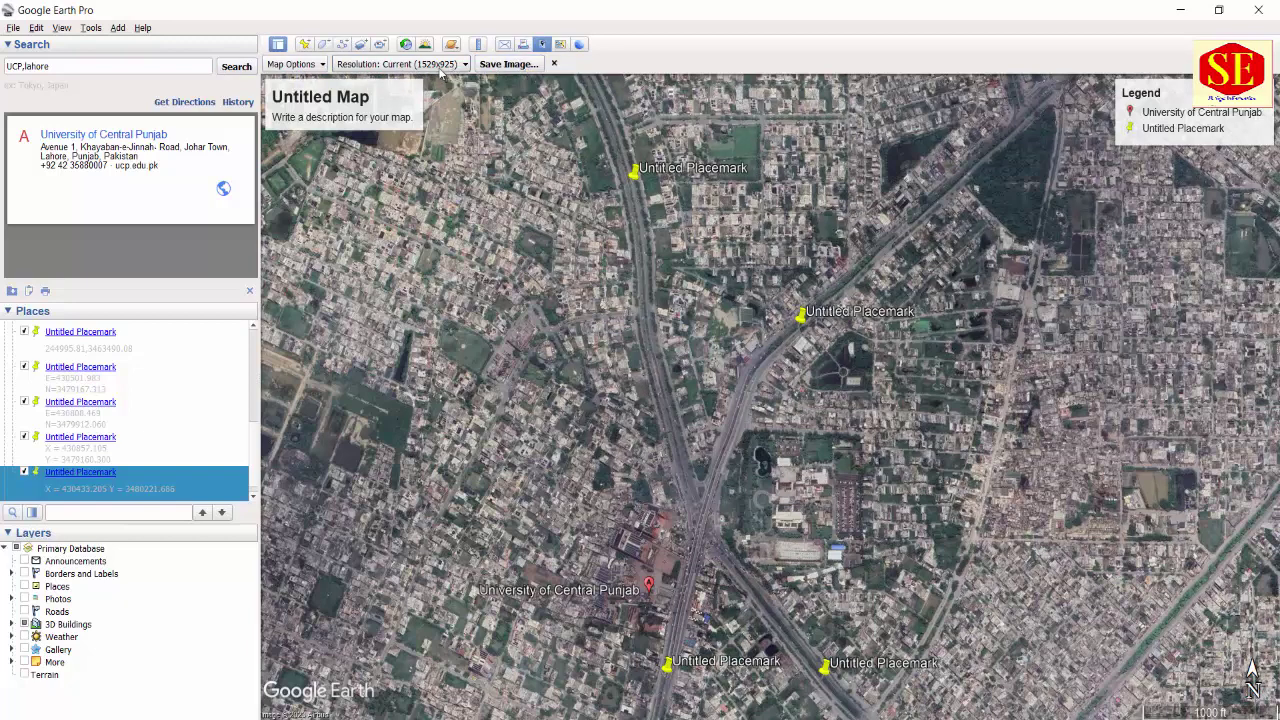
pyautogui.click(440, 66)
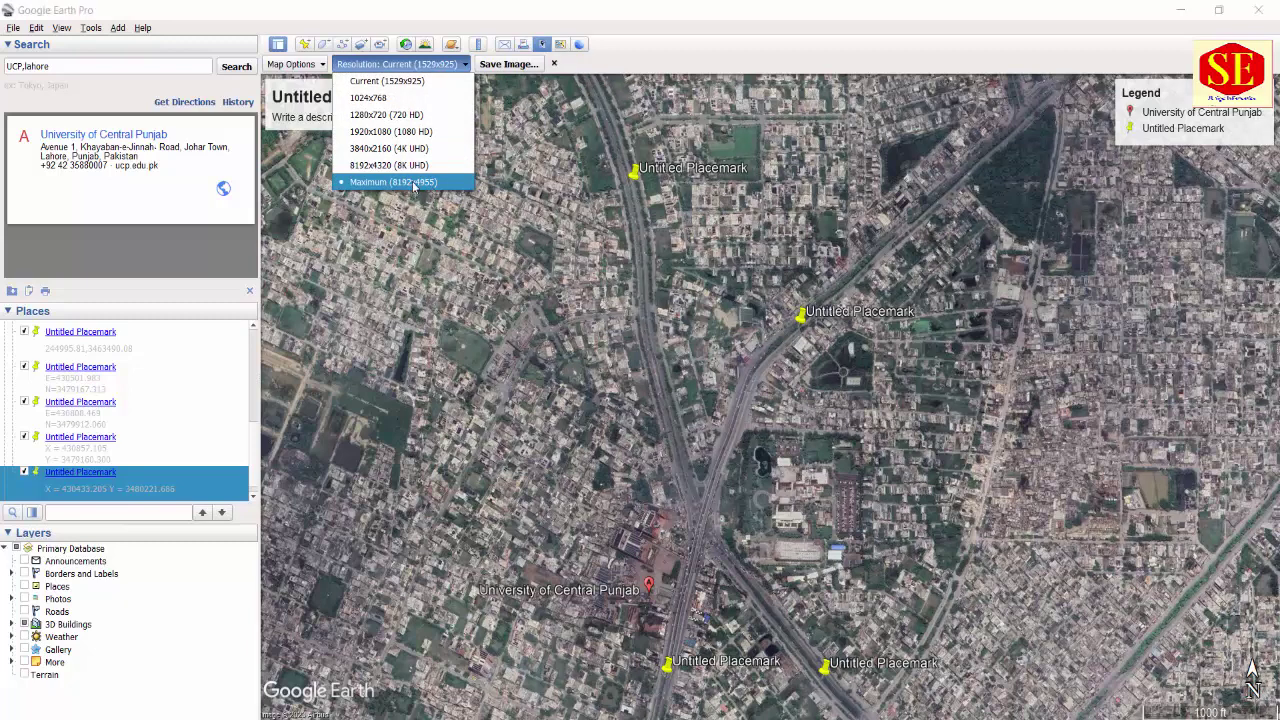
pyautogui.click(414, 183)
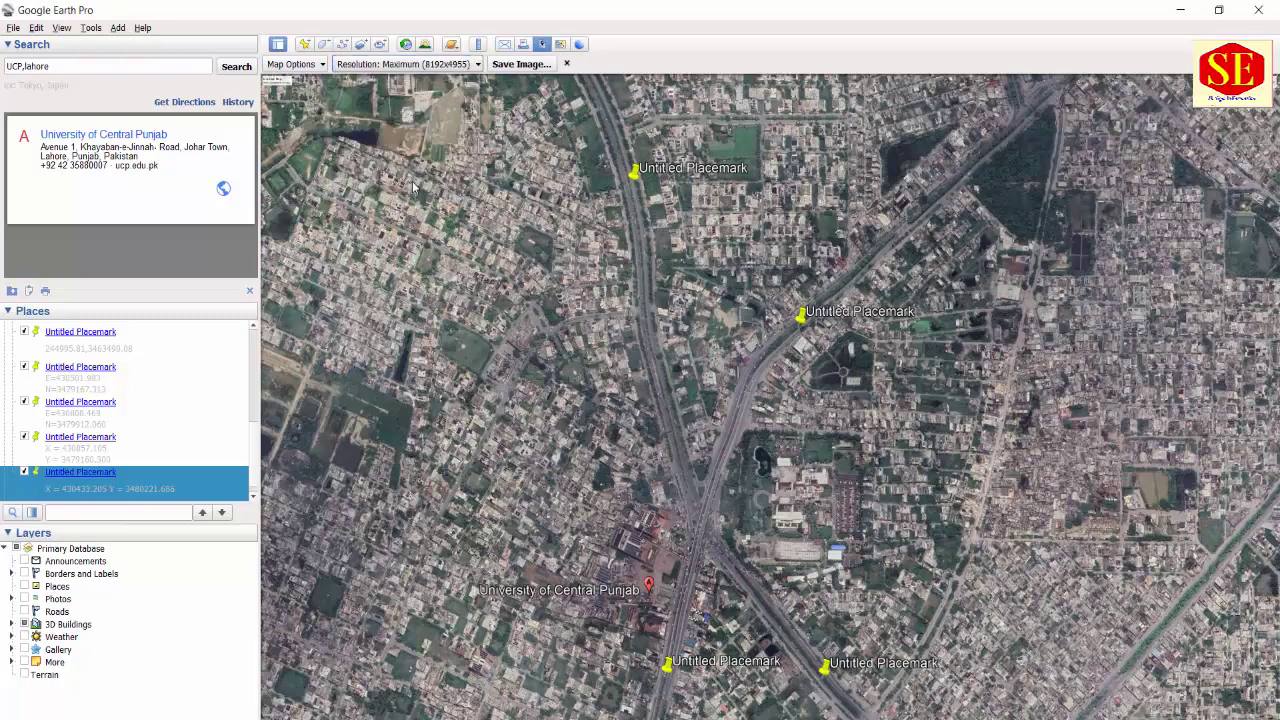
pyautogui.click(514, 66)
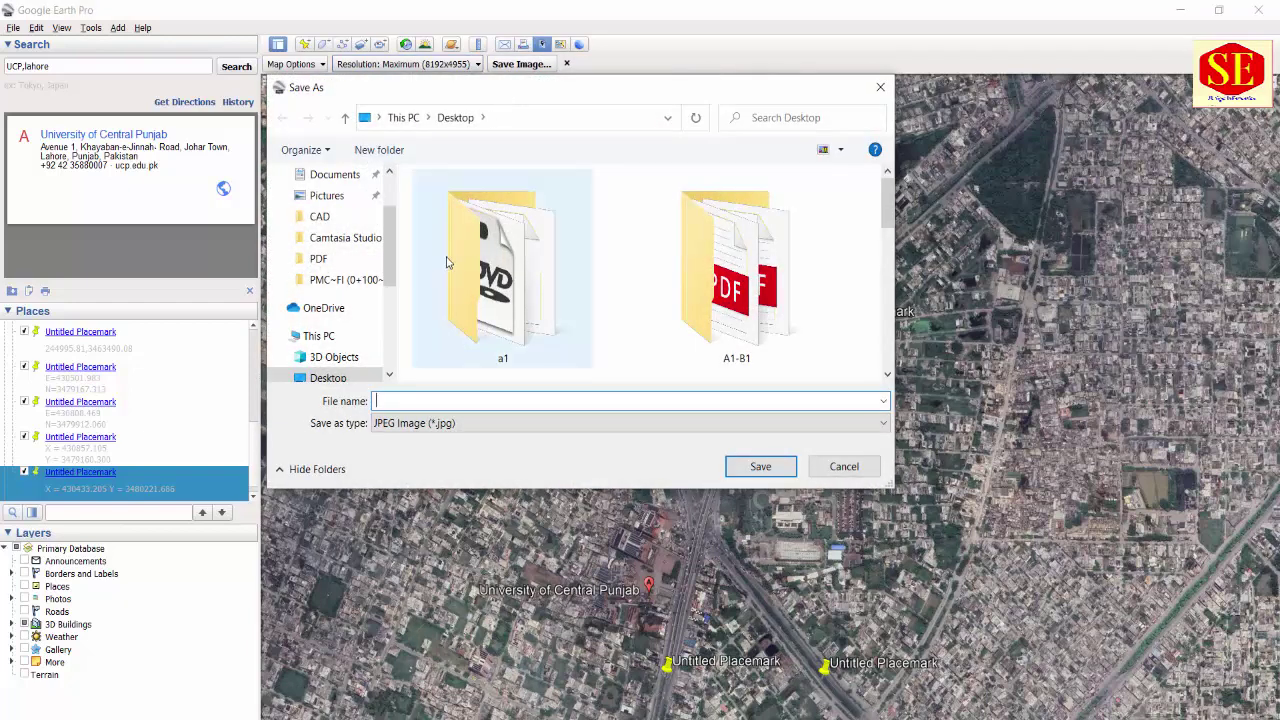
# - Save the map as JPEG file 1.jpg in the Google Image folder on New Volume (E:)
pyautogui.scroll(-1, 345, 238)
pyautogui.scroll(-1, 346, 240)
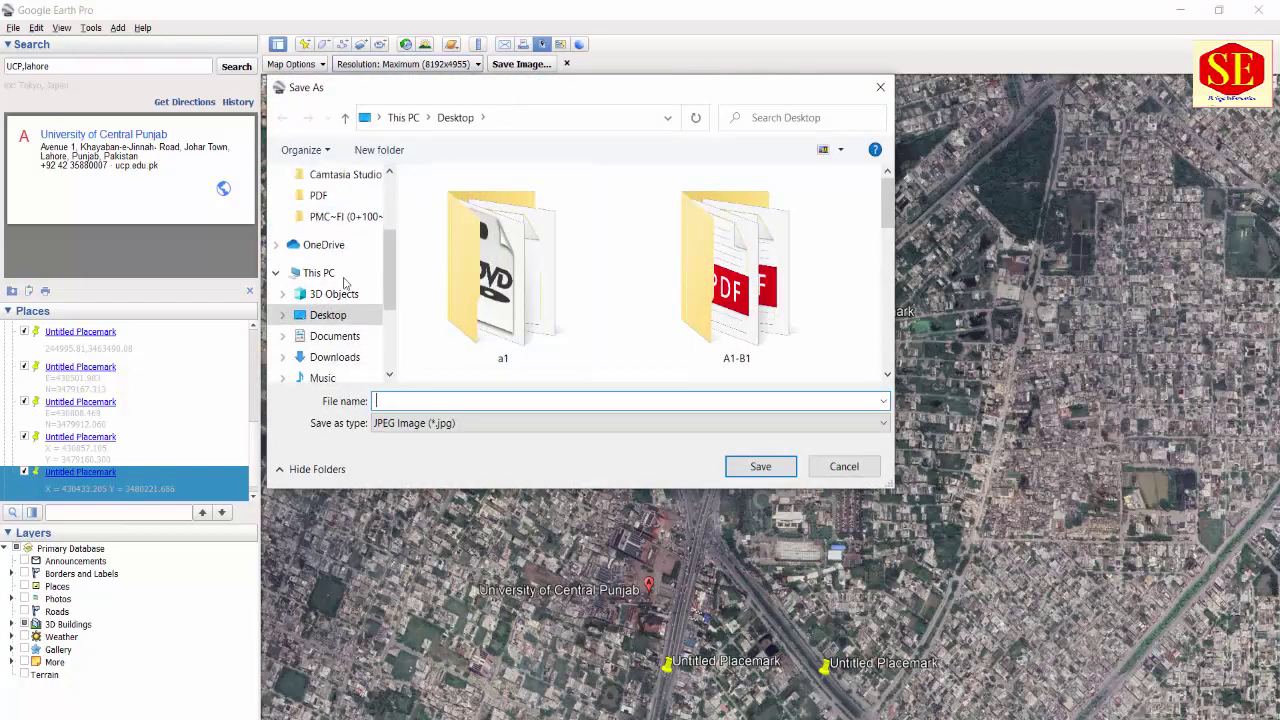
pyautogui.scroll(-3, 347, 286)
pyautogui.click(350, 345)
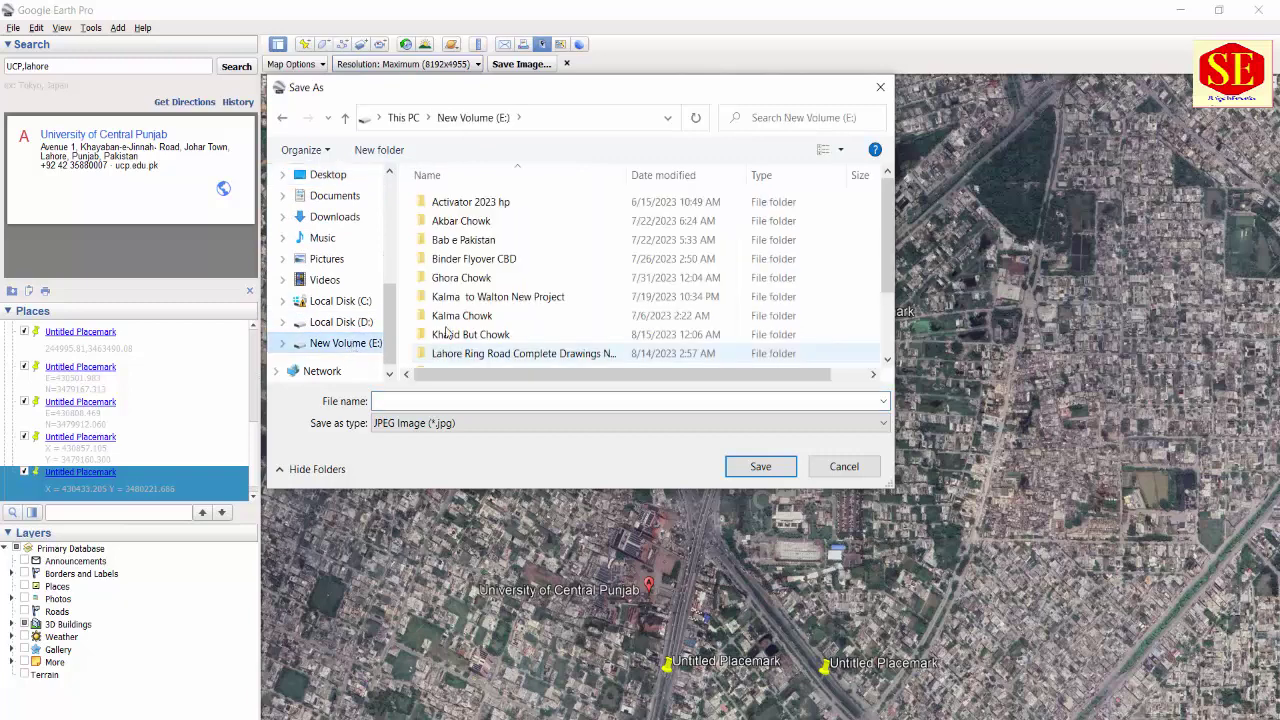
pyautogui.scroll(-2, 457, 330)
pyautogui.doubleClick(455, 320)
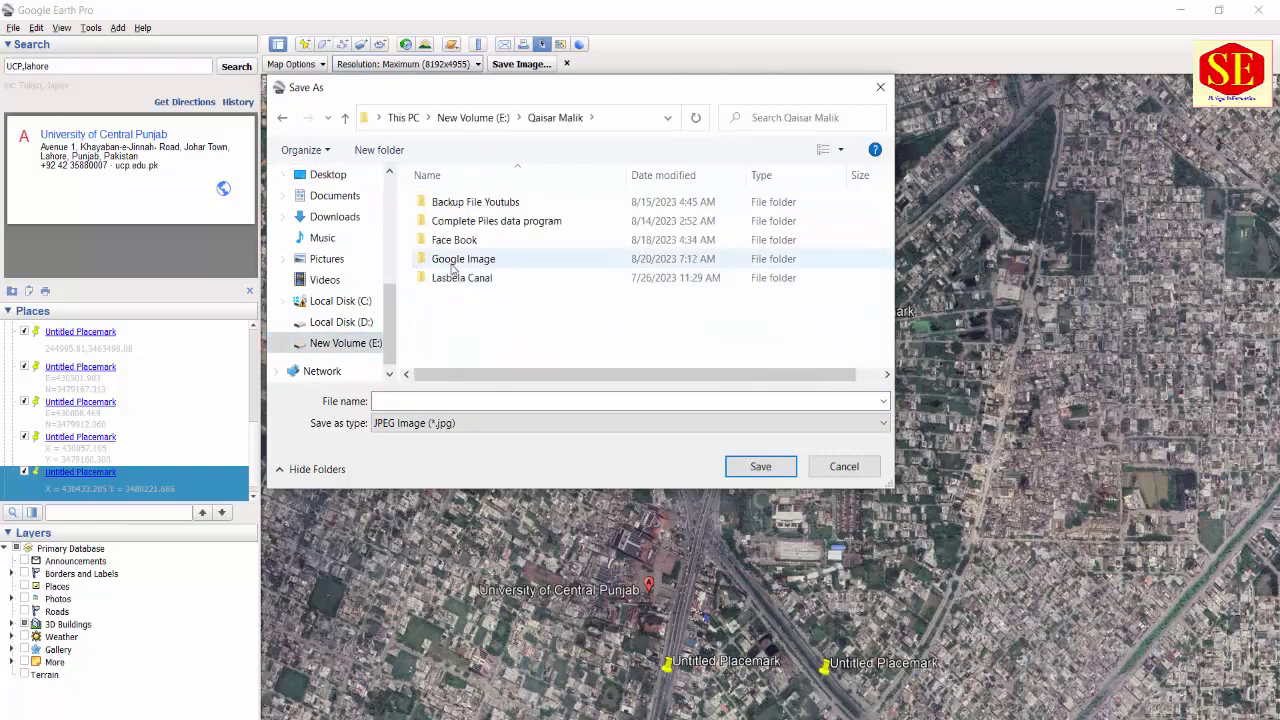
pyautogui.doubleClick(455, 262)
pyautogui.click(376, 400)
pyautogui.write('1')
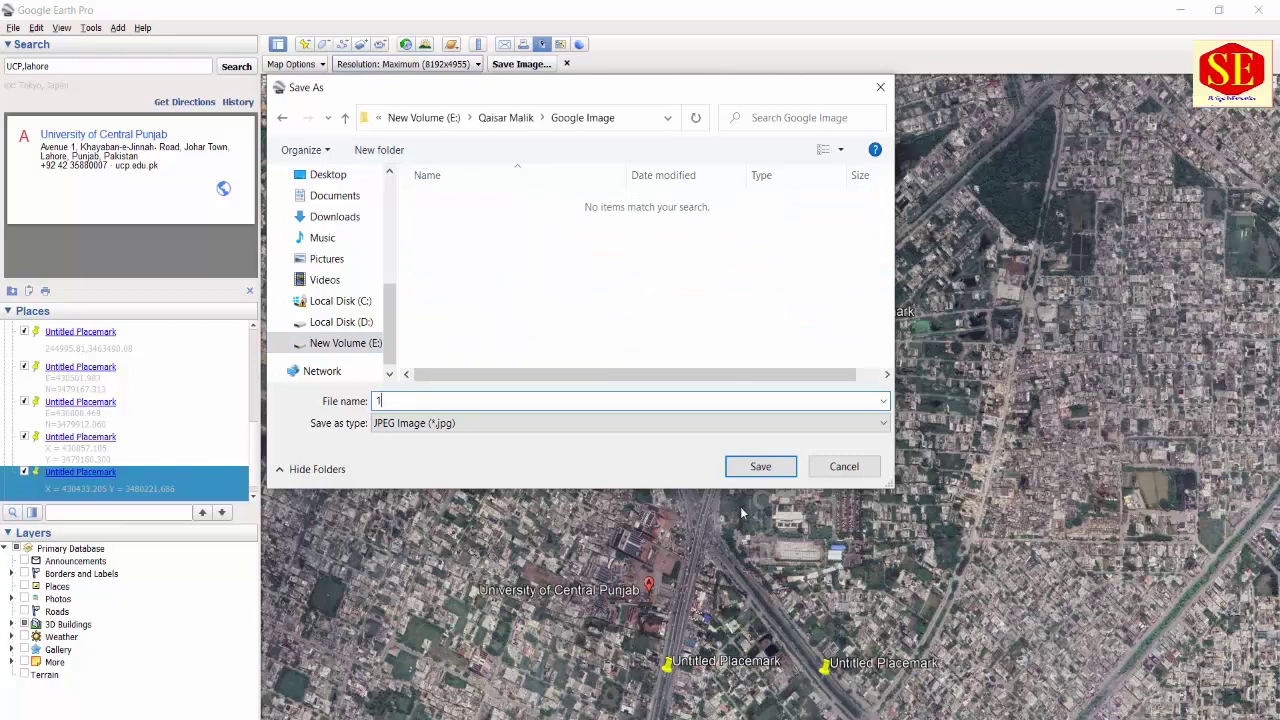
pyautogui.press('Tab')
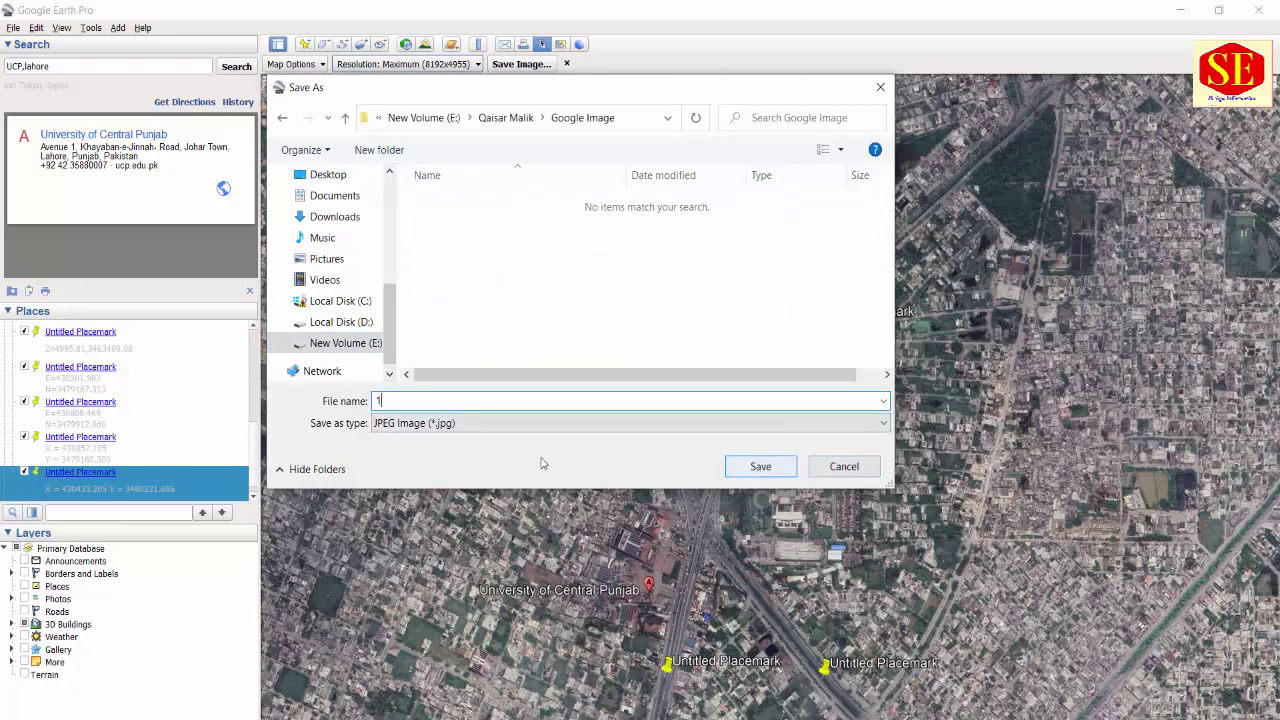
pyautogui.click(512, 427)
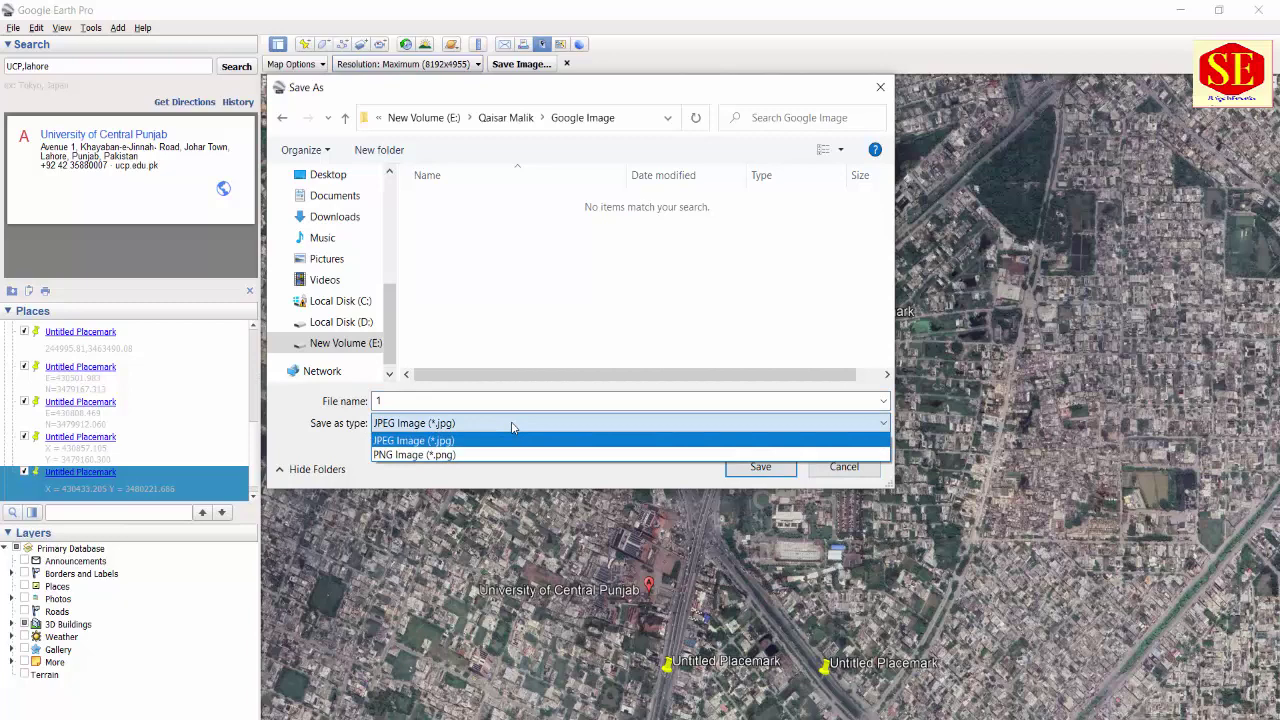
pyautogui.click(512, 427)
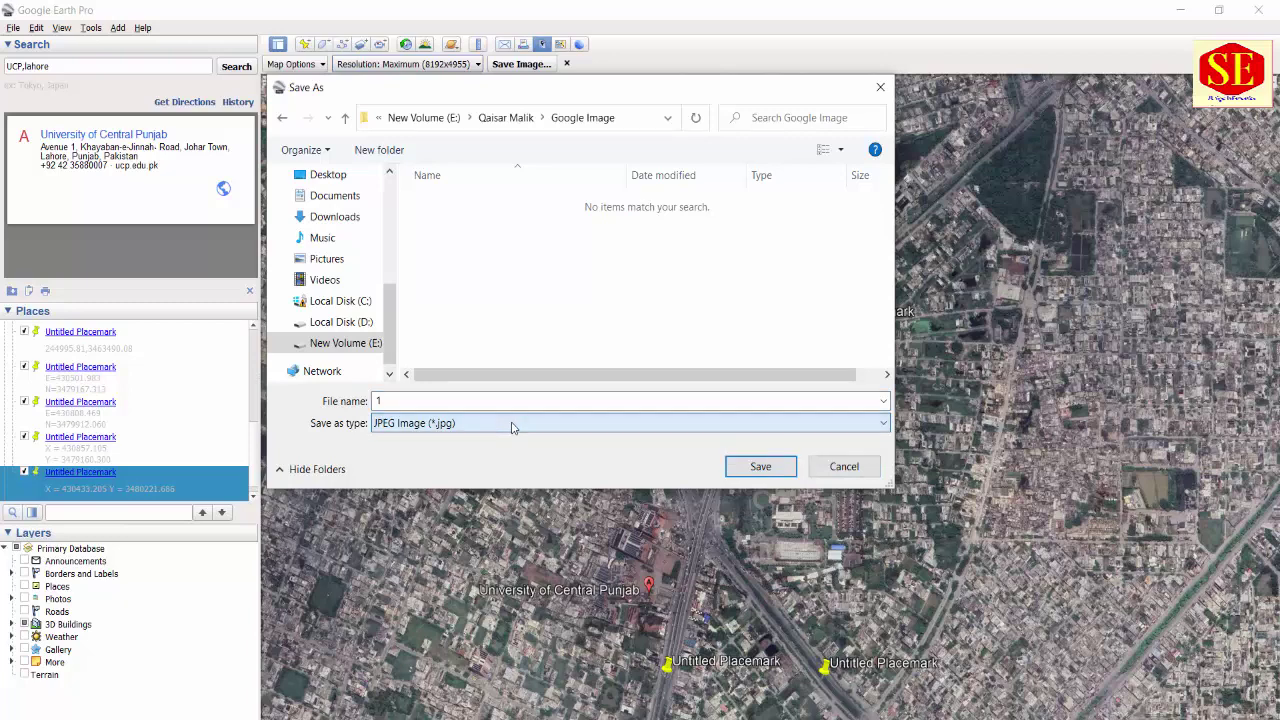
pyautogui.click(745, 470)
pyautogui.click(745, 470)
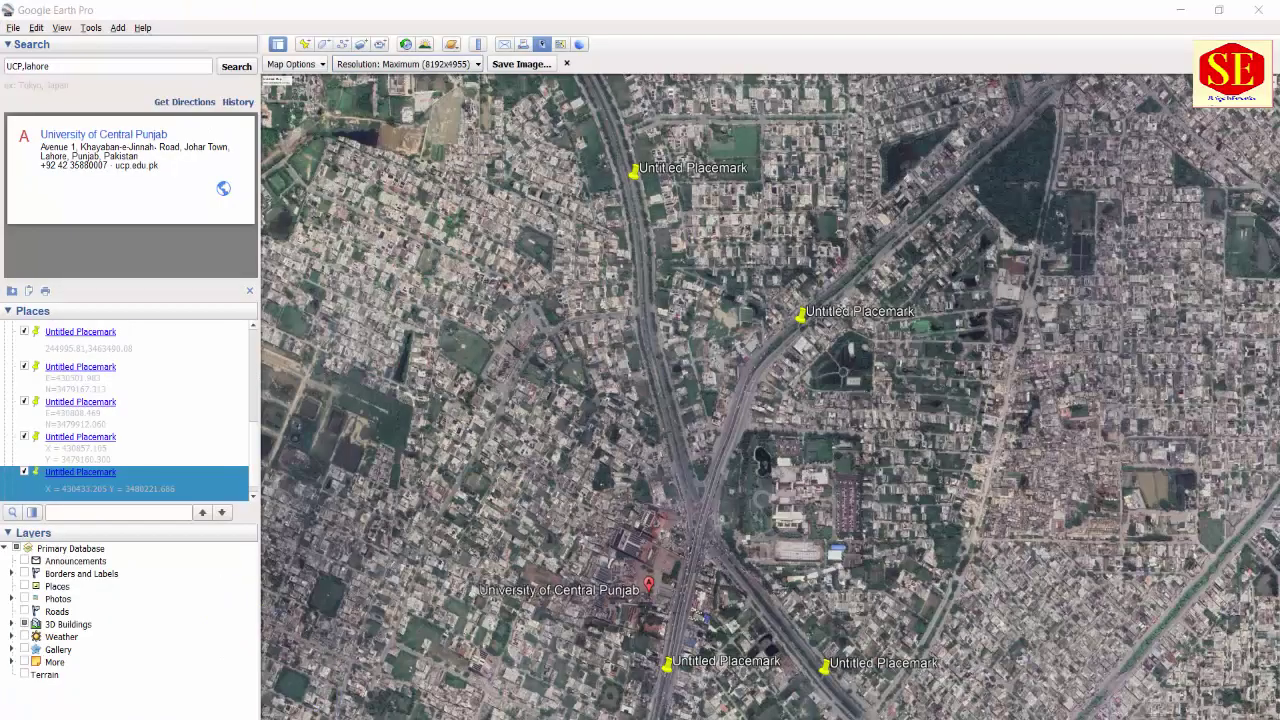
# - Open 1.jpg in Photos and zoom in and out to inspect the four placemarks
pyautogui.click(251, 664)
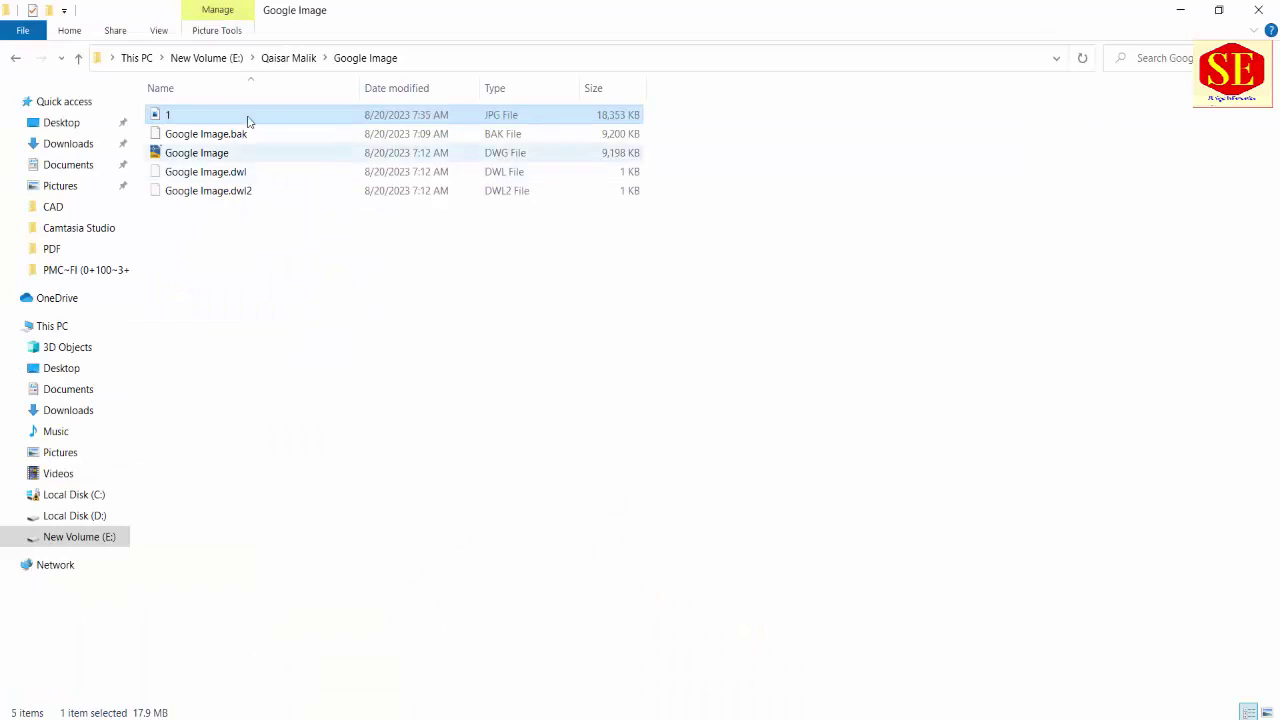
pyautogui.doubleClick(174, 116)
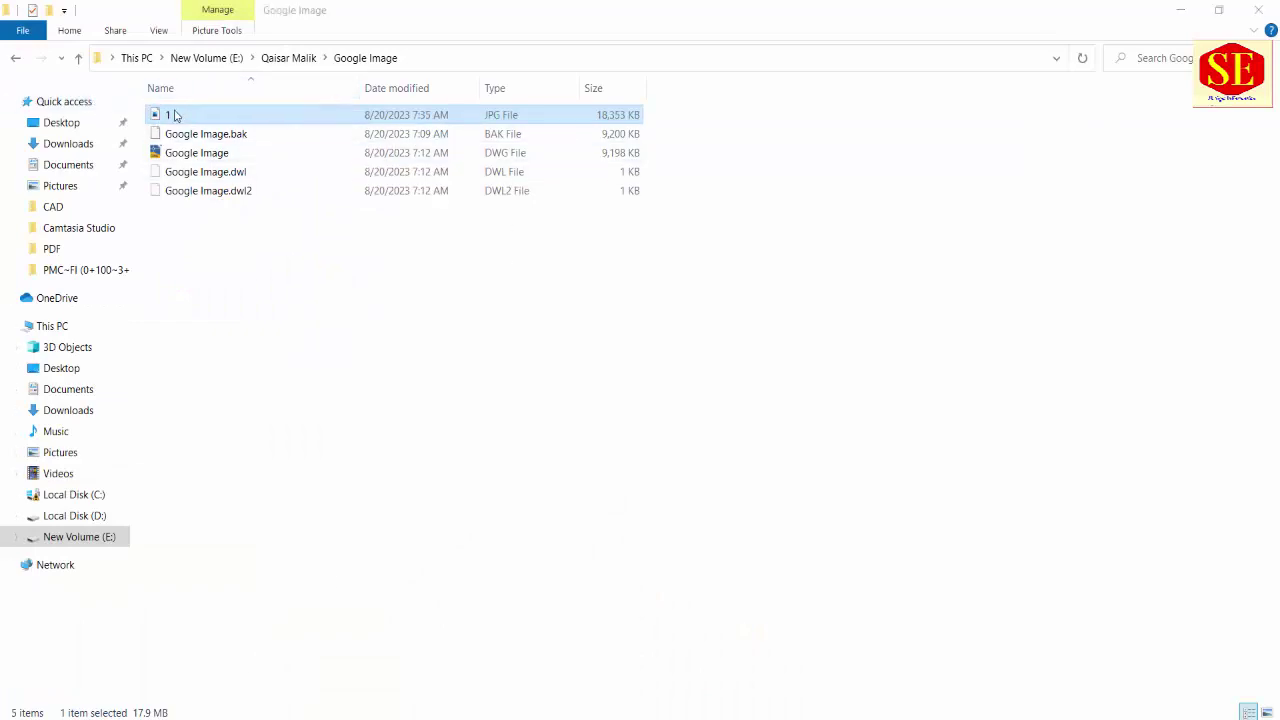
pyautogui.scroll(2, 590, 318)
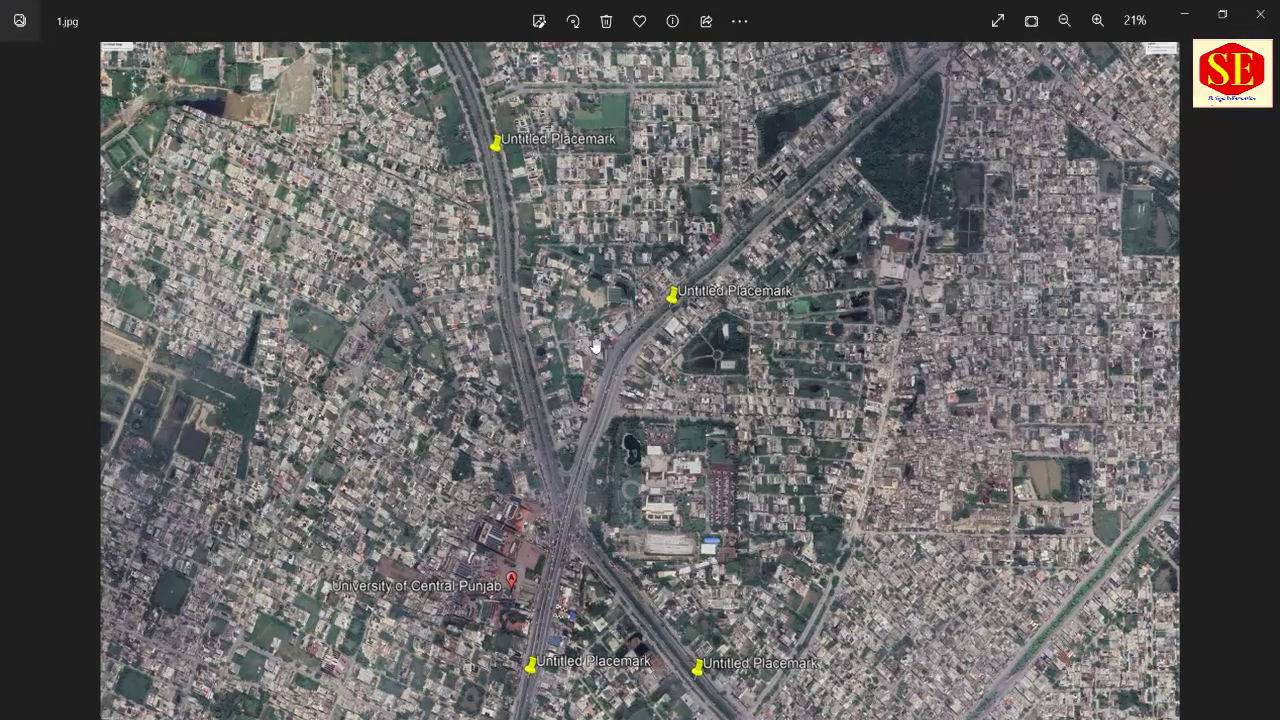
pyautogui.scroll(2, 590, 318)
pyautogui.scroll(2, 570, 290)
pyautogui.scroll(2, 545, 252)
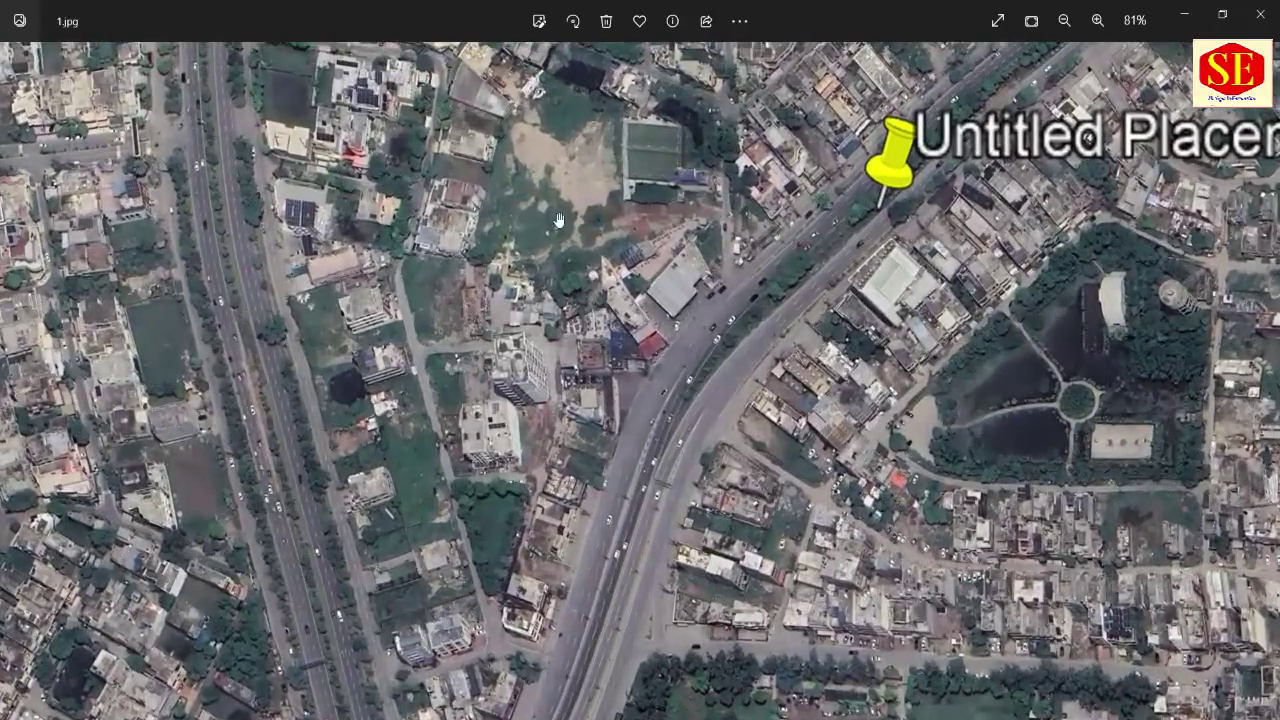
pyautogui.scroll(-2, 537, 330)
pyautogui.scroll(-2, 537, 330)
pyautogui.scroll(-2, 537, 330)
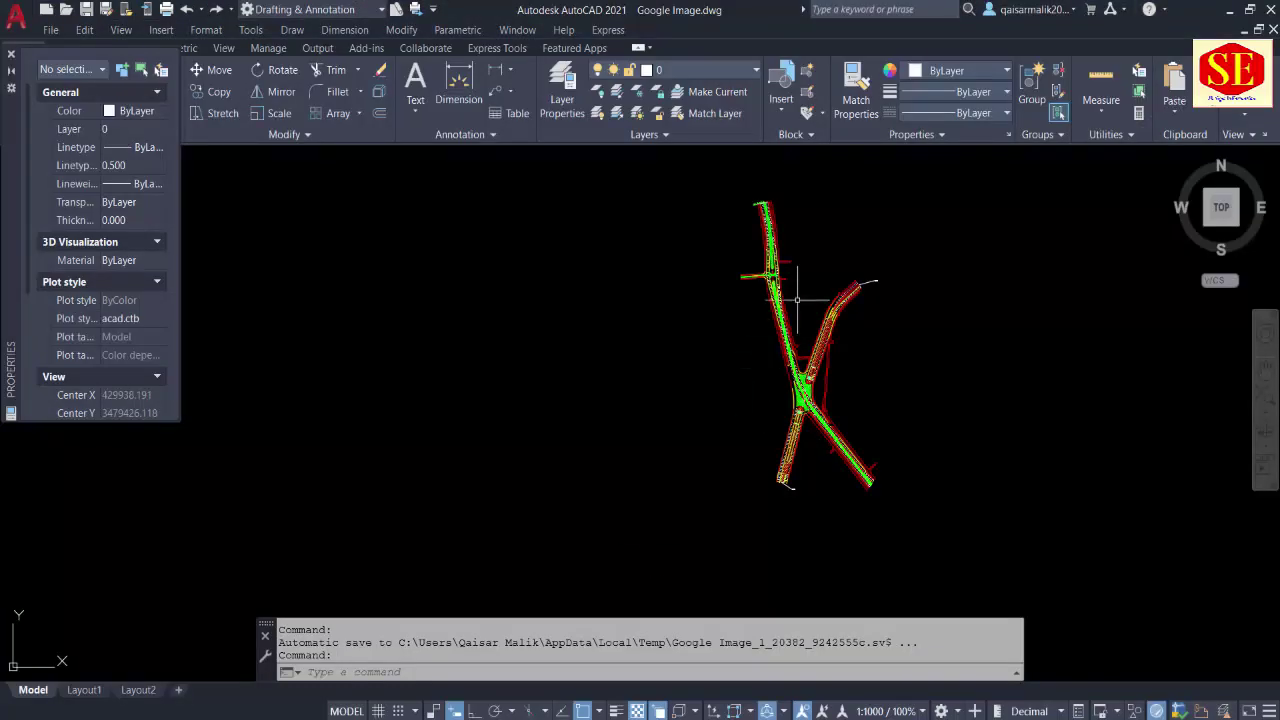
# - Close the Properties panel, turn the classic menu bar on, and open the Insert menu
pyautogui.click(11, 57)
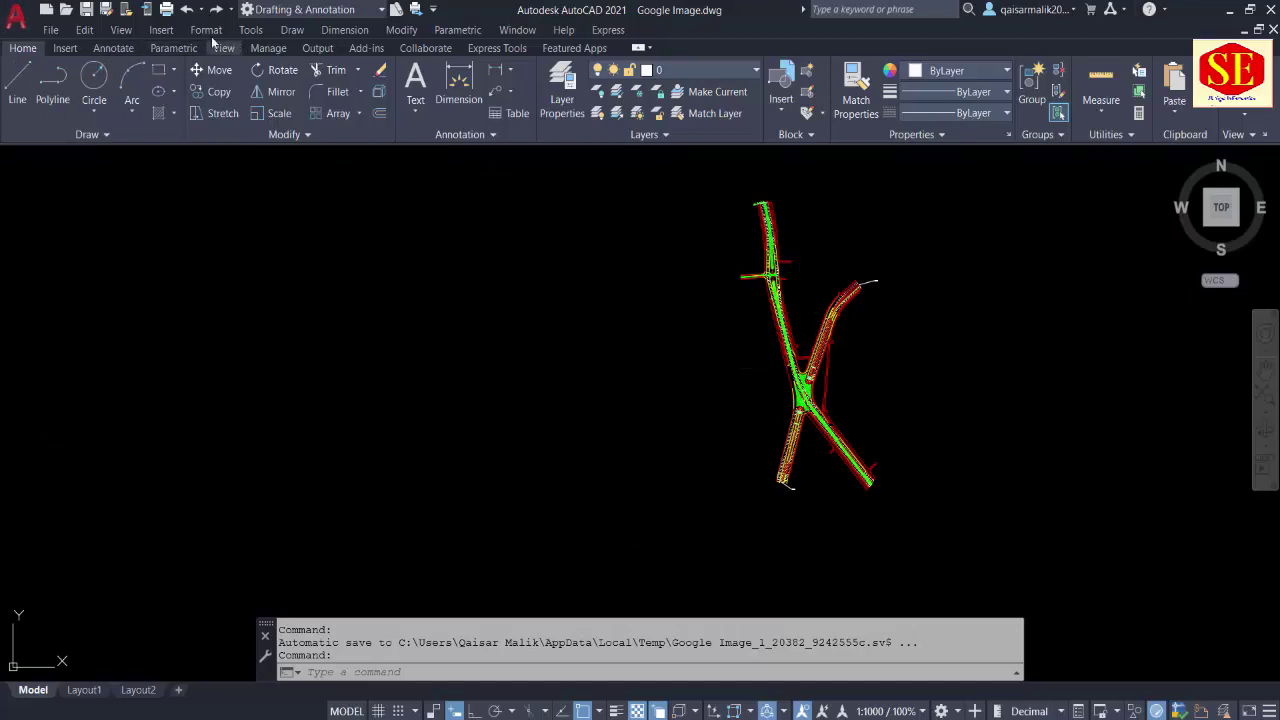
pyautogui.click(434, 10)
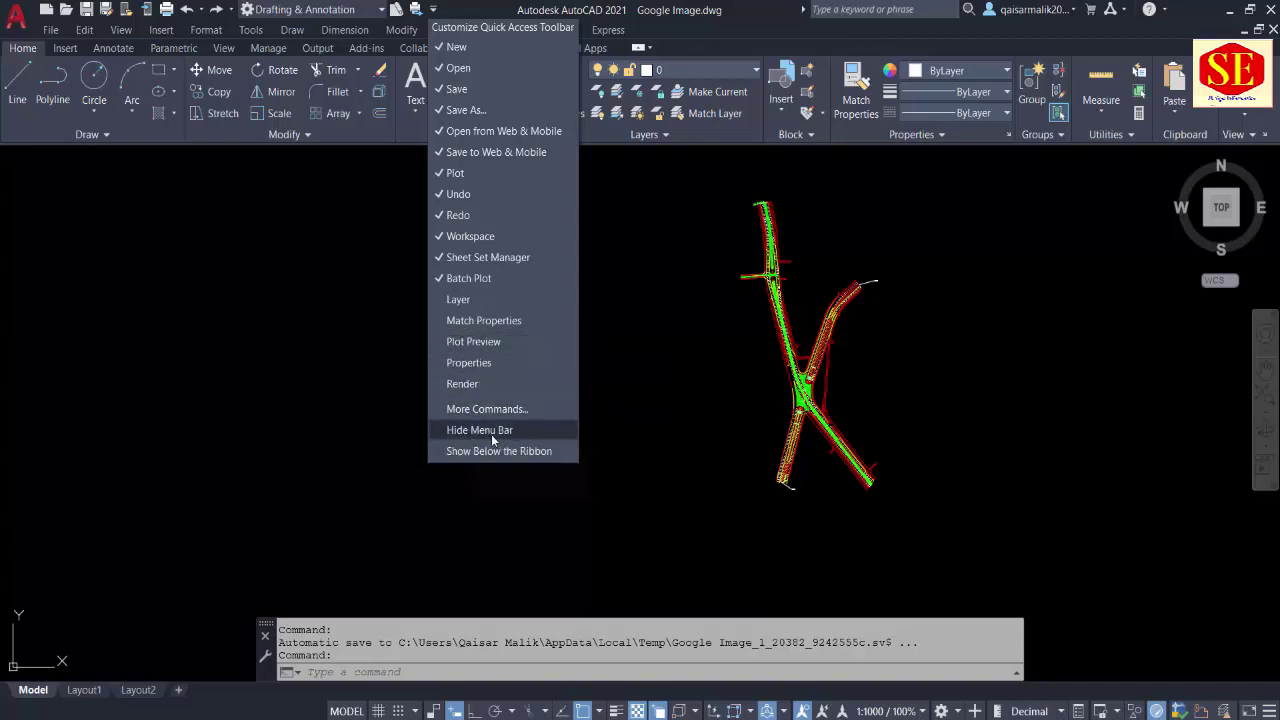
pyautogui.click(491, 432)
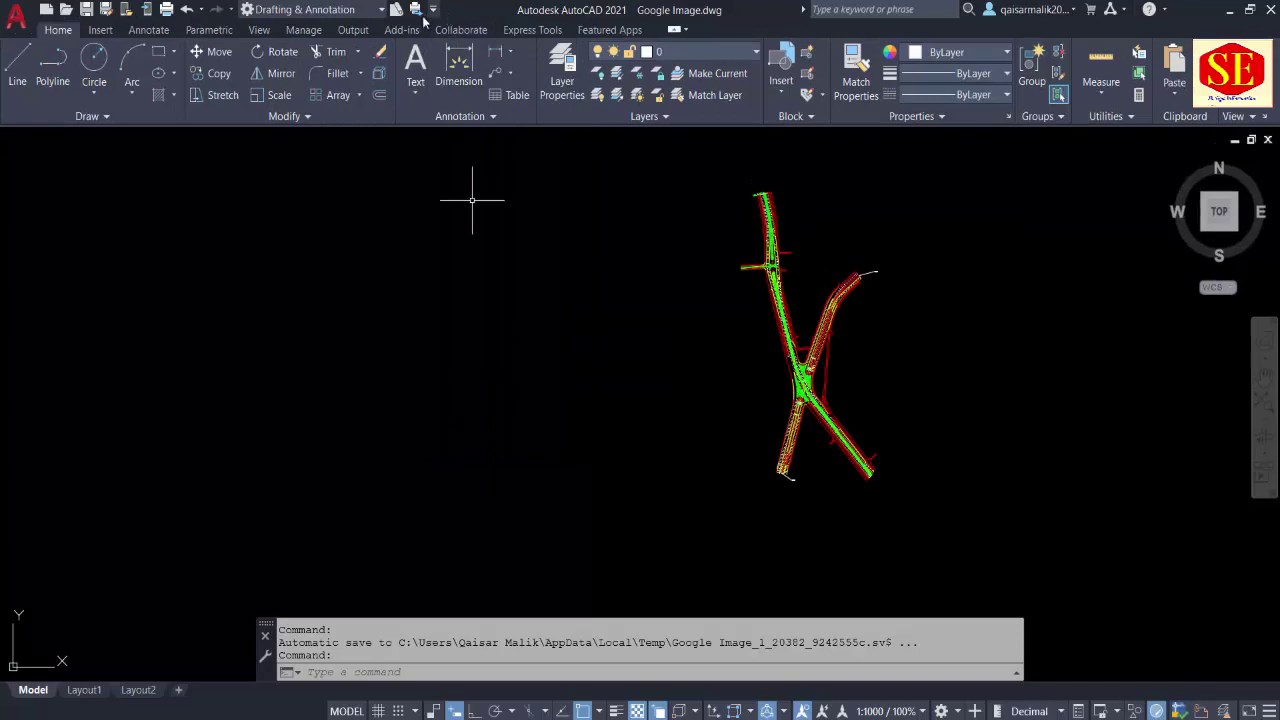
pyautogui.click(434, 9)
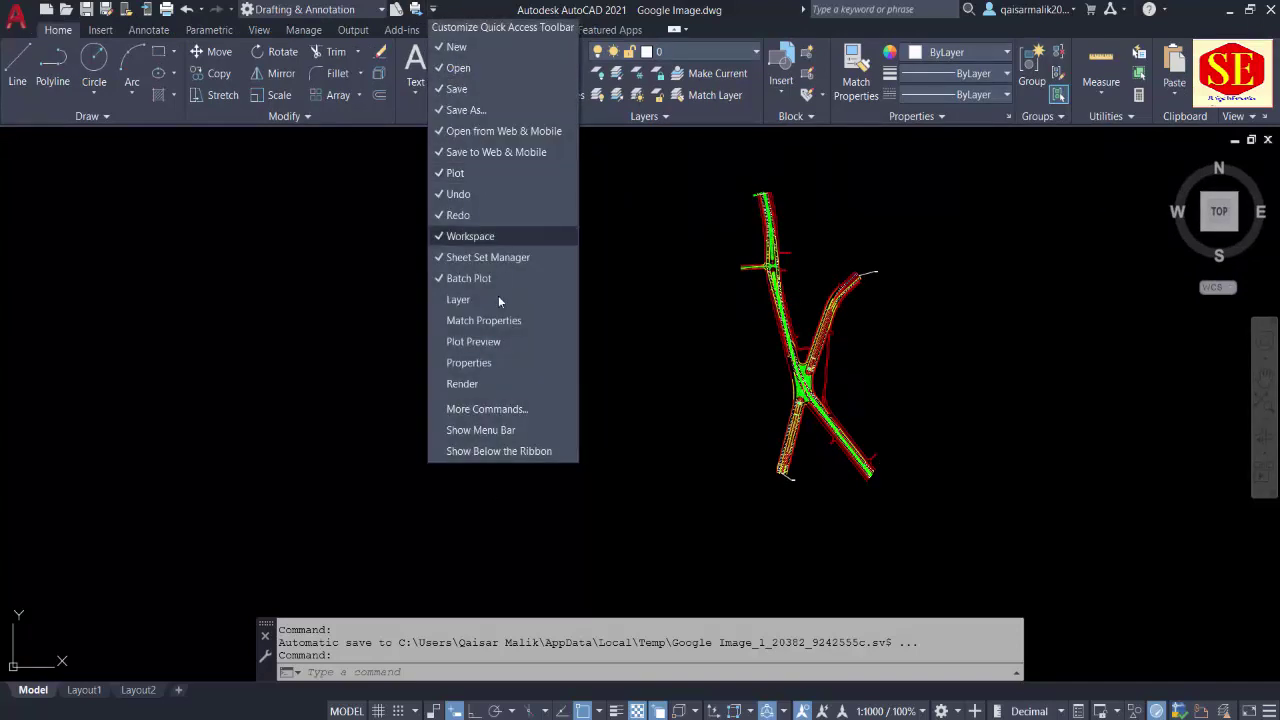
pyautogui.click(498, 430)
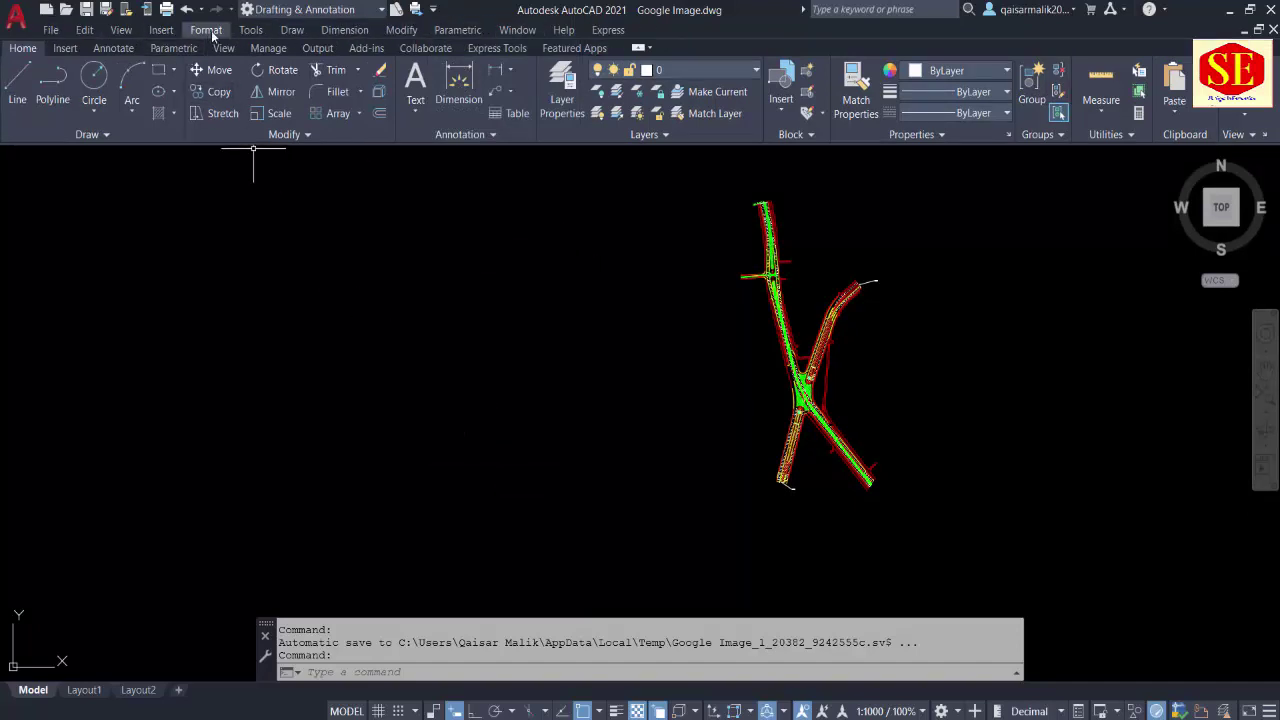
pyautogui.click(158, 31)
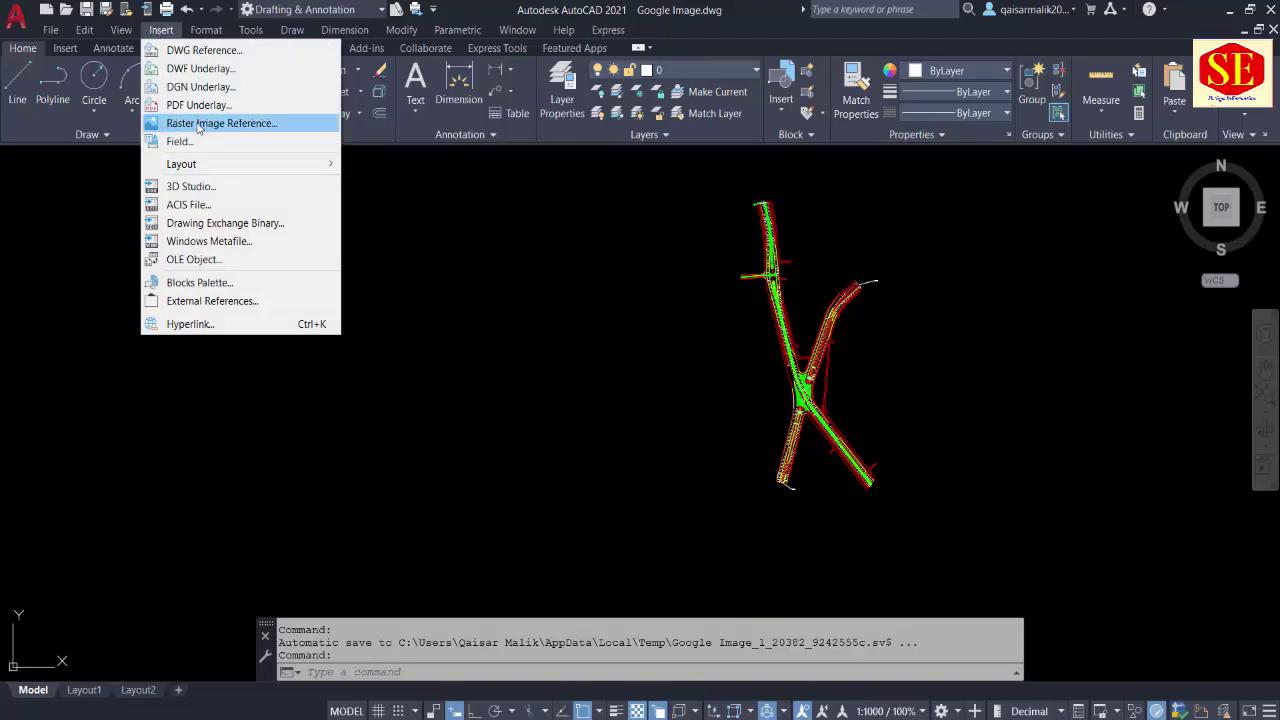
# - Attach raster image 1 from the Google Image folder on drive E with default settings
pyautogui.click(199, 124)
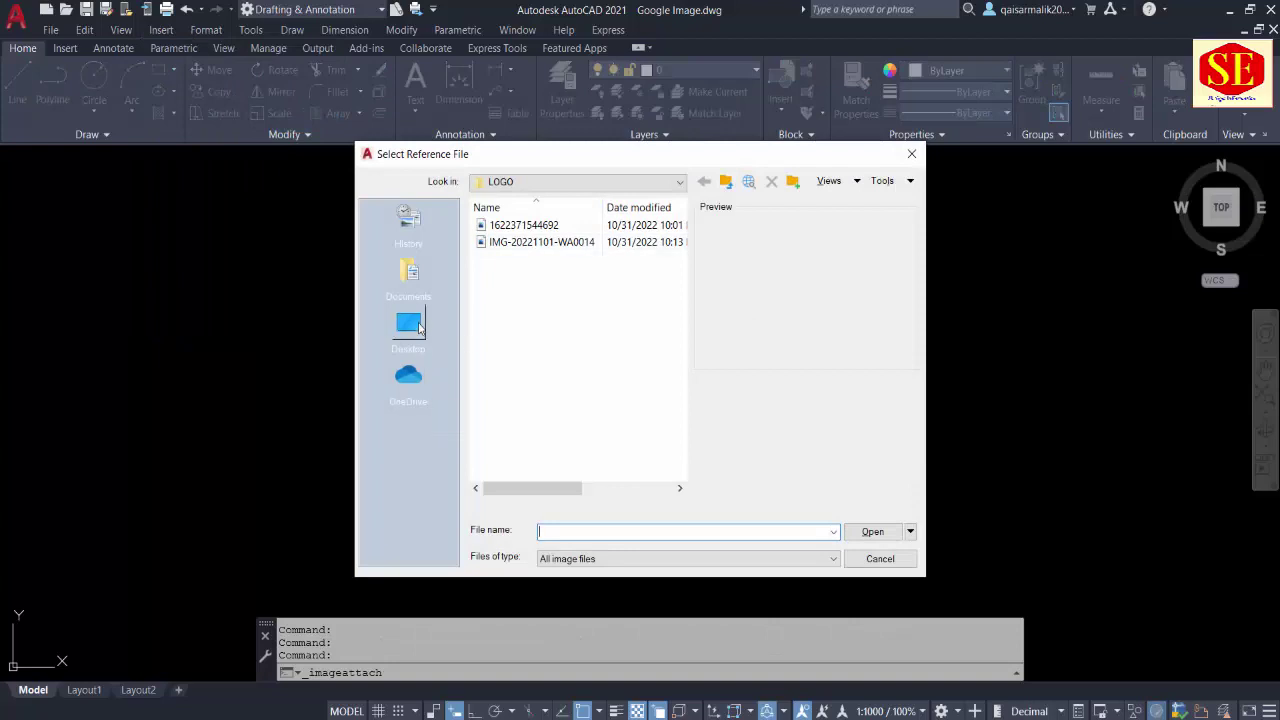
pyautogui.click(418, 326)
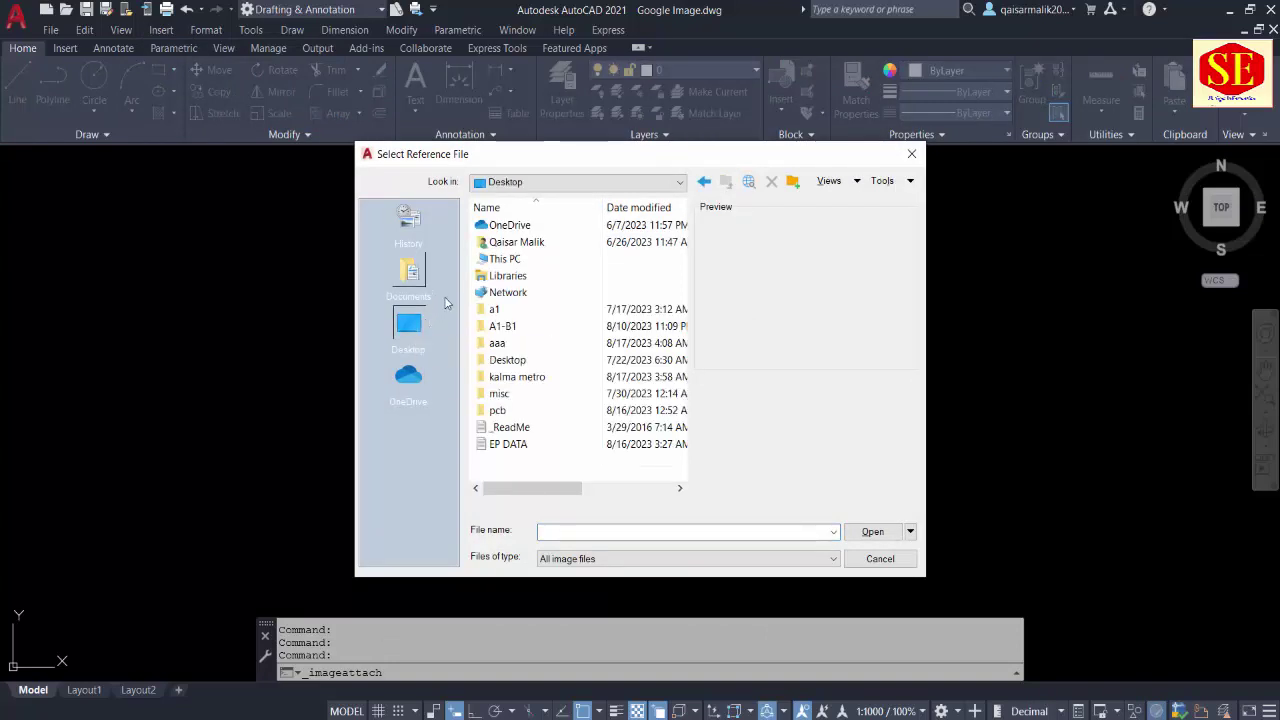
pyautogui.doubleClick(495, 258)
pyautogui.doubleClick(518, 430)
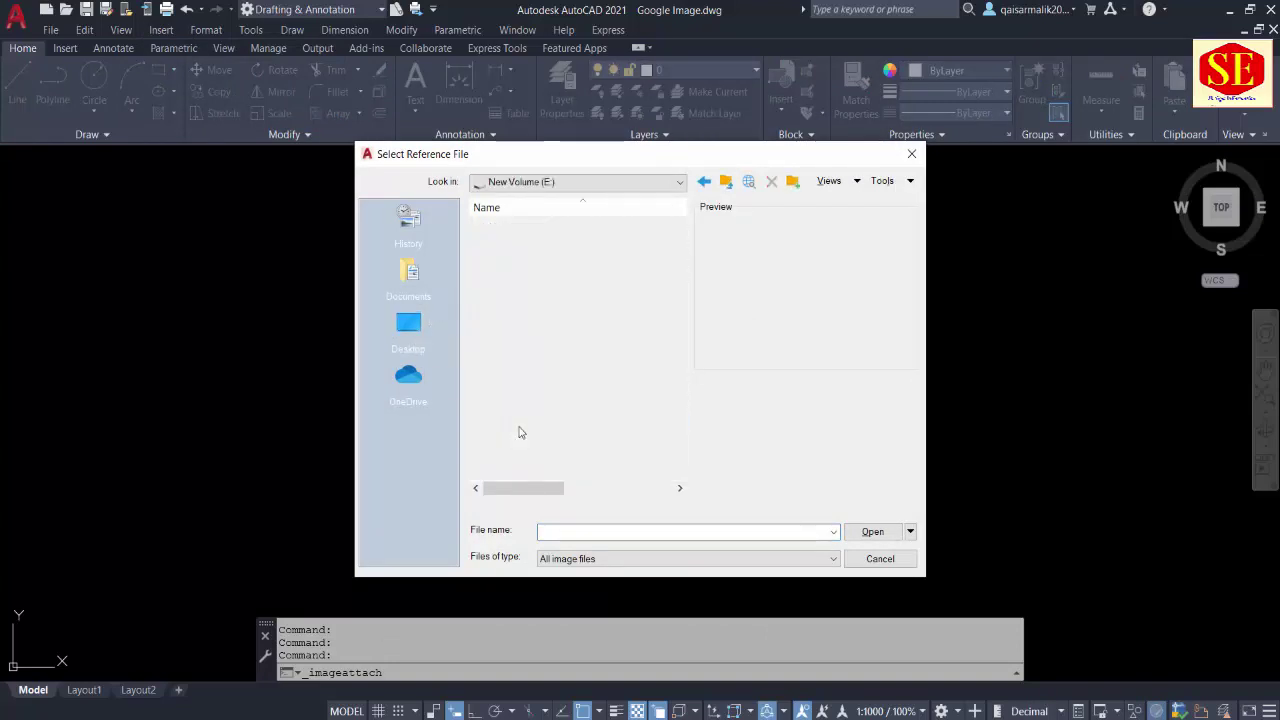
pyautogui.doubleClick(512, 391)
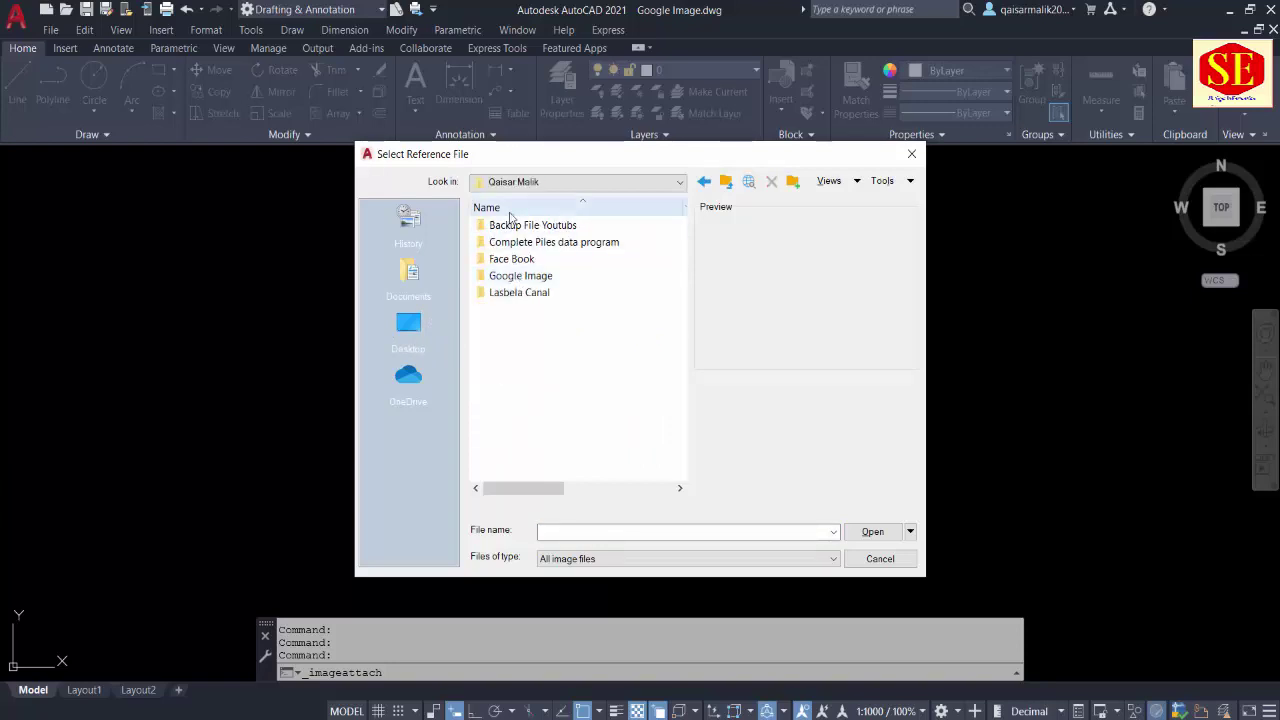
pyautogui.doubleClick(510, 275)
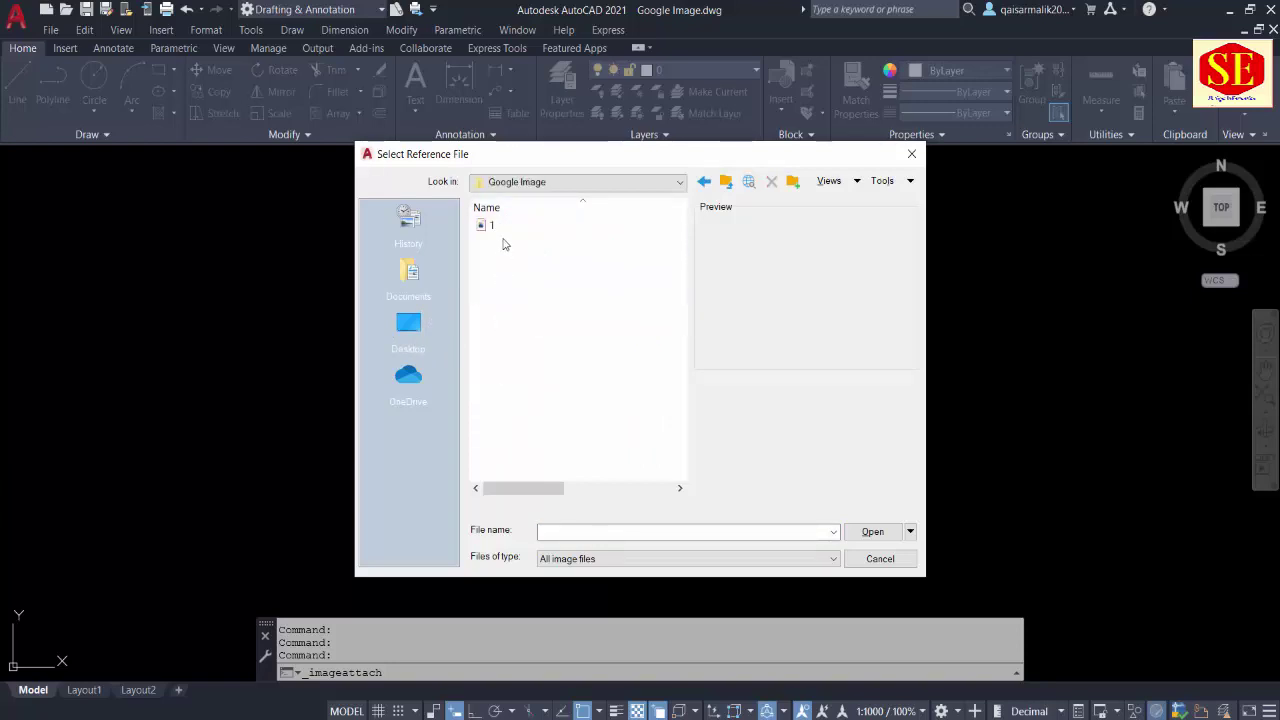
pyautogui.click(488, 226)
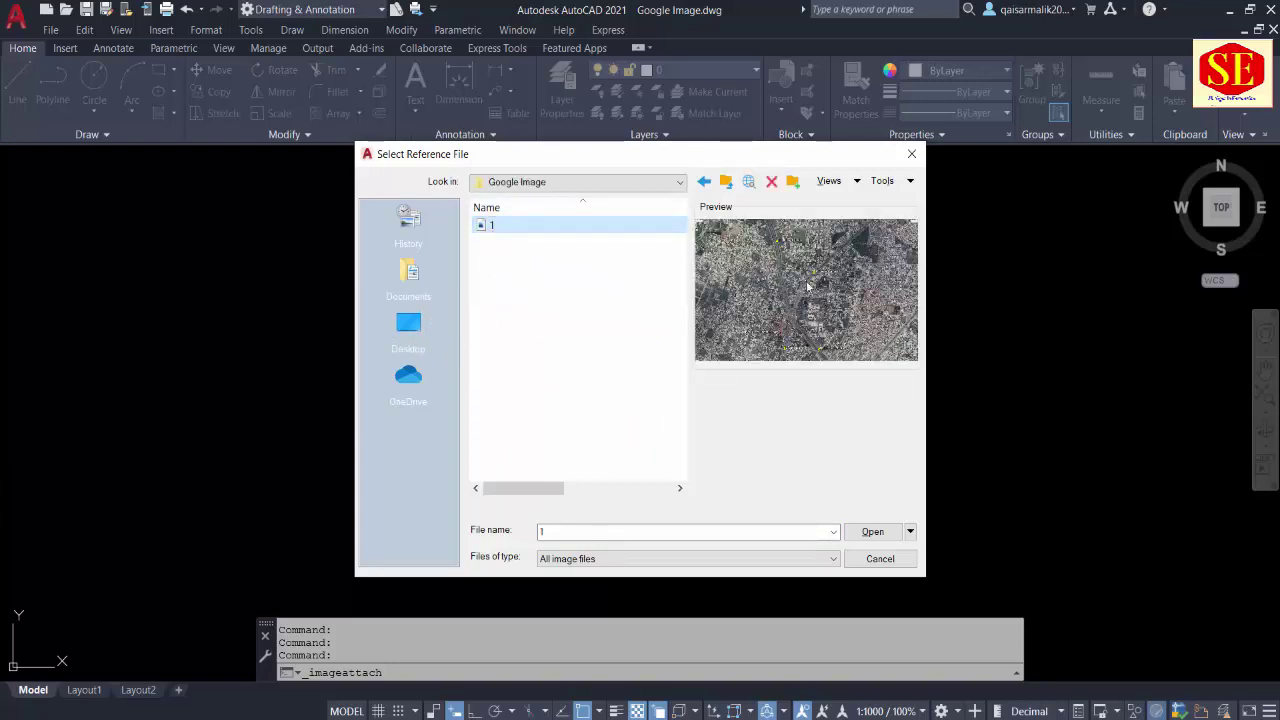
pyautogui.click(868, 533)
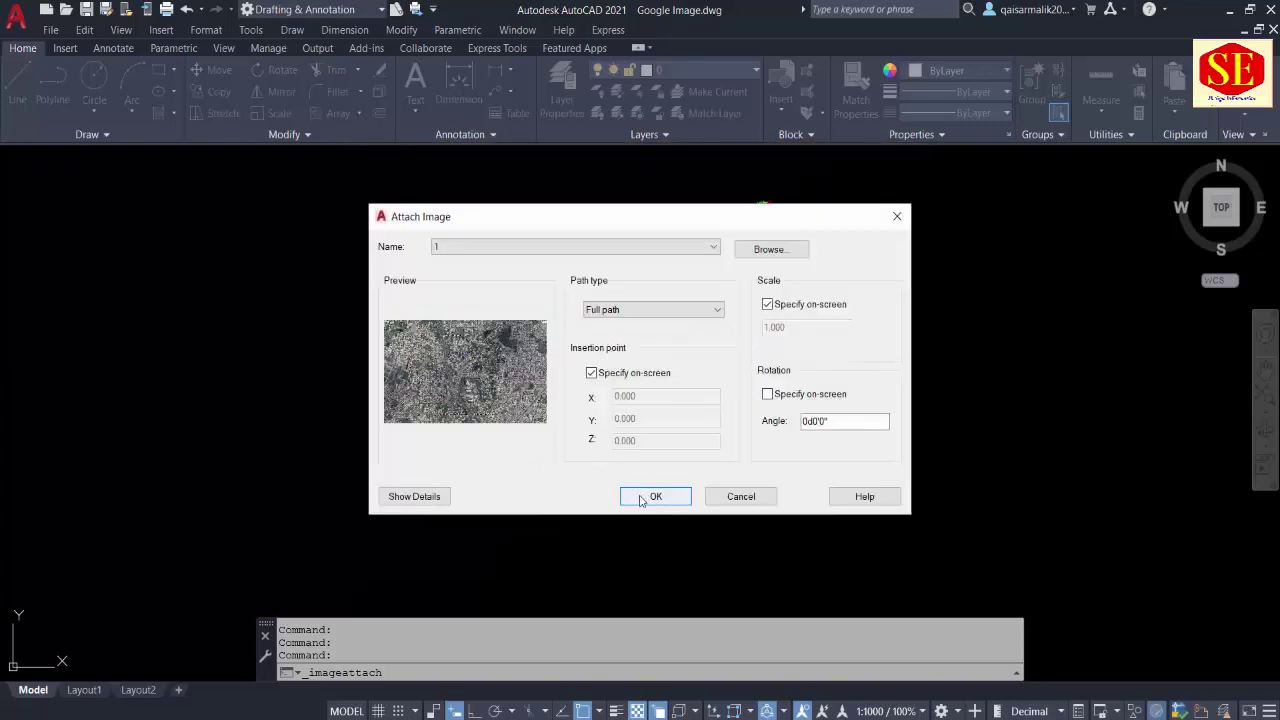
pyautogui.click(641, 497)
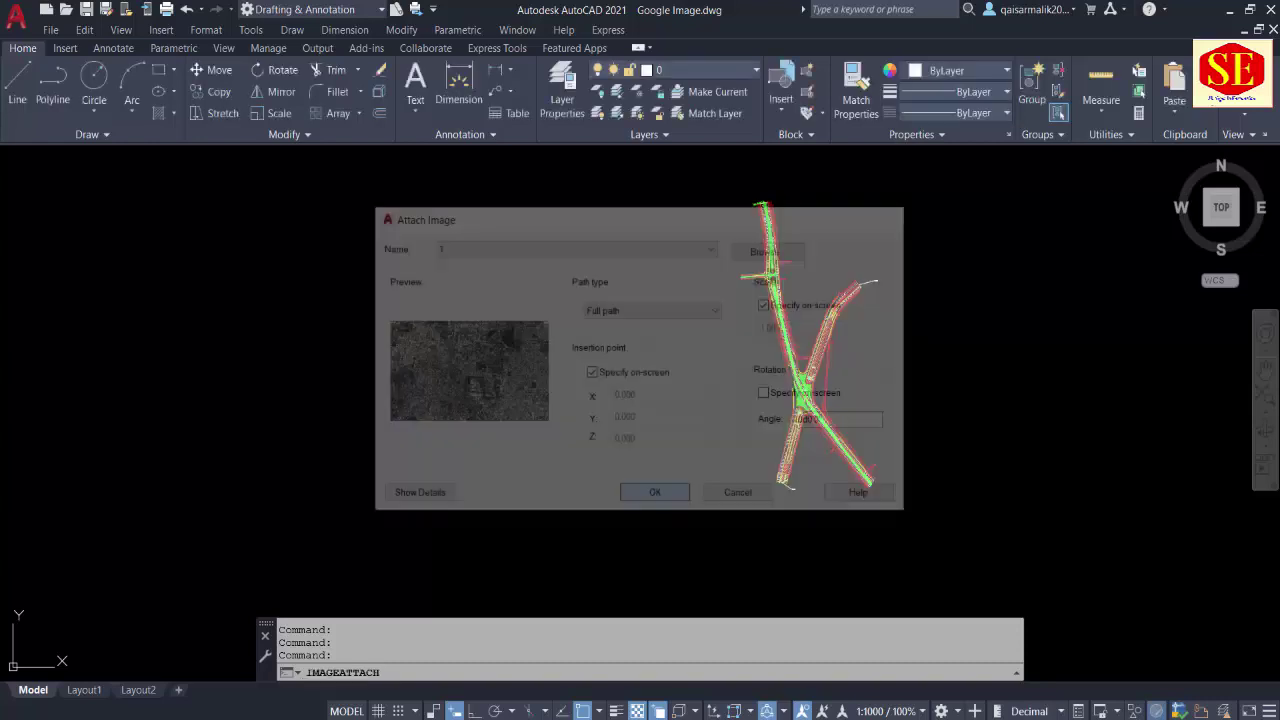
# - Place and scale the image on screen to the right of the roads, framing both in view
pyautogui.click(793, 474)
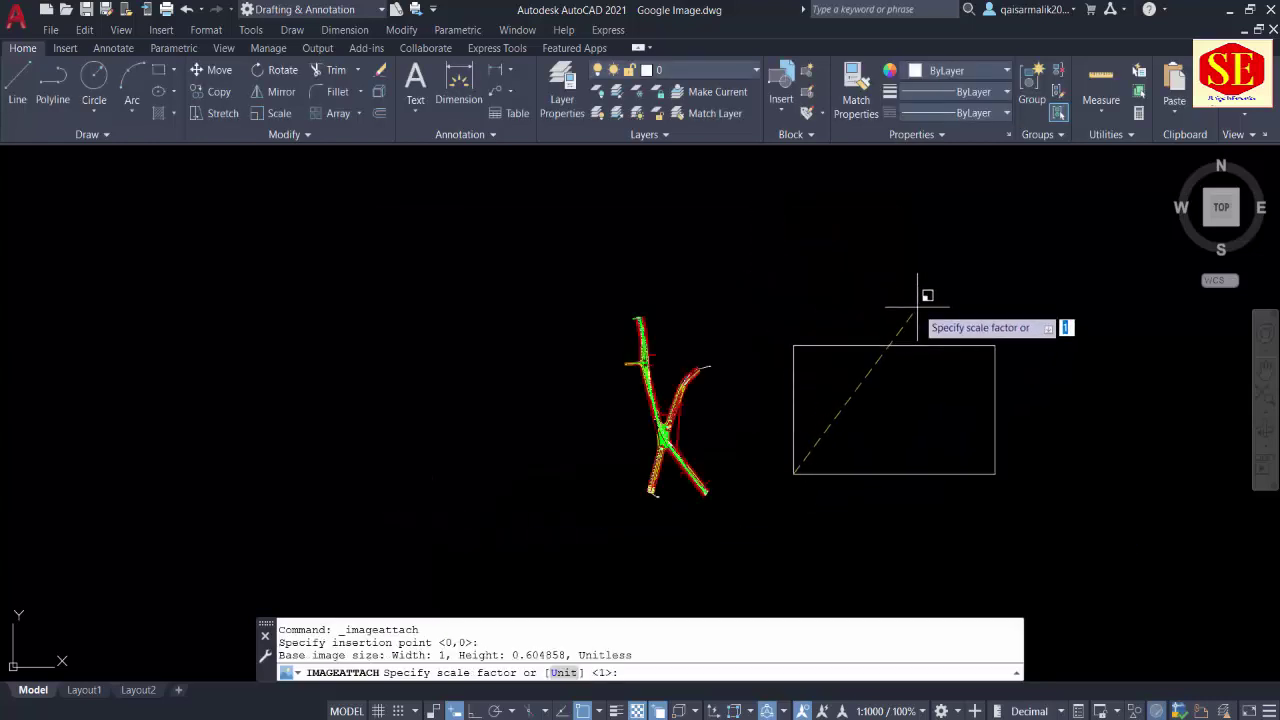
pyautogui.click(1020, 199)
pyautogui.scroll(2, 967, 368)
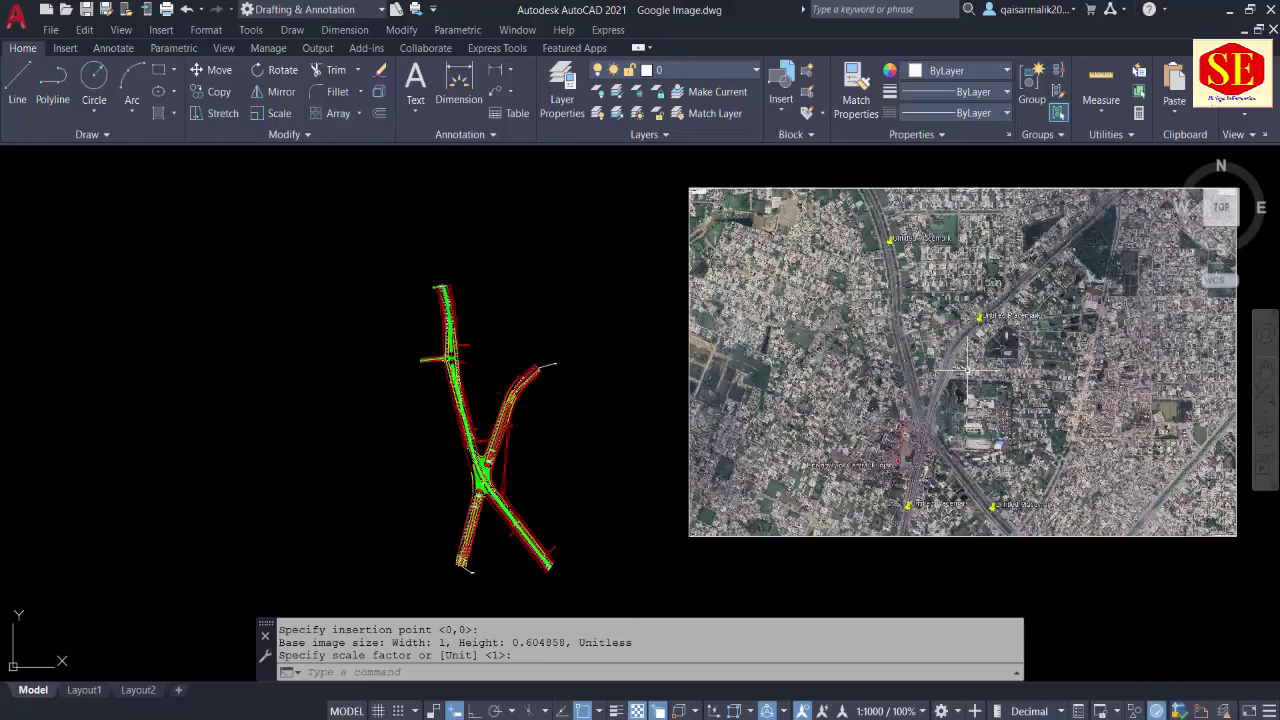
pyautogui.scroll(1, 909, 431)
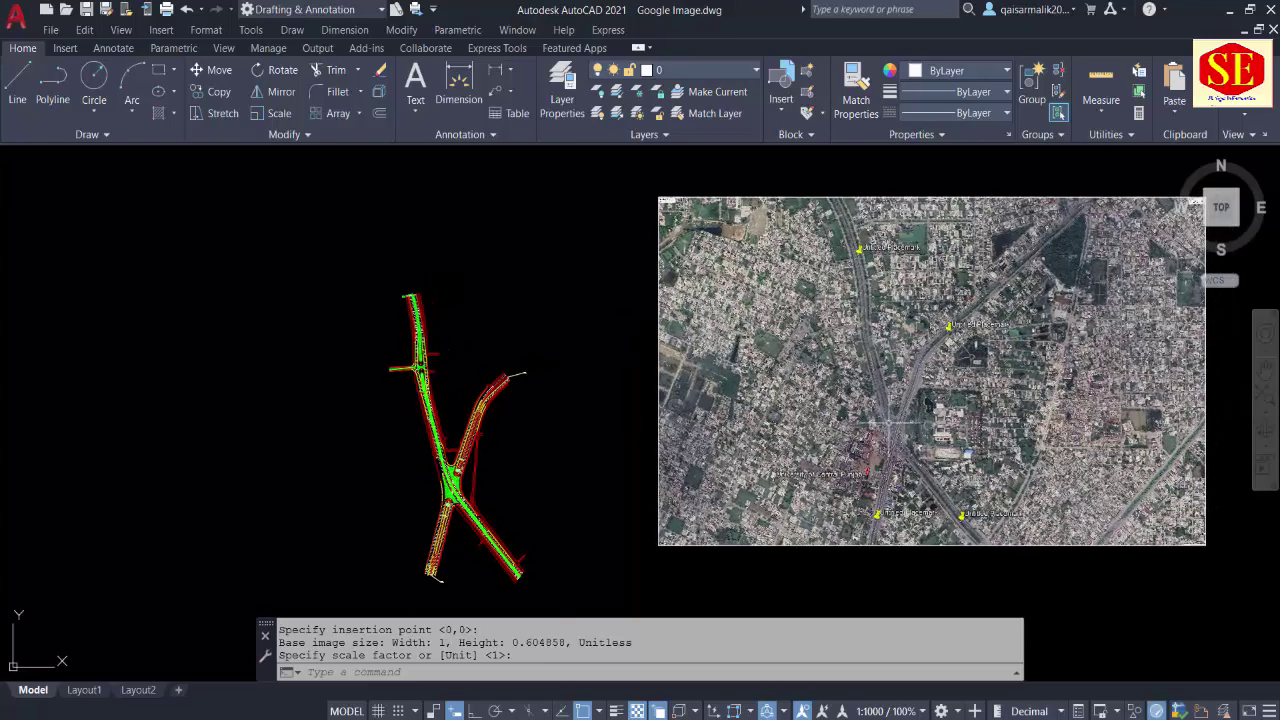
pyautogui.scroll(2, 883, 422)
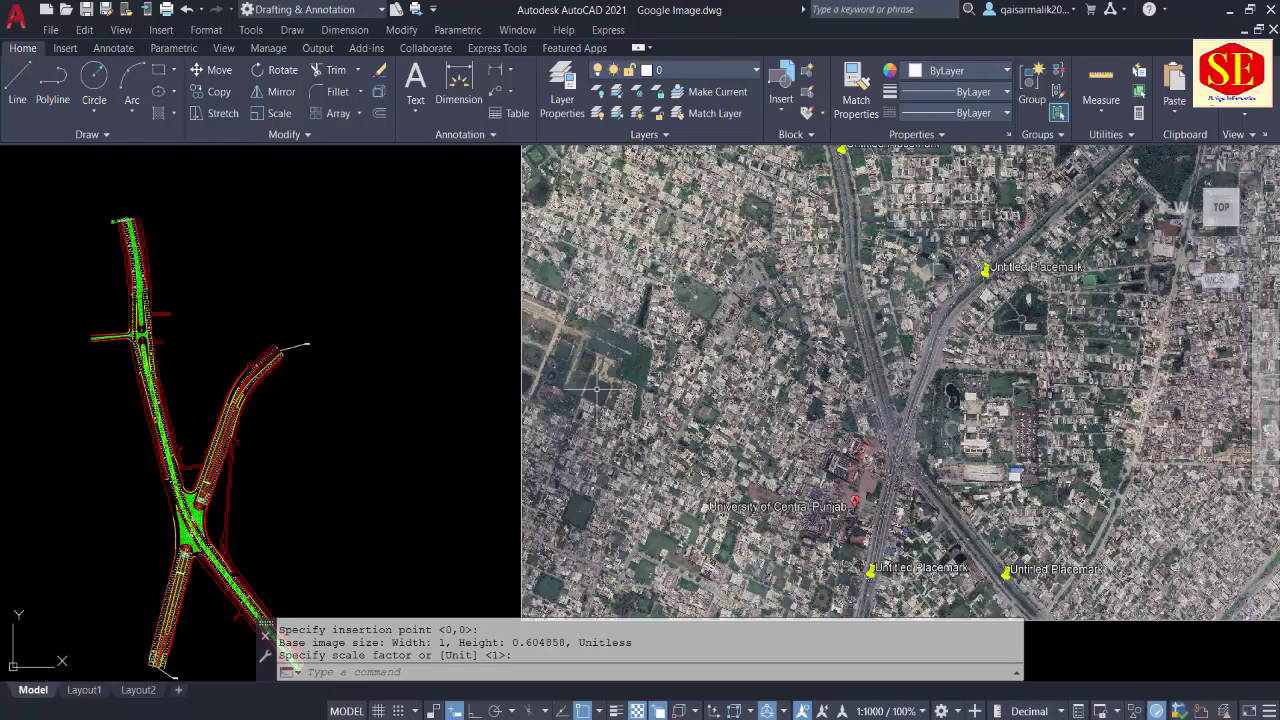
pyautogui.scroll(-2, 593, 392)
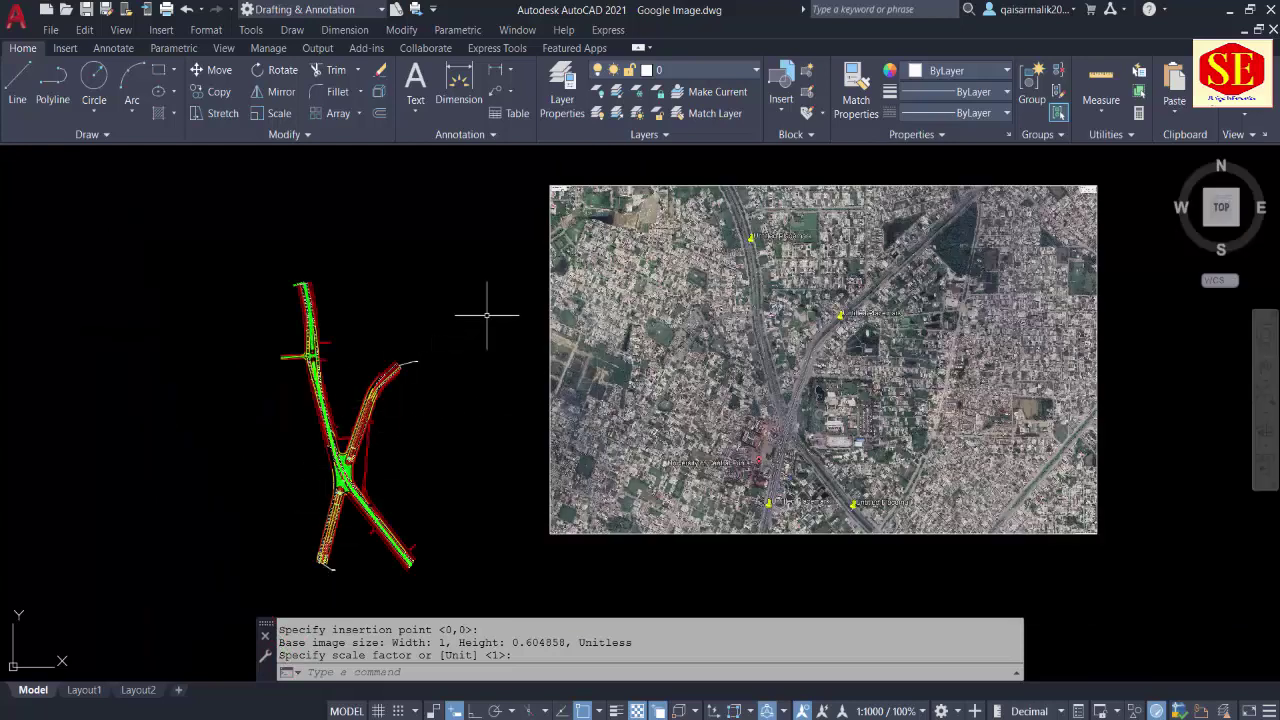
pyautogui.scroll(2, 410, 350)
pyautogui.scroll(-2, 445, 343)
pyautogui.scroll(2, 731, 434)
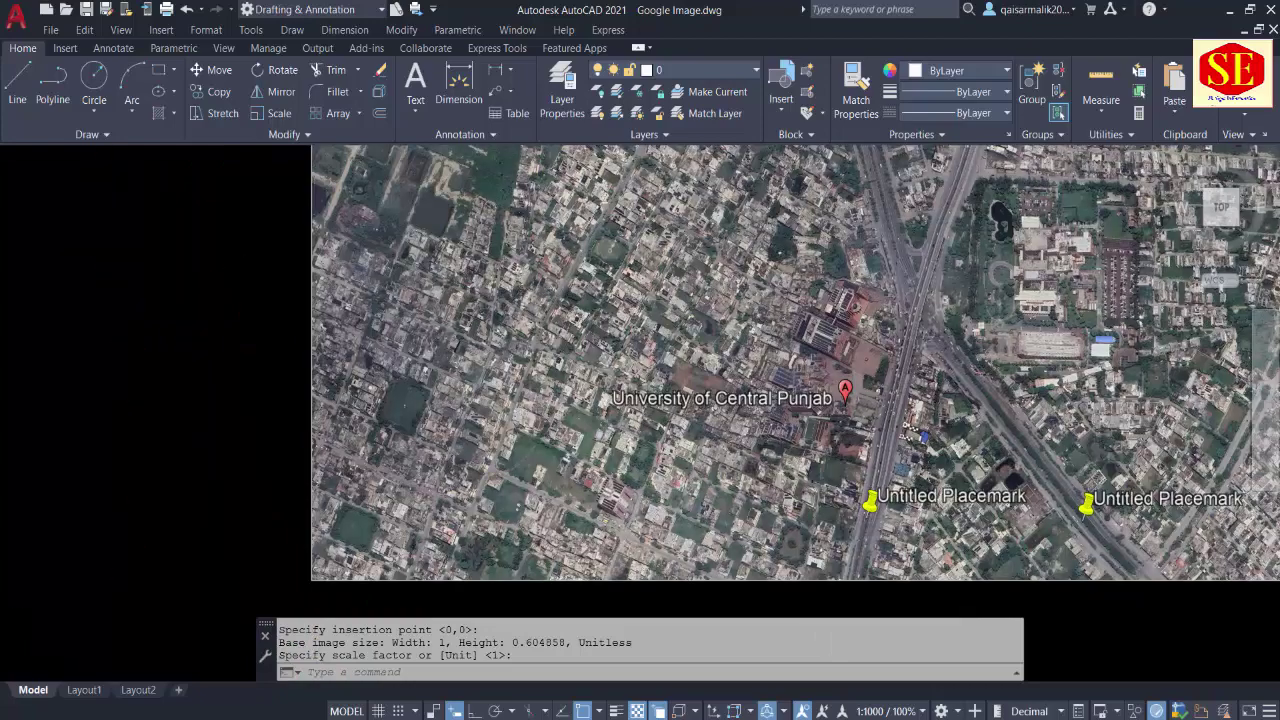
pyautogui.scroll(1, 831, 486)
pyautogui.scroll(-3, 695, 530)
pyautogui.scroll(2, 830, 355)
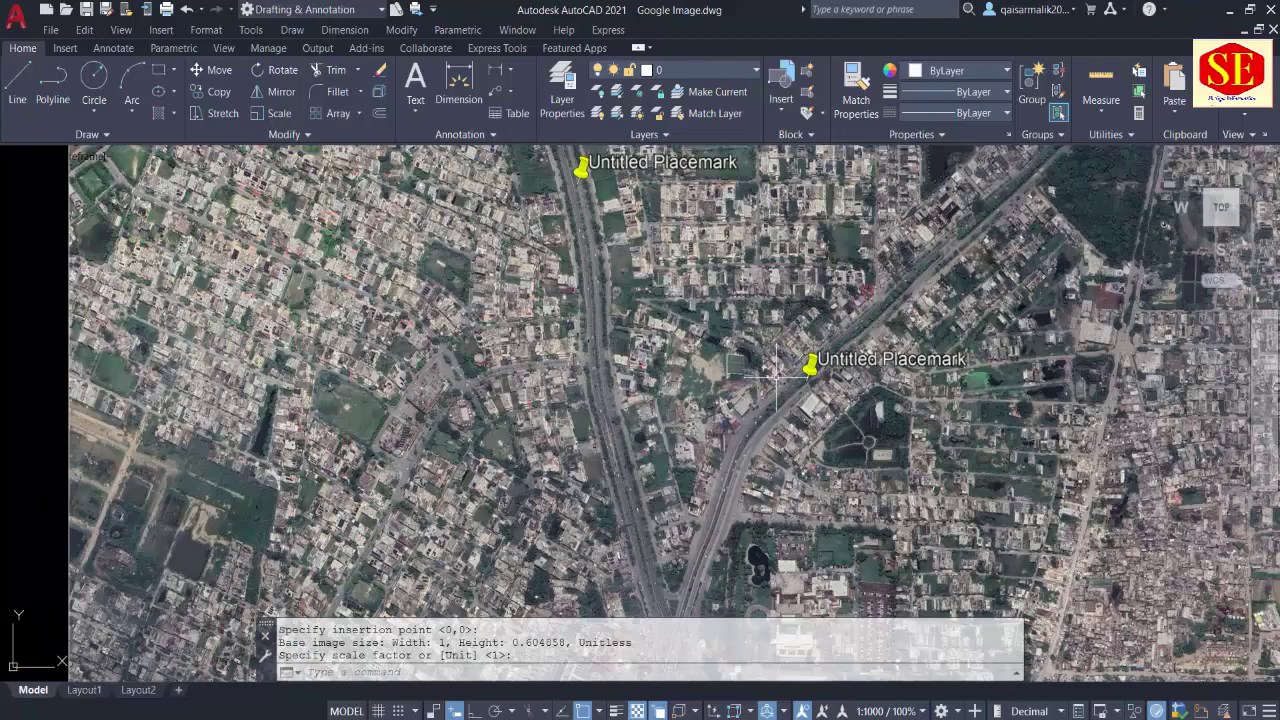
pyautogui.scroll(-2, 837, 372)
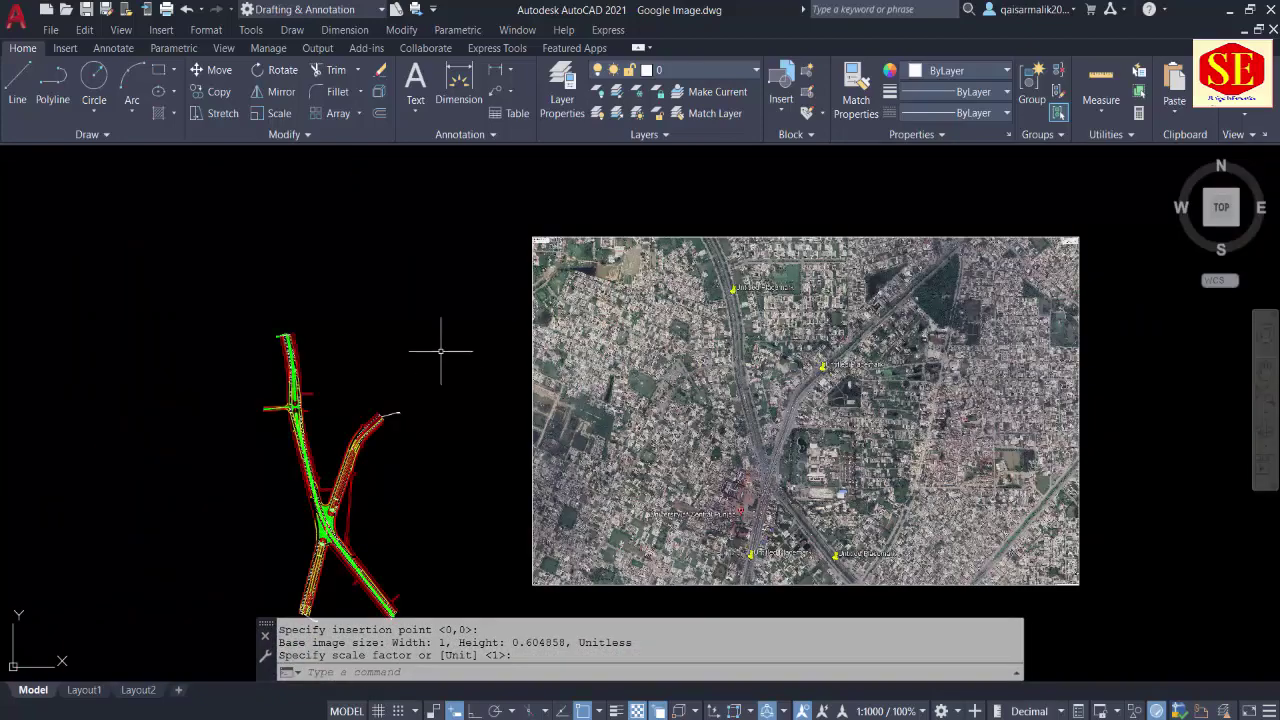
pyautogui.moveTo(515, 400); pyautogui.dragTo(561, 326, button='middle')
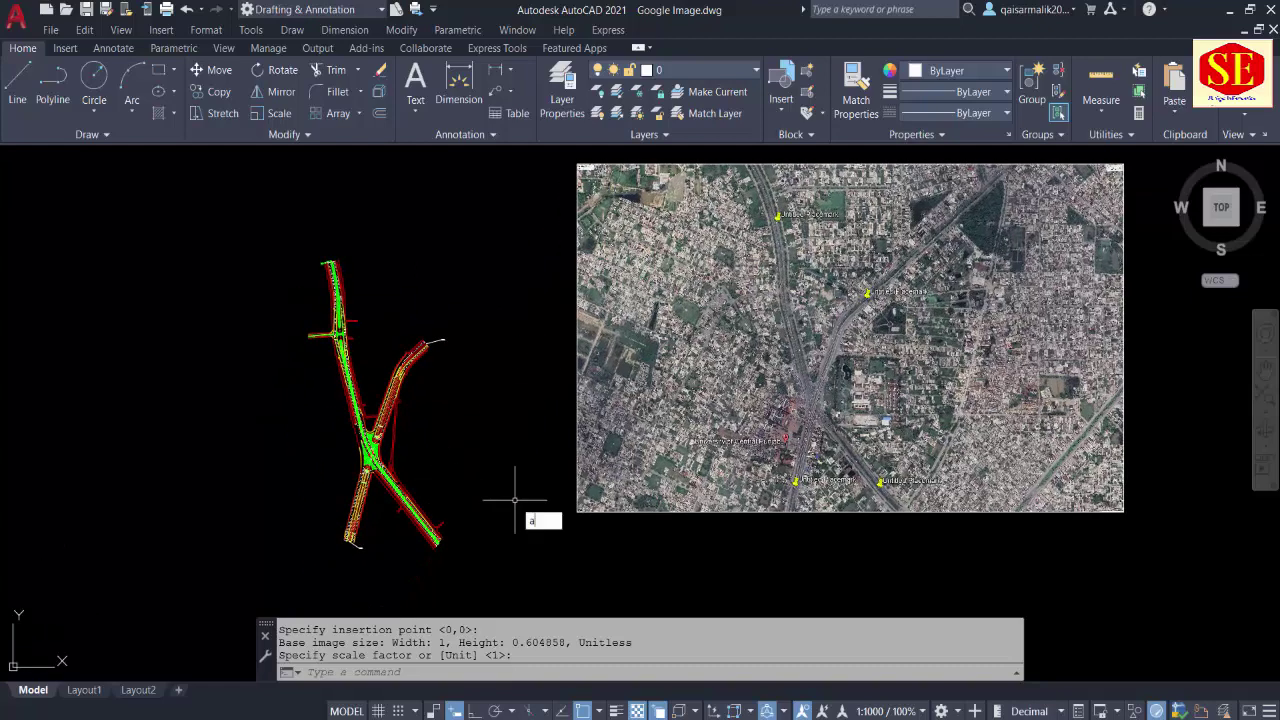
# - Run ALIGN on the satellite image, matching the placemark below the university to the road endpoint
pyautogui.write('AL')
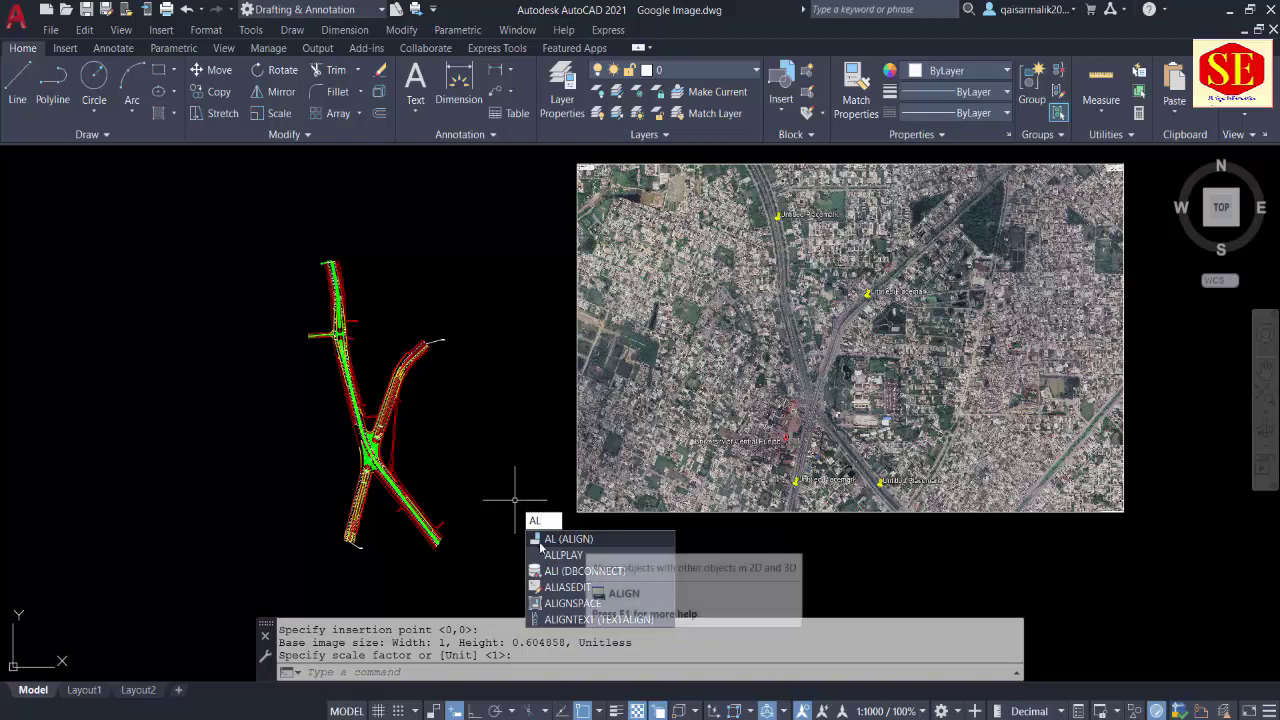
pyautogui.click(541, 542)
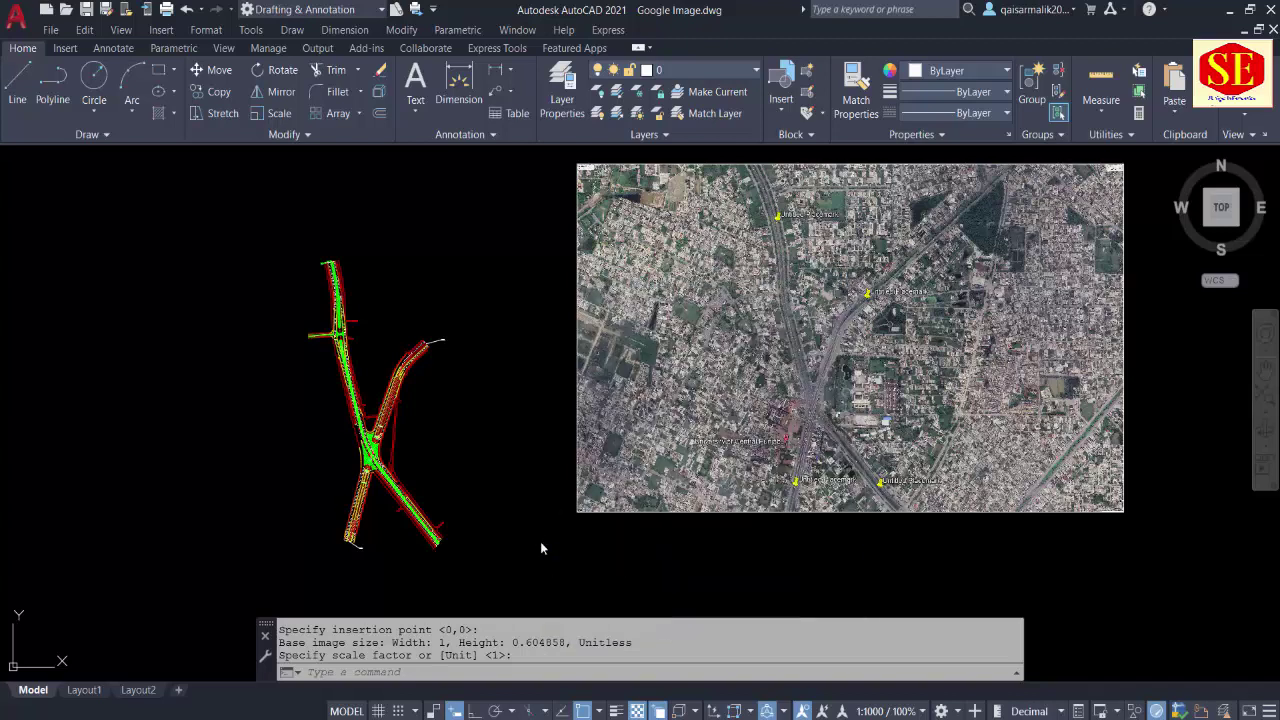
pyautogui.click(598, 512)
pyautogui.write('AL')
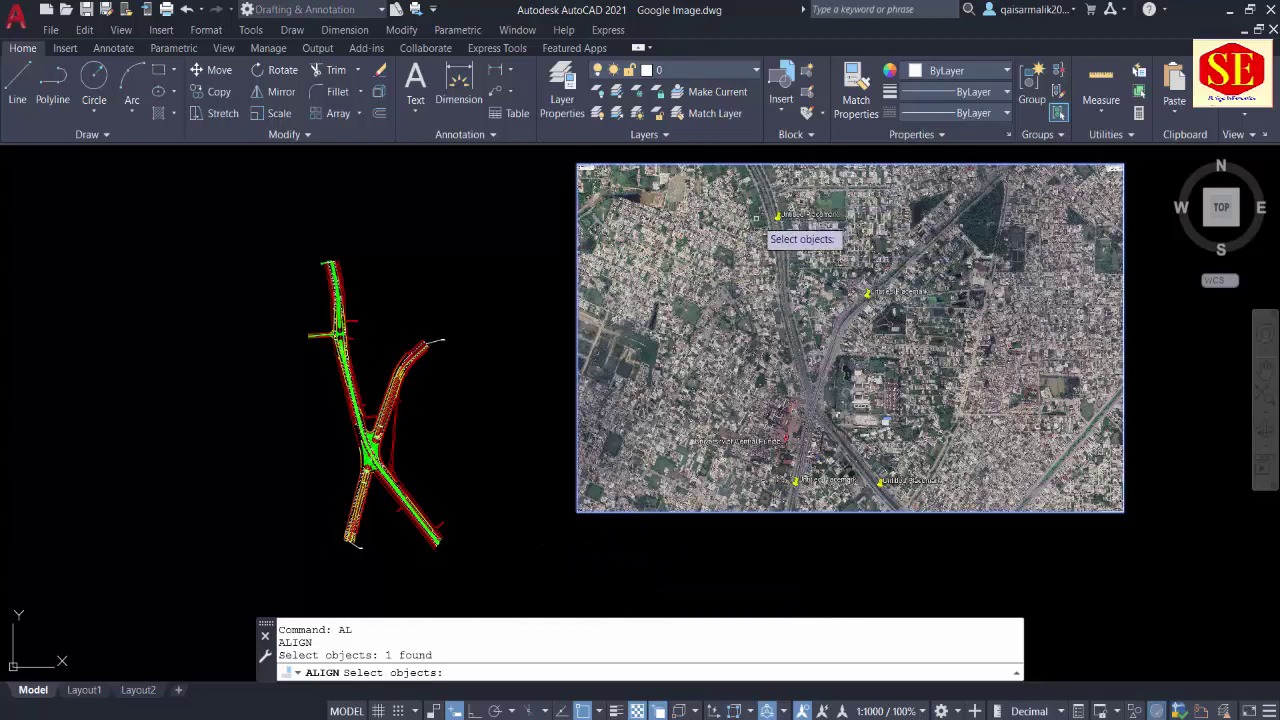
pyautogui.press('Return')
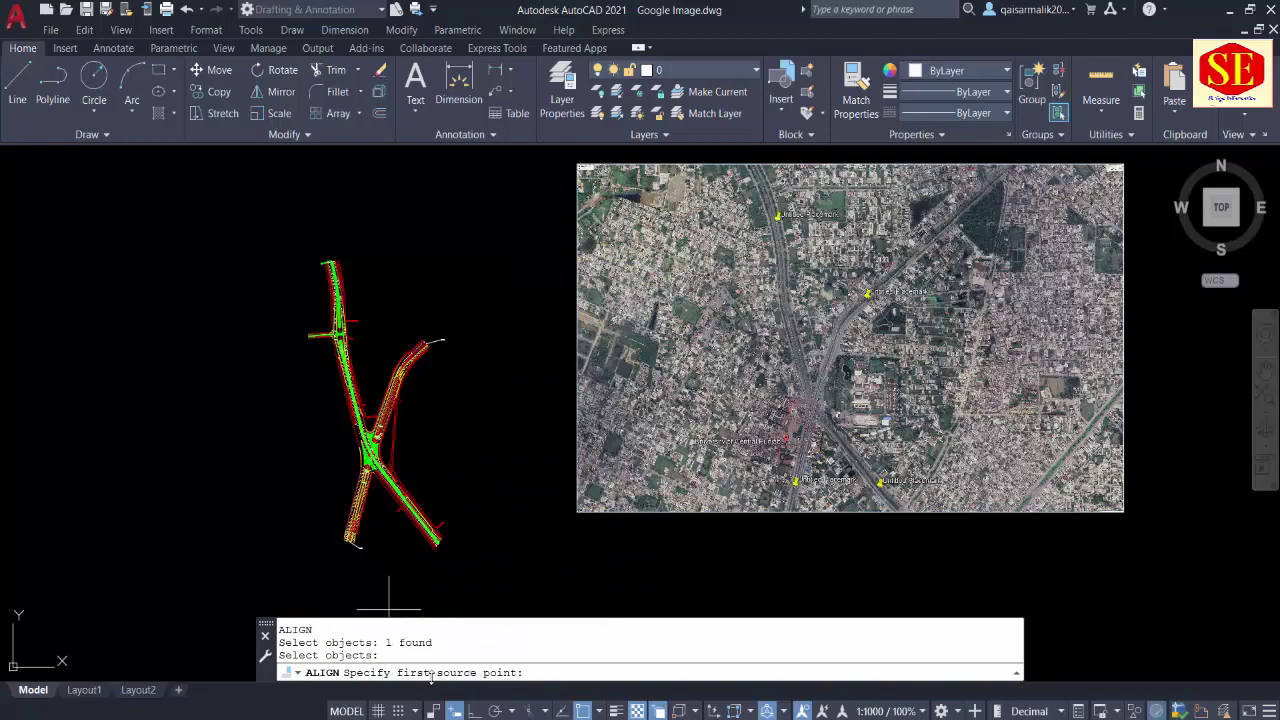
pyautogui.scroll(4, 795, 492)
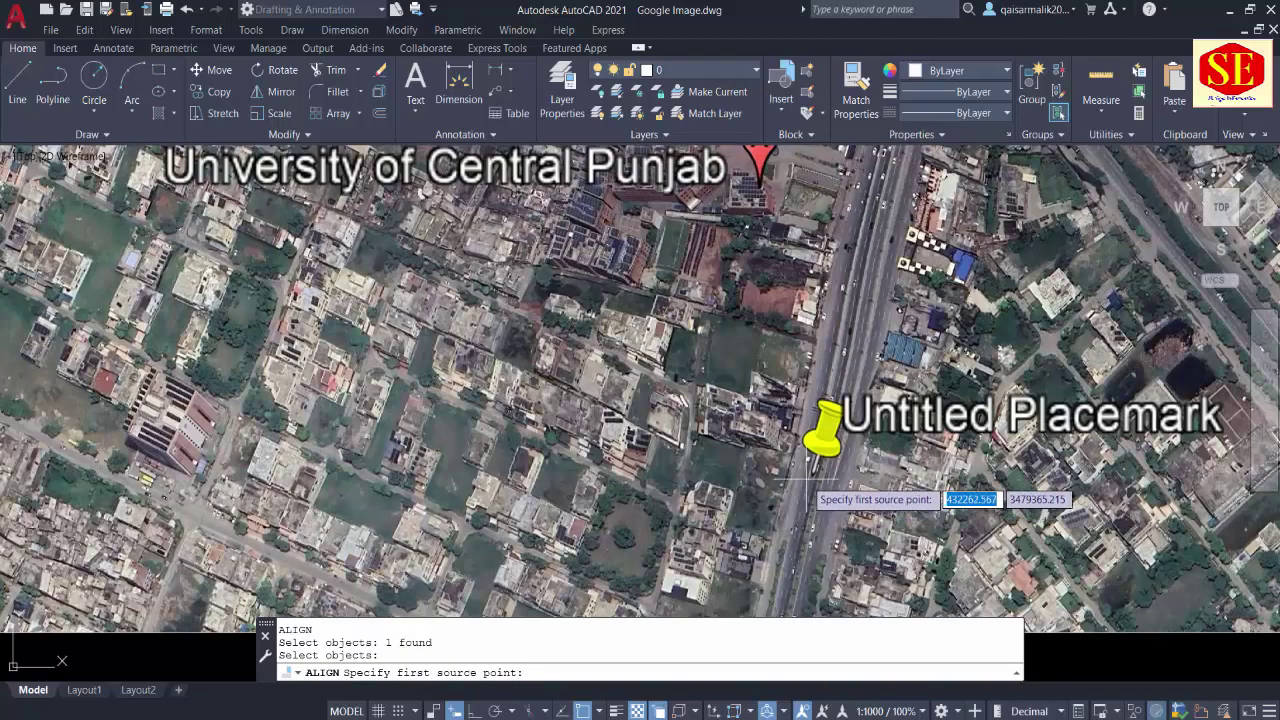
pyautogui.click(816, 470)
pyautogui.scroll(-5, 942, 234)
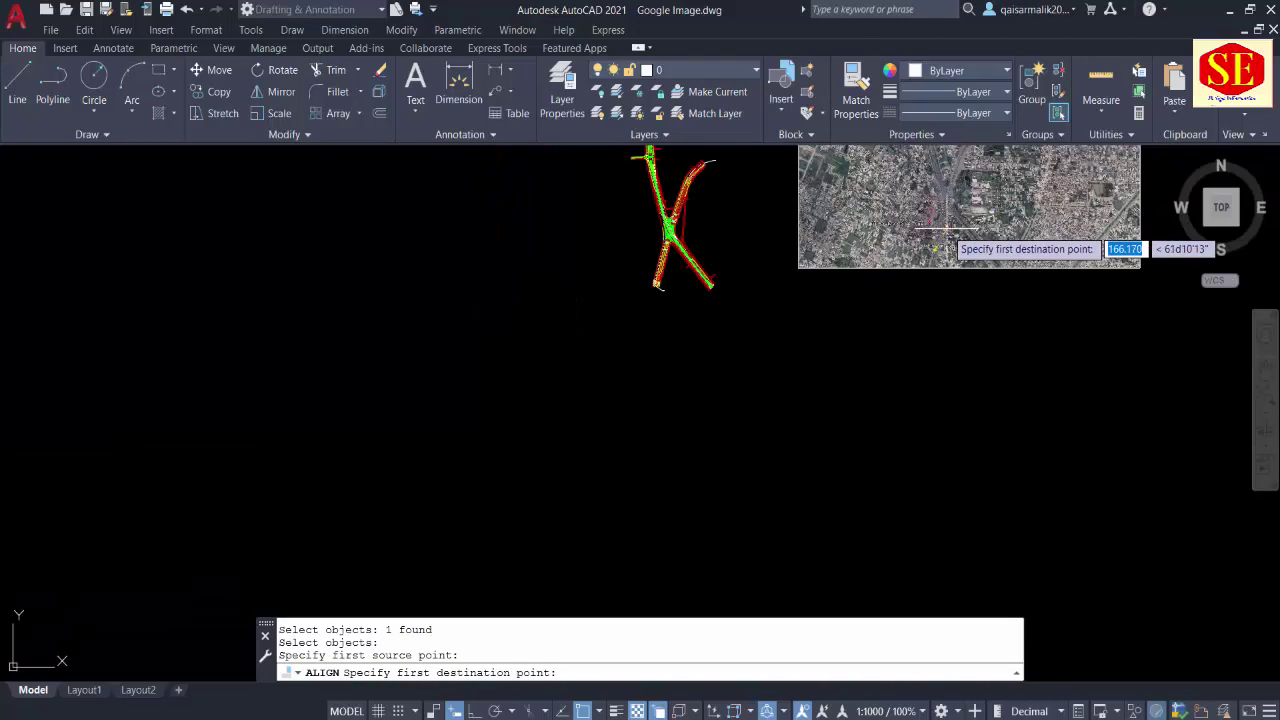
pyautogui.scroll(4, 728, 266)
pyautogui.scroll(2, 572, 312)
pyautogui.scroll(2, 572, 312)
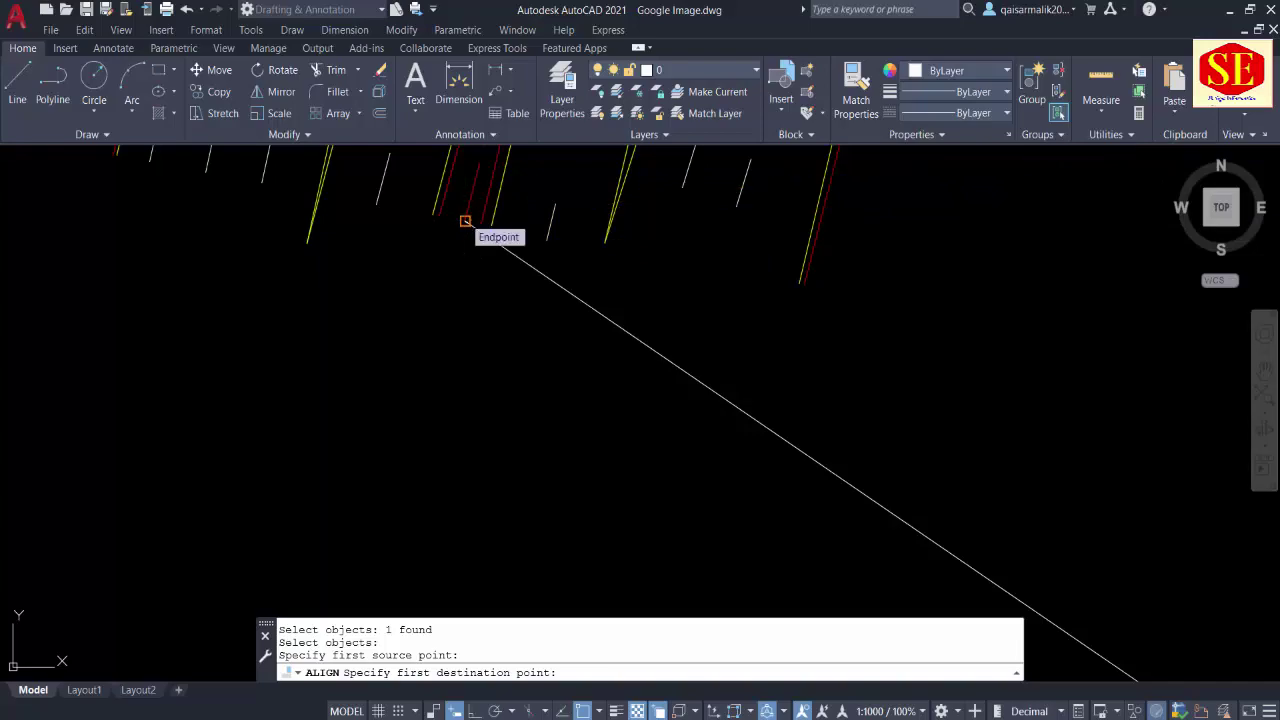
pyautogui.click(465, 220)
# - Match the second placemark pin tip to its corresponding point on the road
pyautogui.scroll(-3, 345, 410)
pyautogui.scroll(-3, 350, 424)
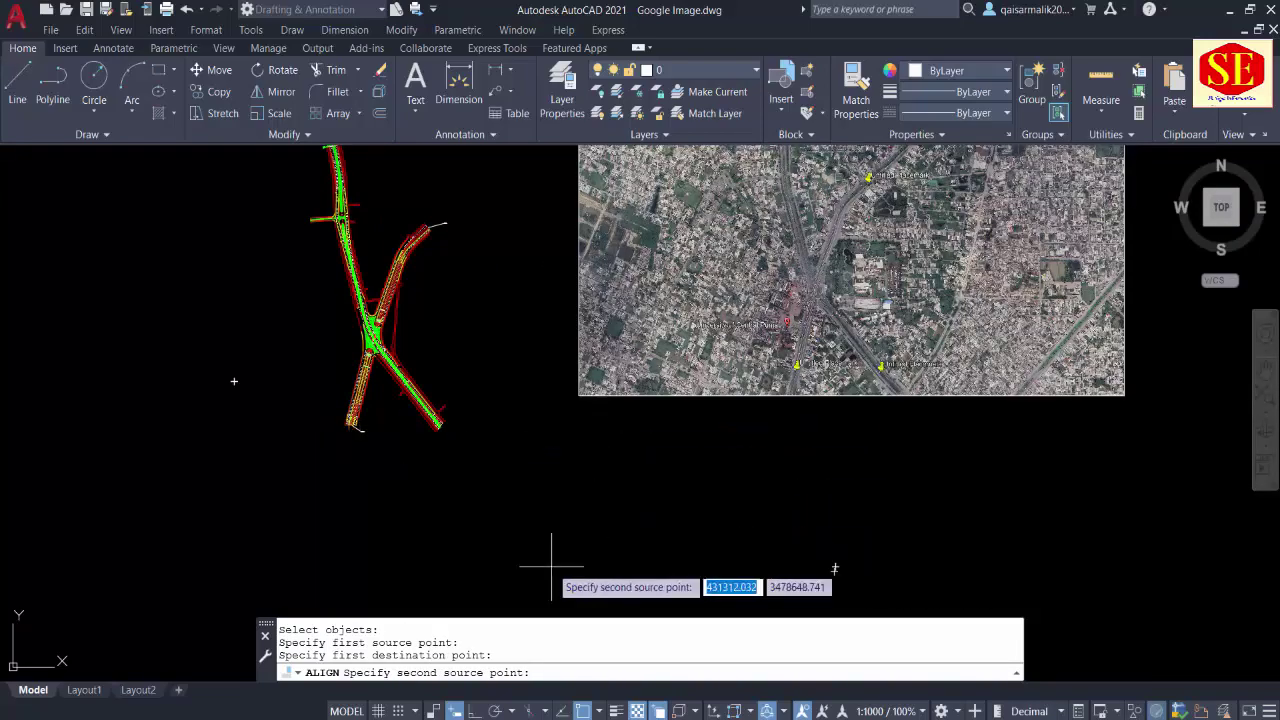
pyautogui.scroll(2, 860, 370)
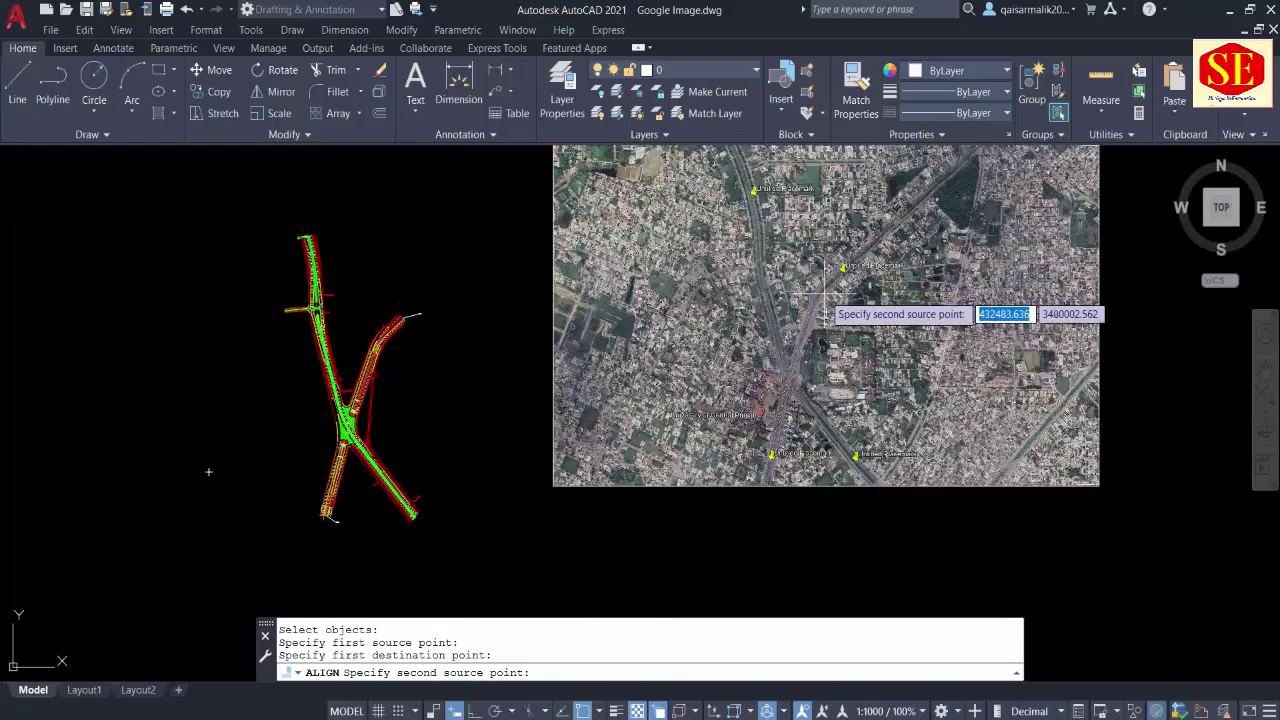
pyautogui.scroll(3, 840, 355)
pyautogui.scroll(4, 820, 340)
pyautogui.scroll(1, 820, 338)
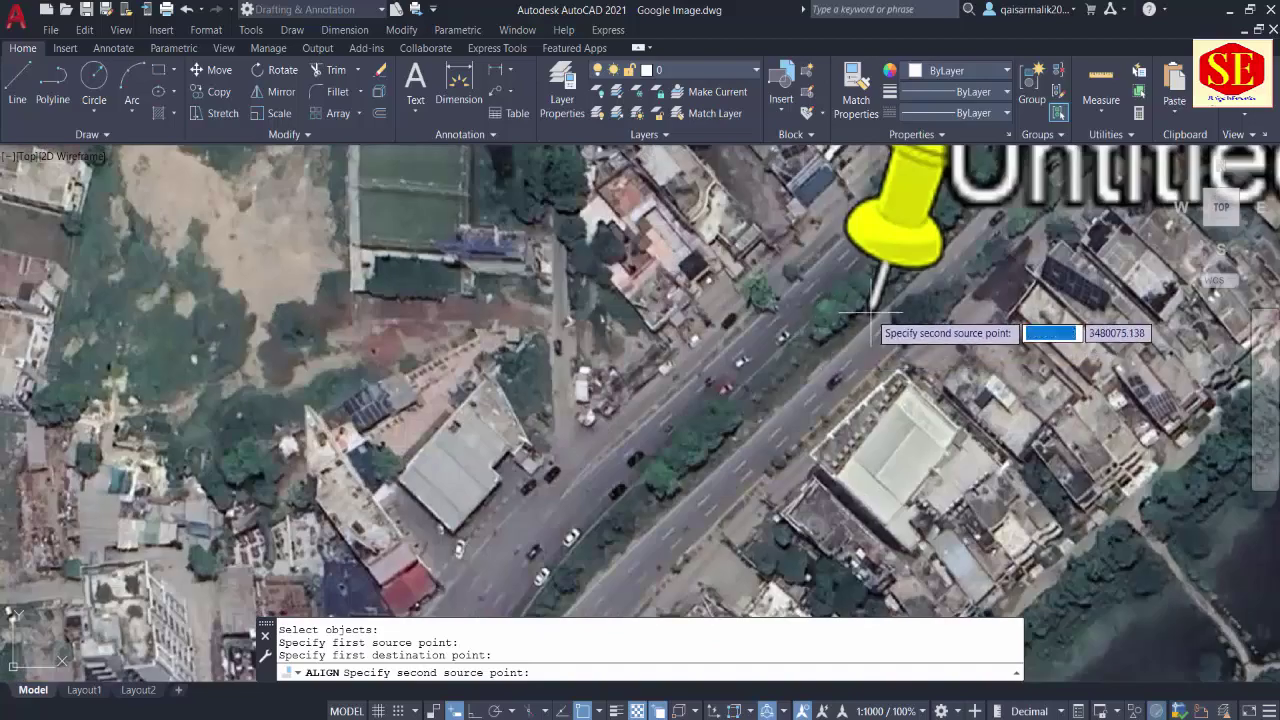
pyautogui.click(872, 308)
pyautogui.scroll(-3, 1068, 240)
pyautogui.scroll(-2, 900, 262)
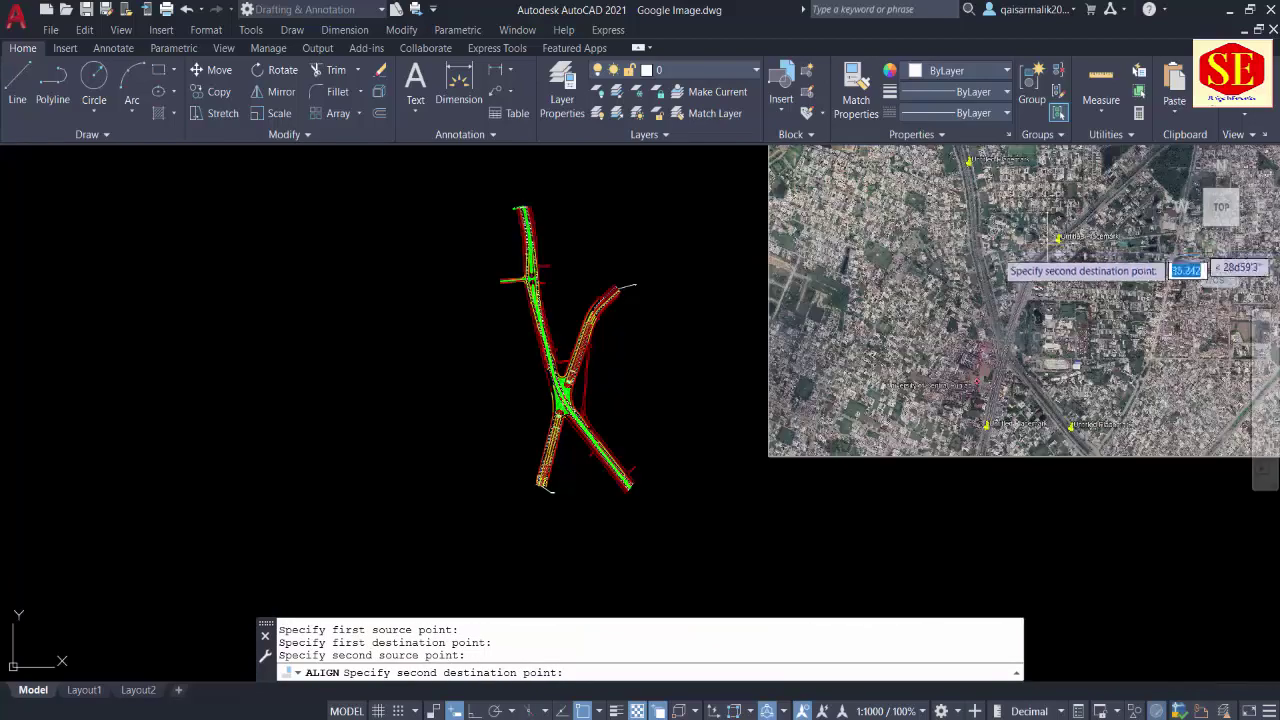
pyautogui.scroll(3, 640, 285)
pyautogui.scroll(2, 662, 283)
pyautogui.scroll(3, 662, 283)
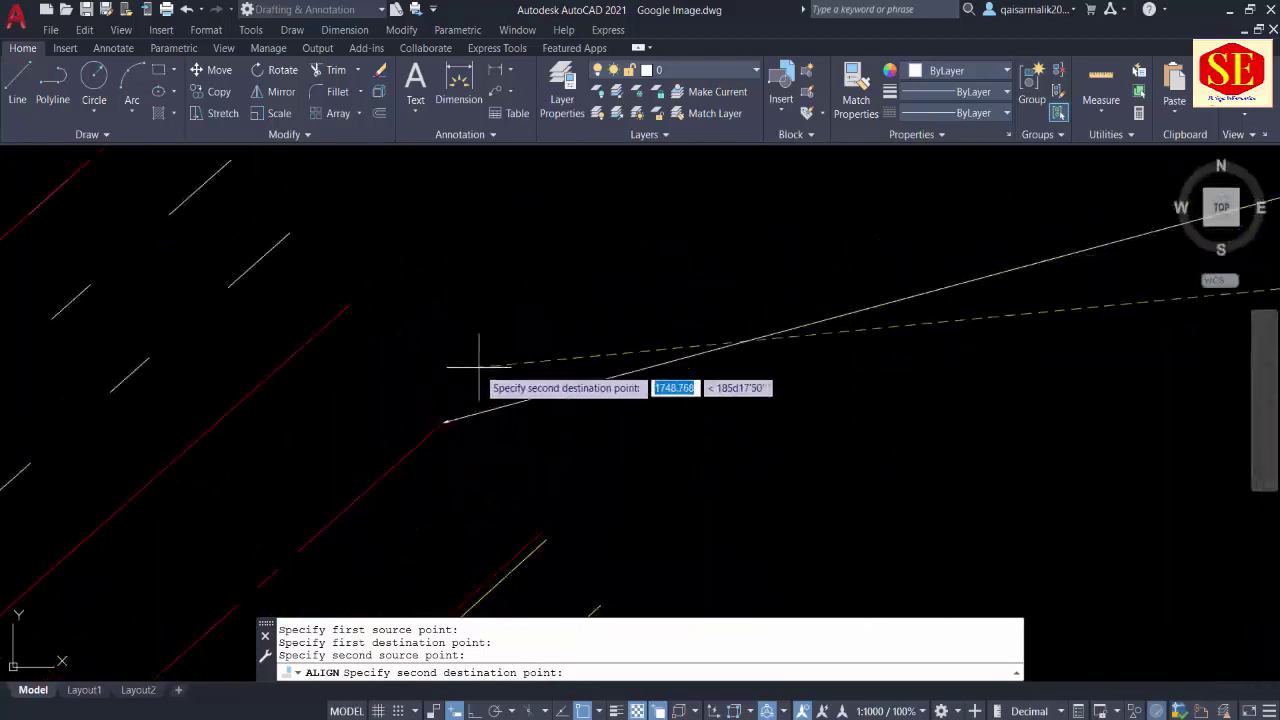
pyautogui.click(445, 421)
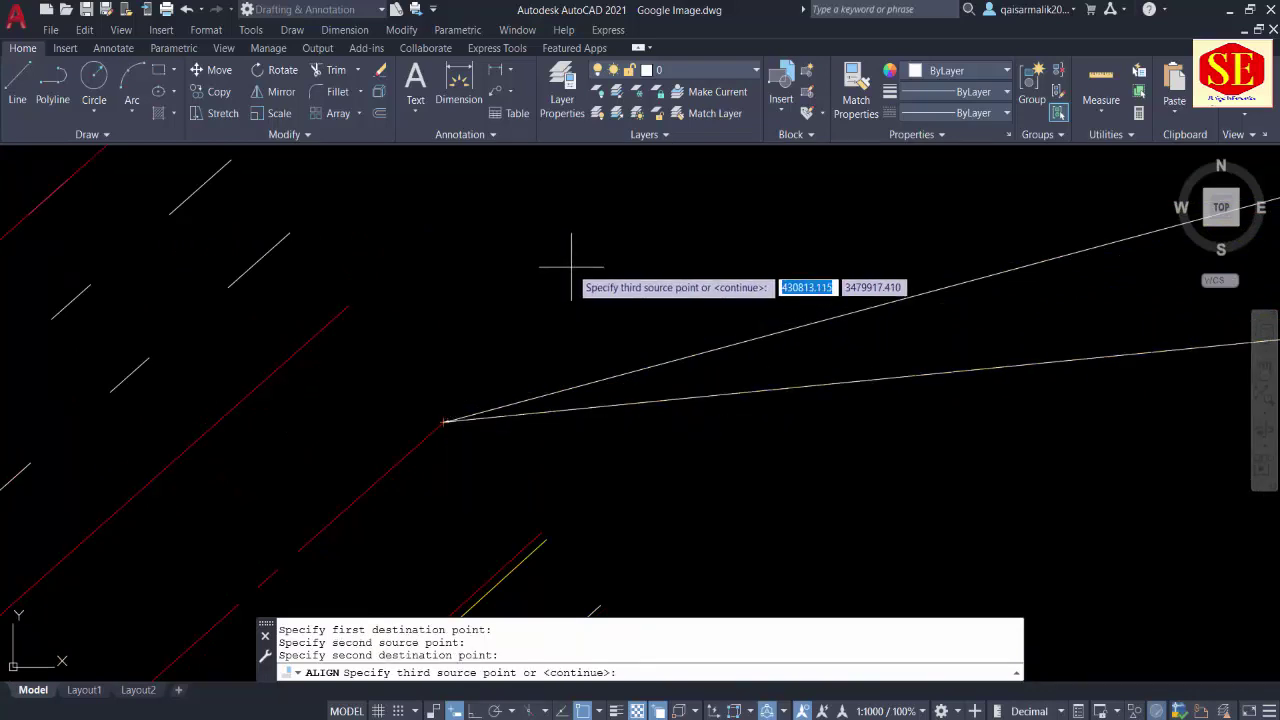
# - Skip the third point pair and scale the image to fit the alignment points
pyautogui.scroll(-1, 580, 251)
pyautogui.scroll(-2, 572, 268)
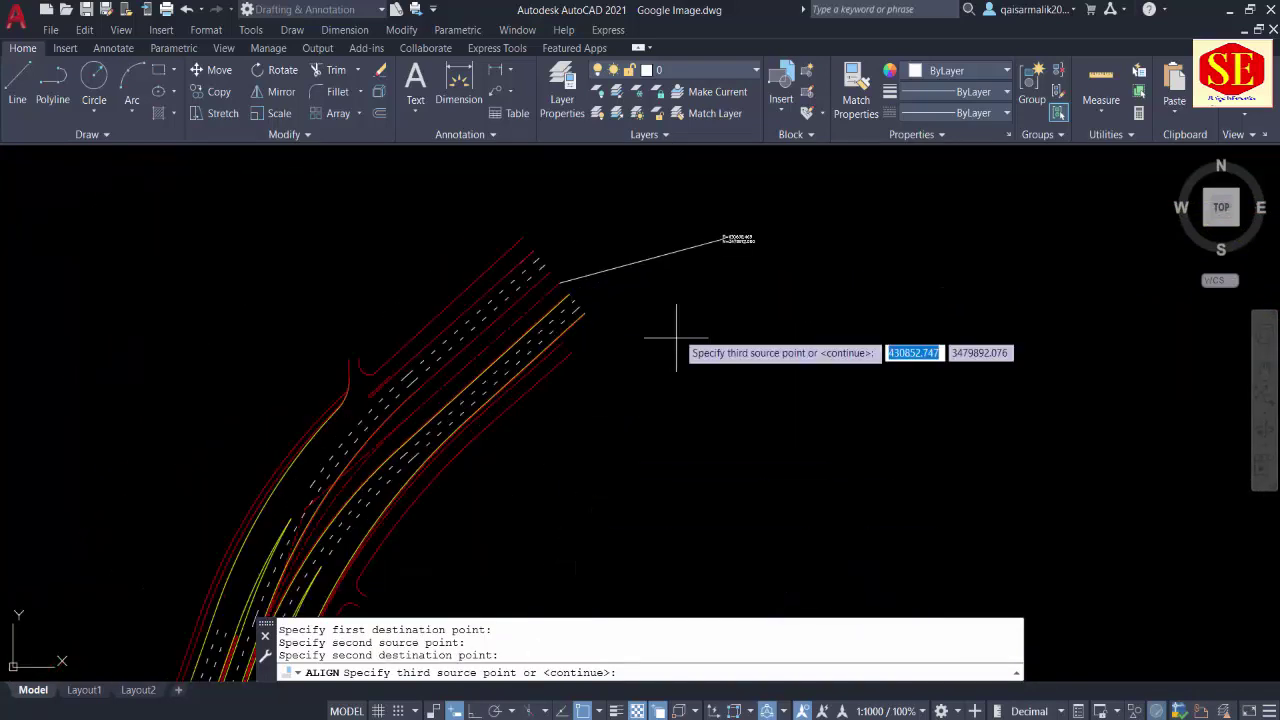
pyautogui.scroll(-2, 665, 340)
pyautogui.scroll(-2, 666, 350)
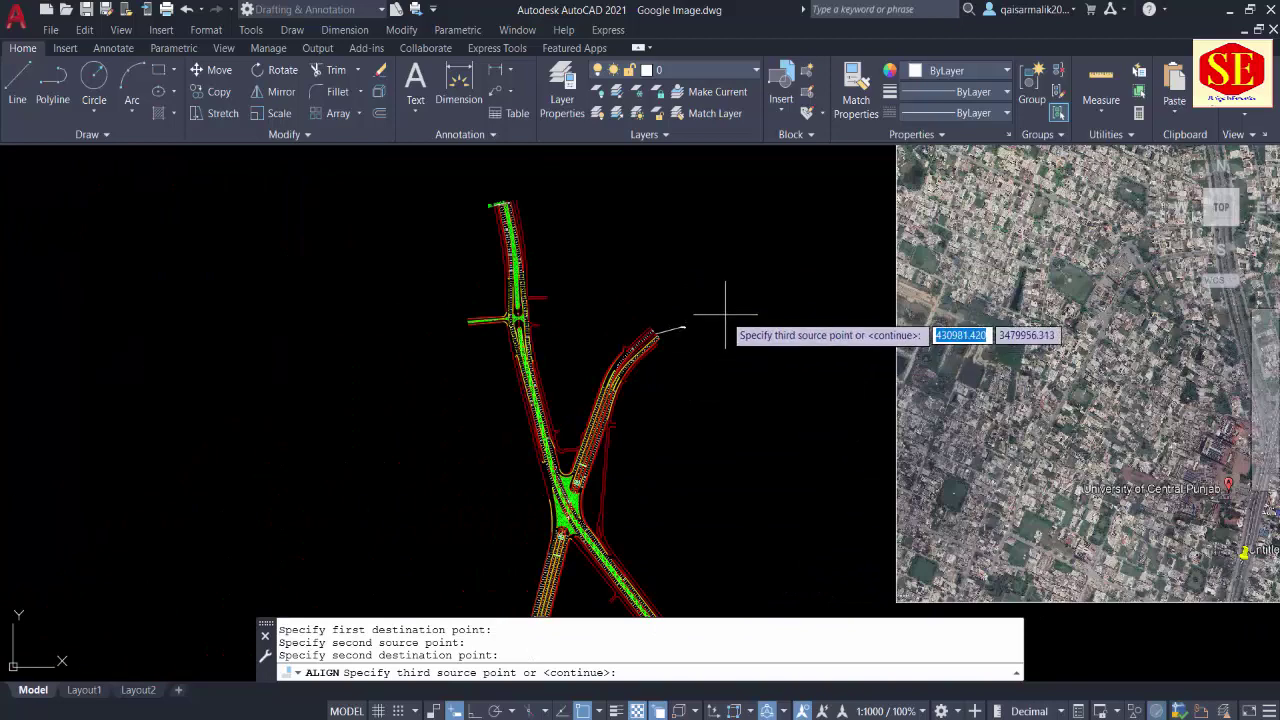
pyautogui.press('Return')
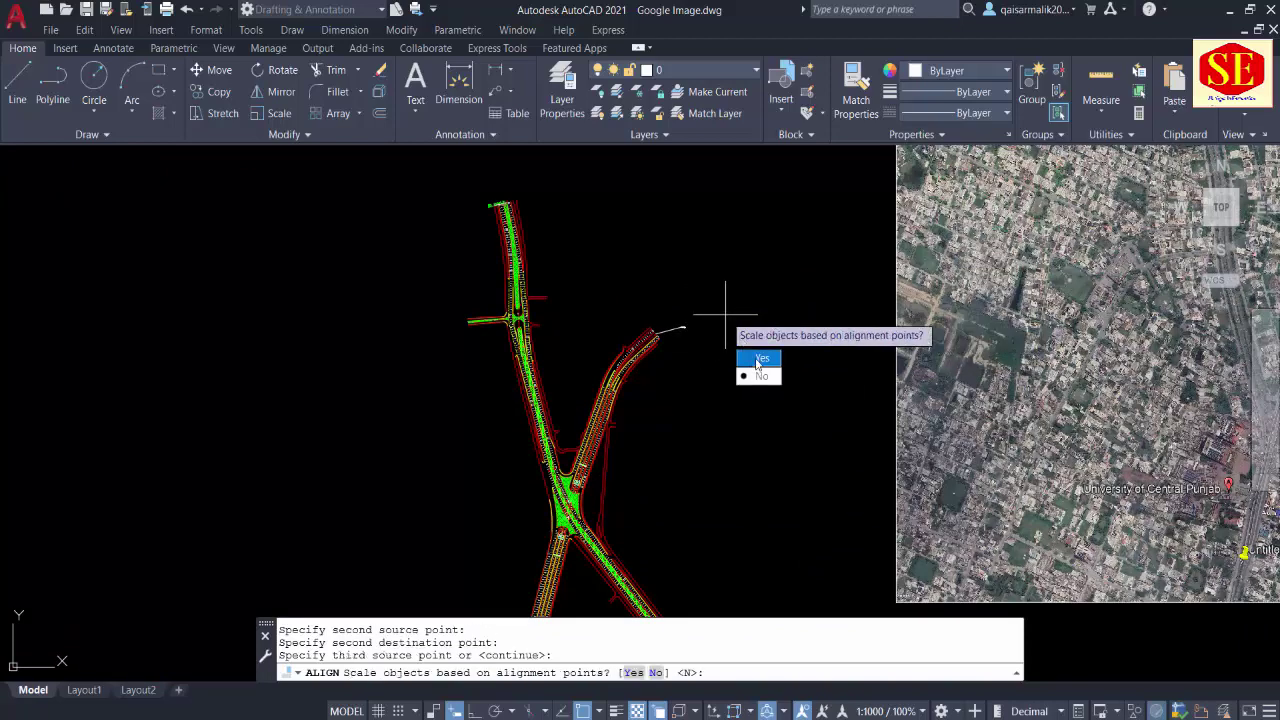
pyautogui.click(759, 359)
pyautogui.scroll(-4, 798, 276)
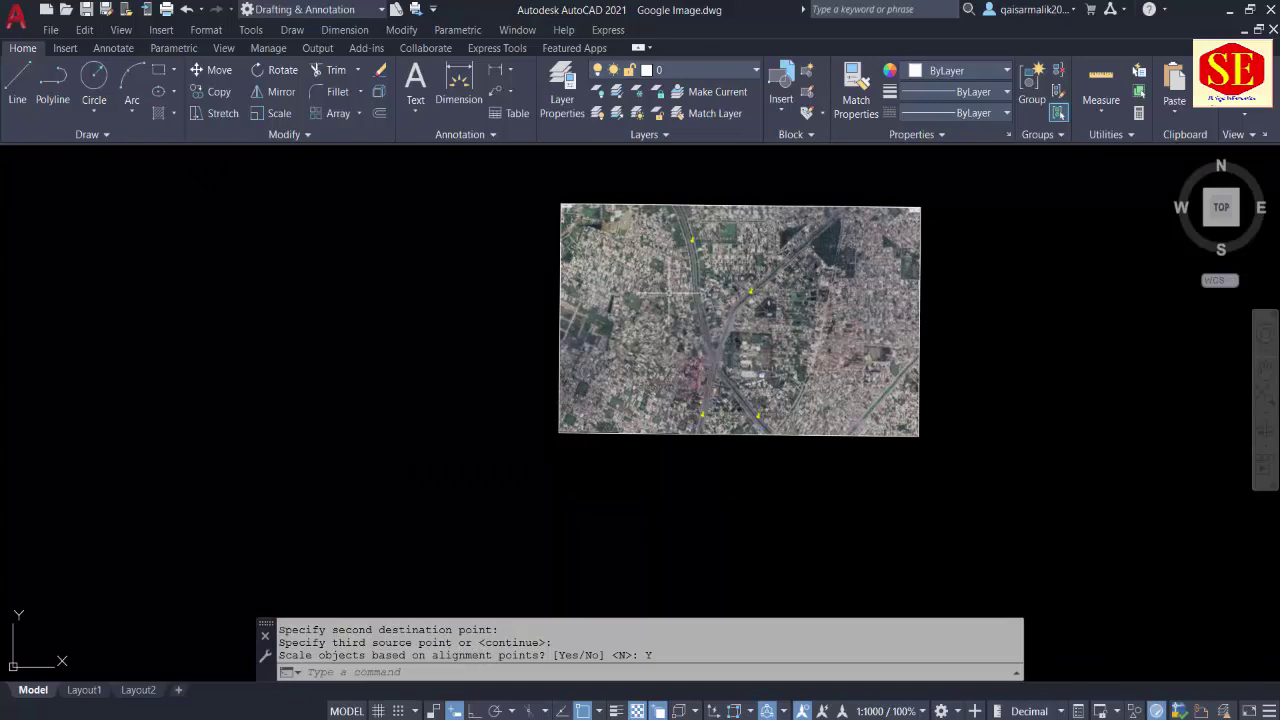
# - Send the satellite image to the back using Draw Order
pyautogui.scroll(4, 694, 364)
pyautogui.scroll(-4, 690, 286)
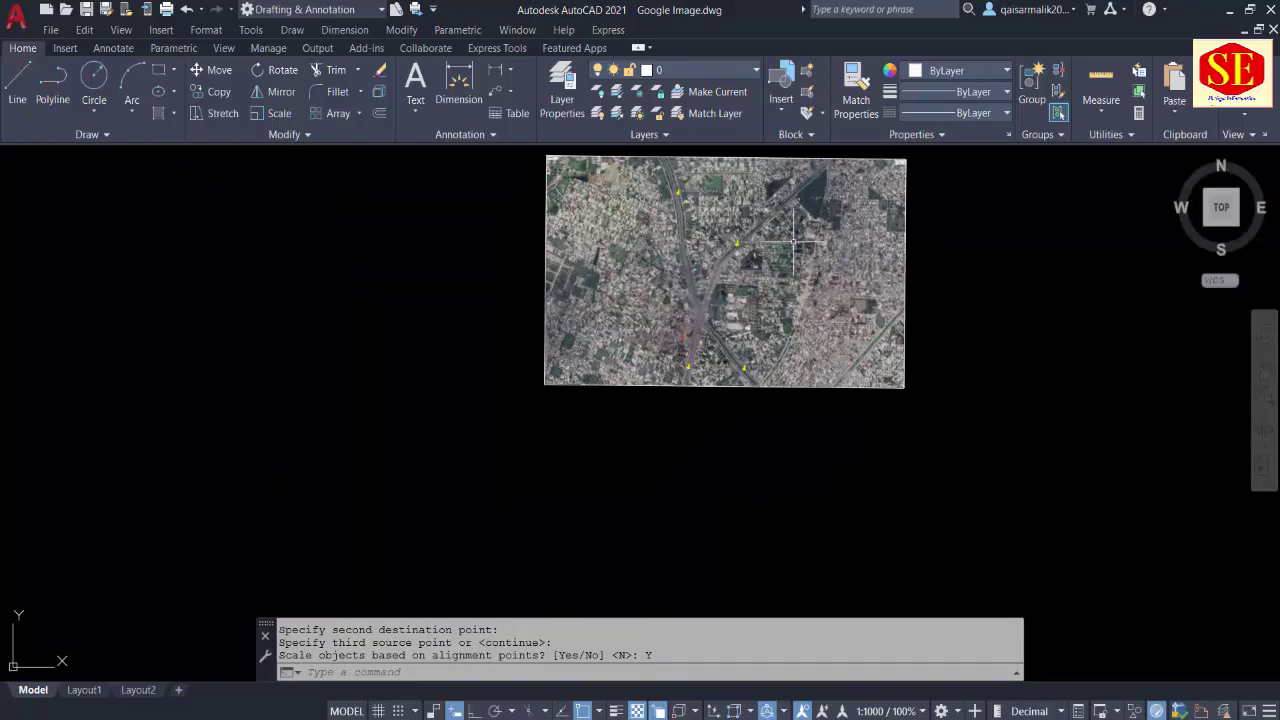
pyautogui.scroll(2, 793, 242)
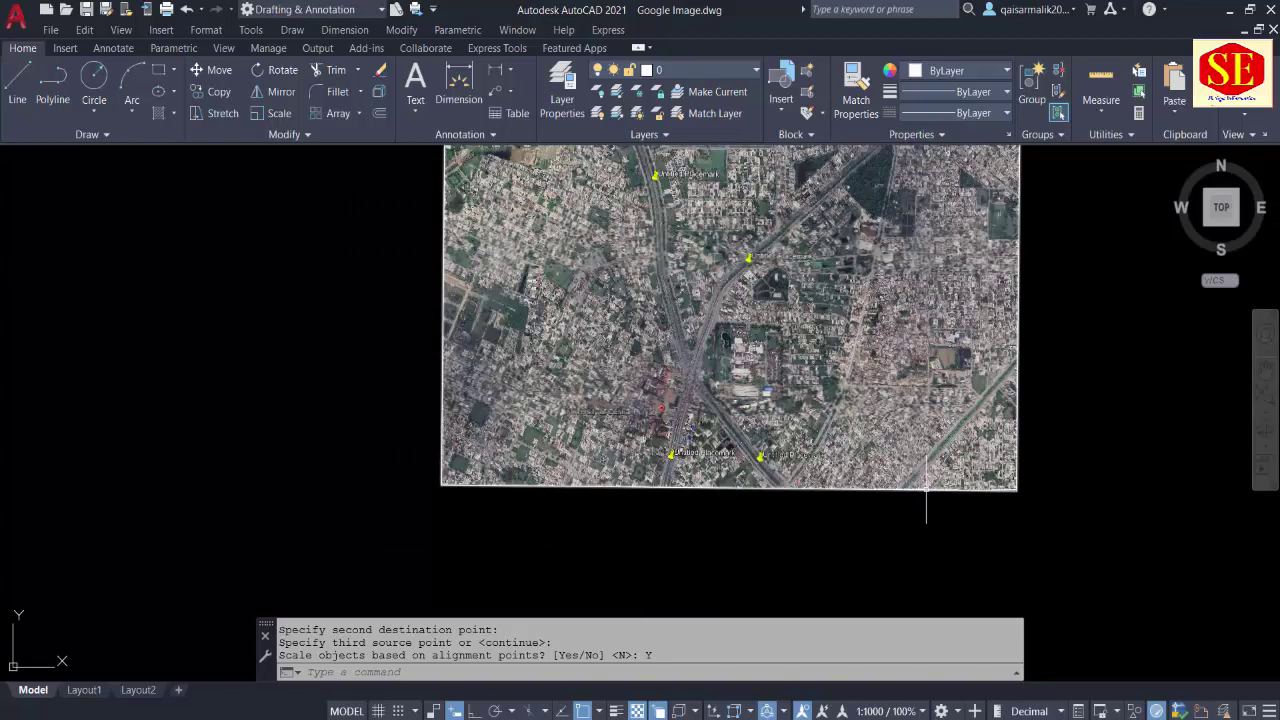
pyautogui.click(926, 490)
pyautogui.rightClick(831, 354)
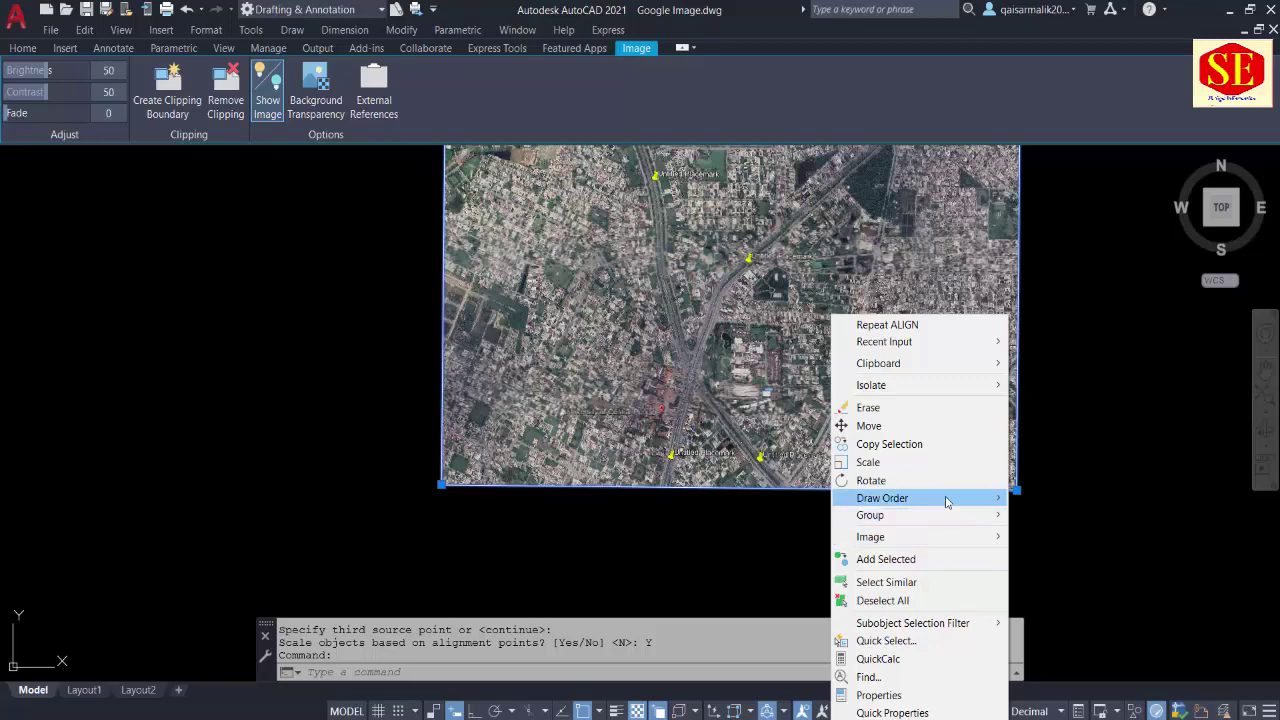
pyautogui.moveTo(882, 498)
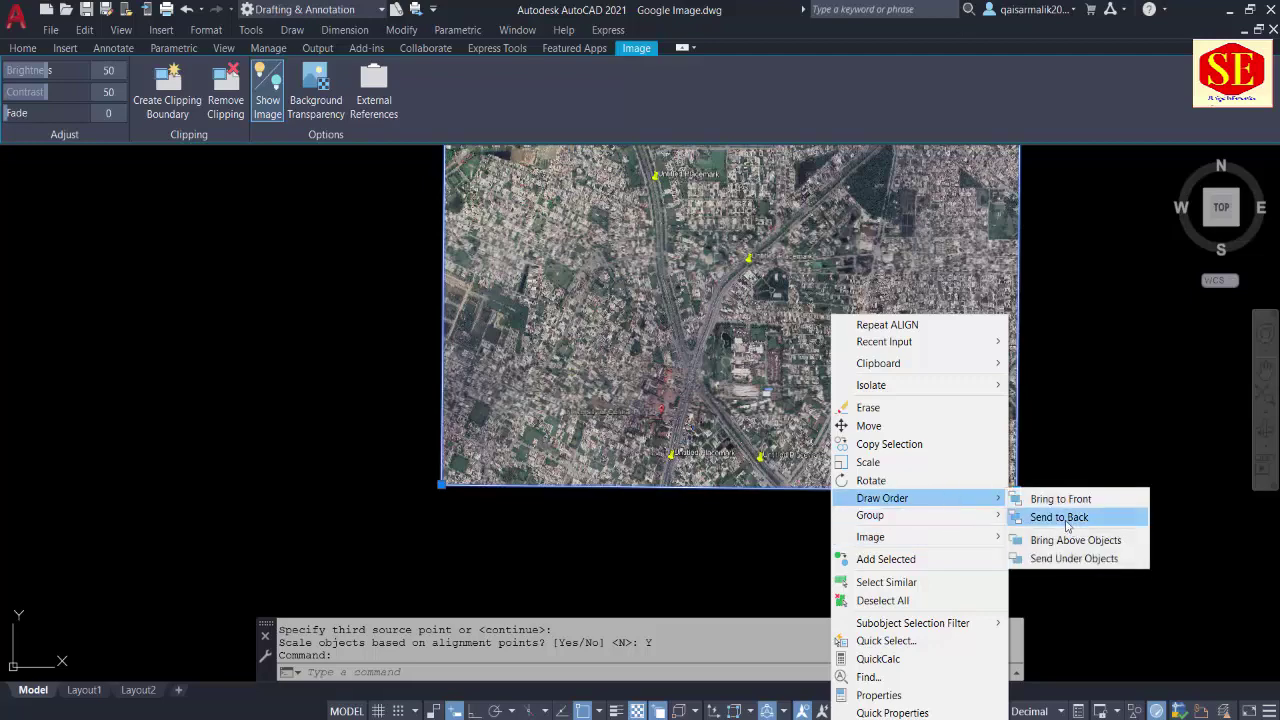
pyautogui.click(1065, 518)
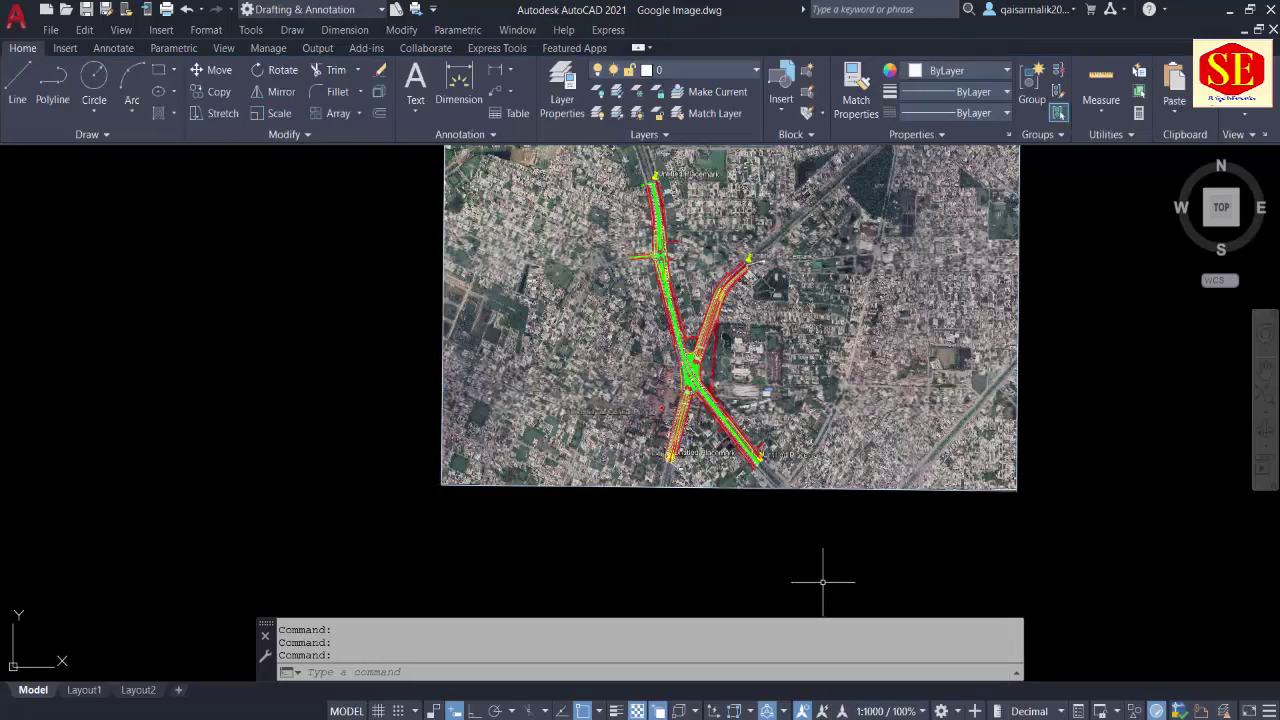
# - Zoom and pan around the road junction and University of Central Punjab placemarks to check the overlay
pyautogui.scroll(2, 711, 290)
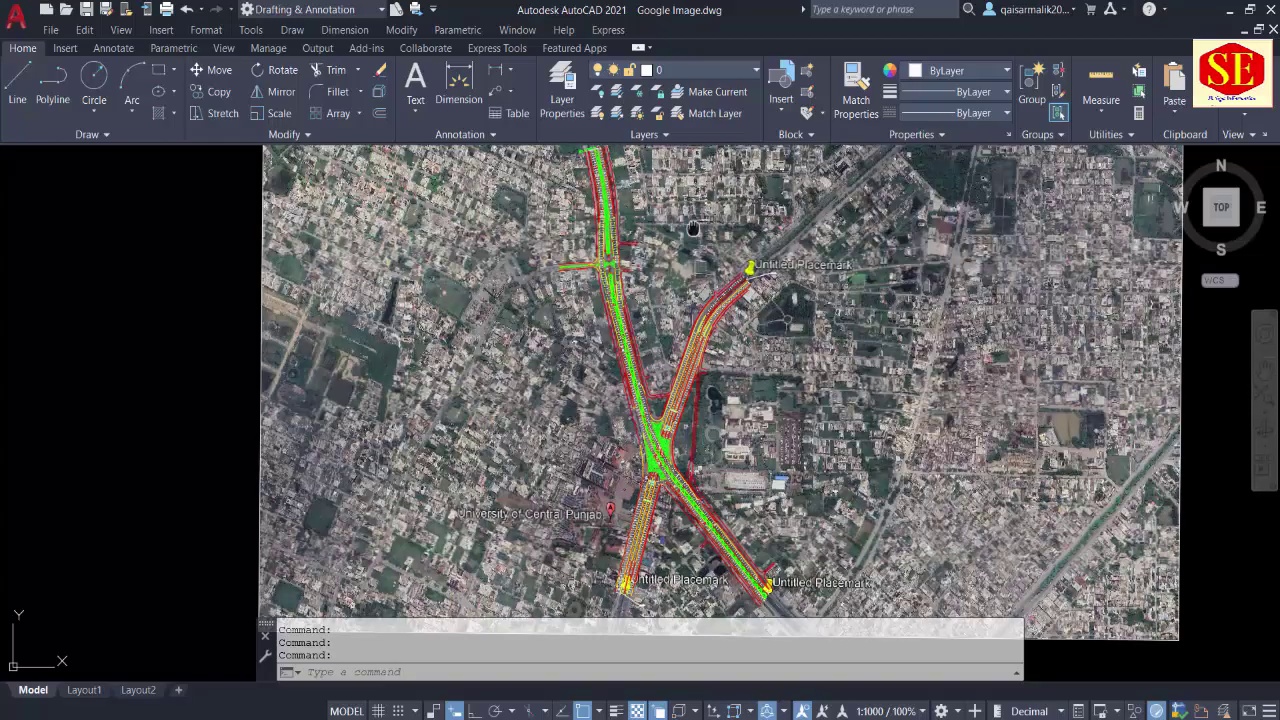
pyautogui.scroll(2, 650, 250)
pyautogui.scroll(3, 556, 283)
pyautogui.scroll(1, 556, 283)
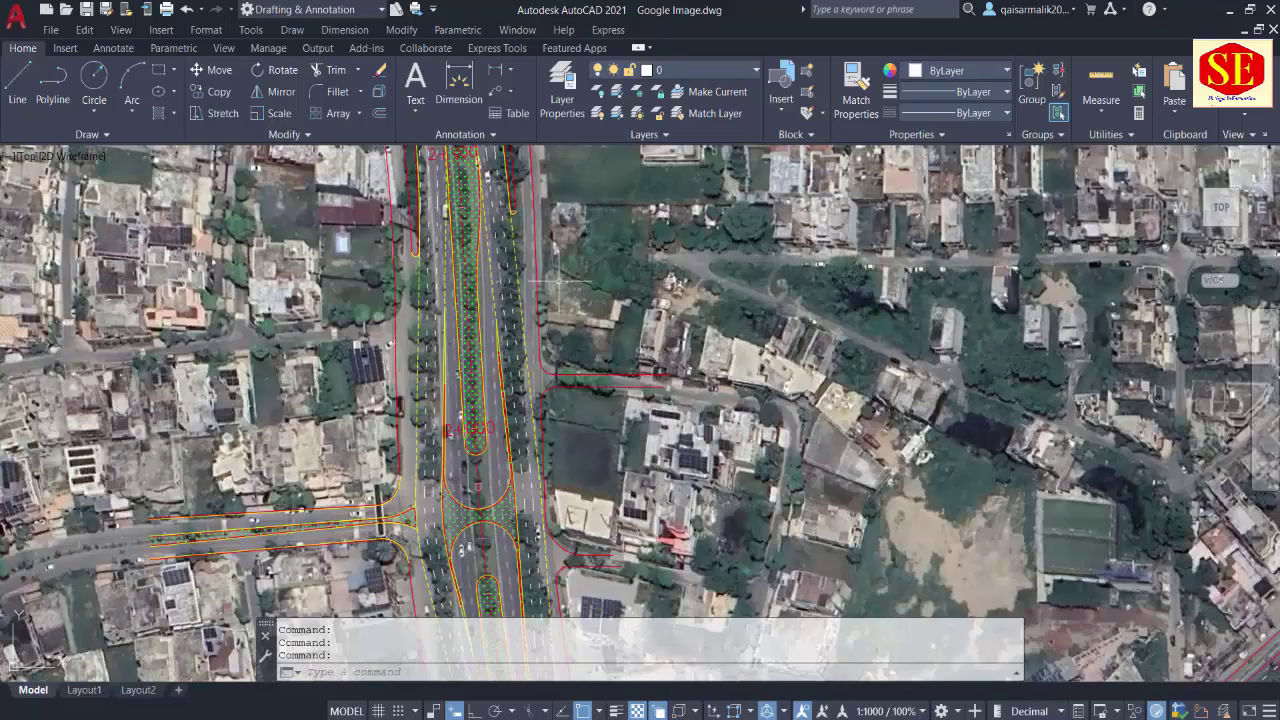
pyautogui.scroll(-2, 586, 434)
pyautogui.scroll(-3, 650, 430)
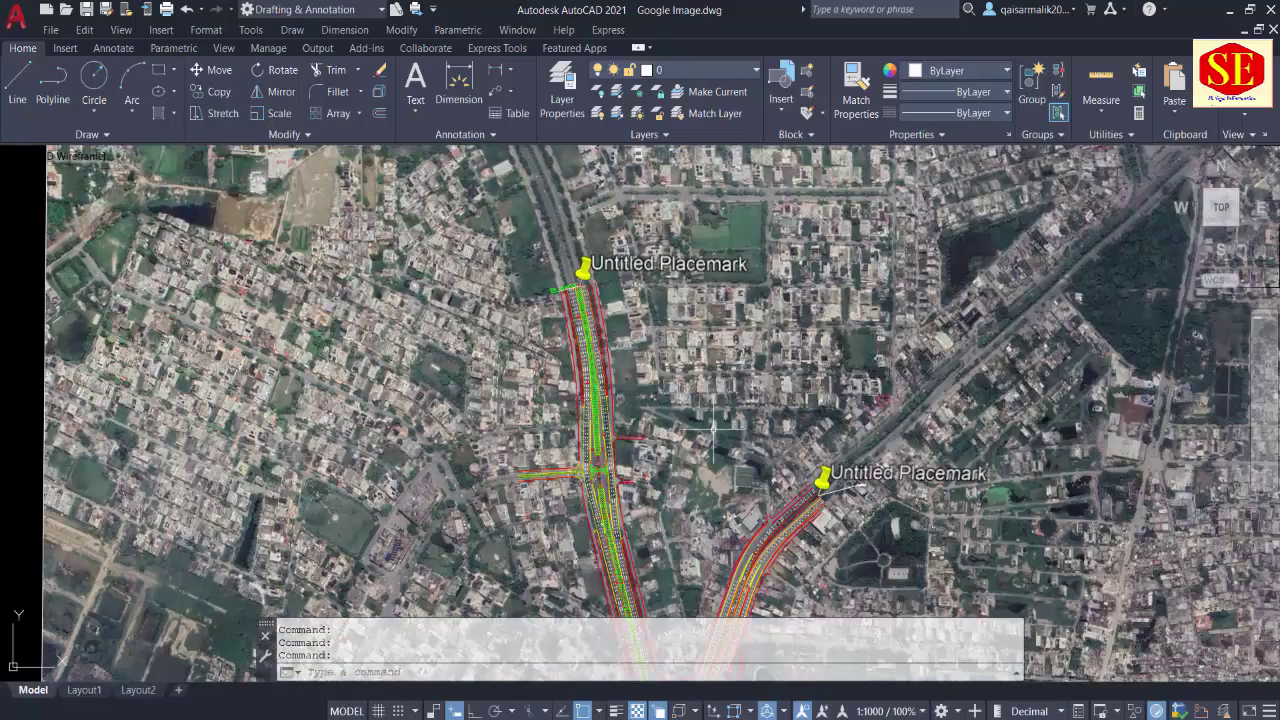
pyautogui.moveTo(713, 428); pyautogui.dragTo(740, 240, button='middle')
pyautogui.scroll(4, 630, 270)
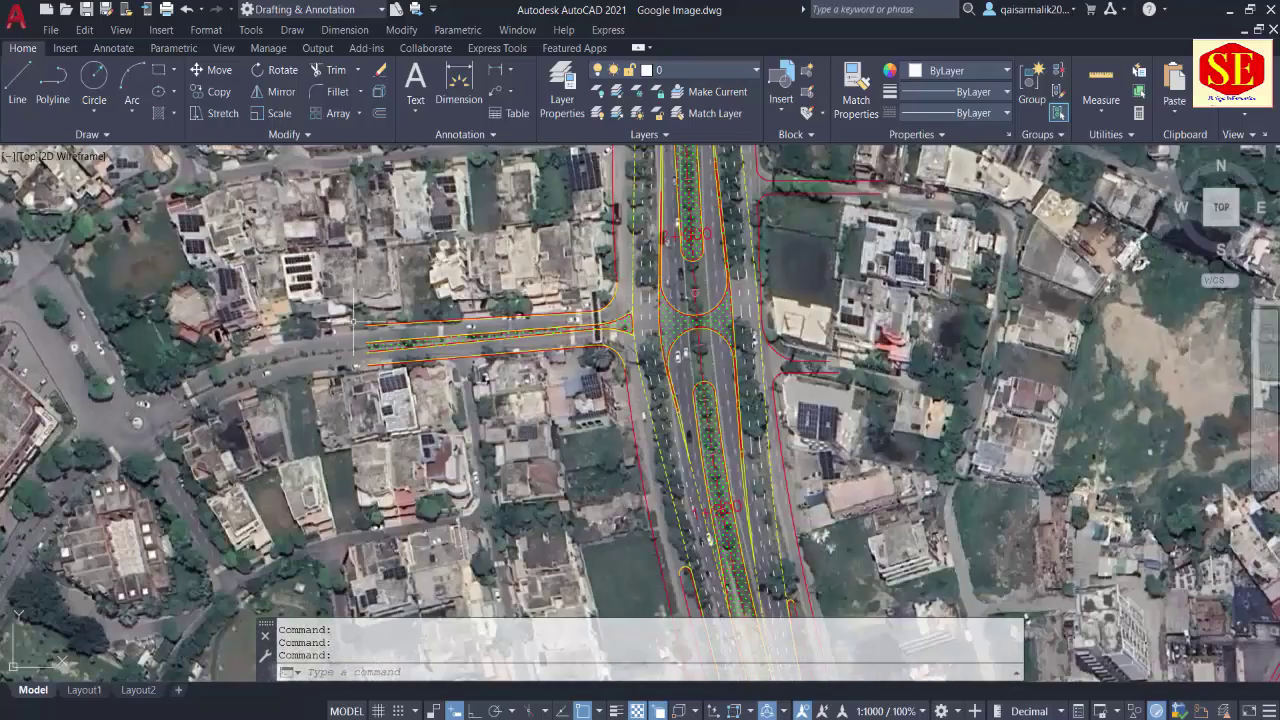
pyautogui.scroll(-3, 770, 330)
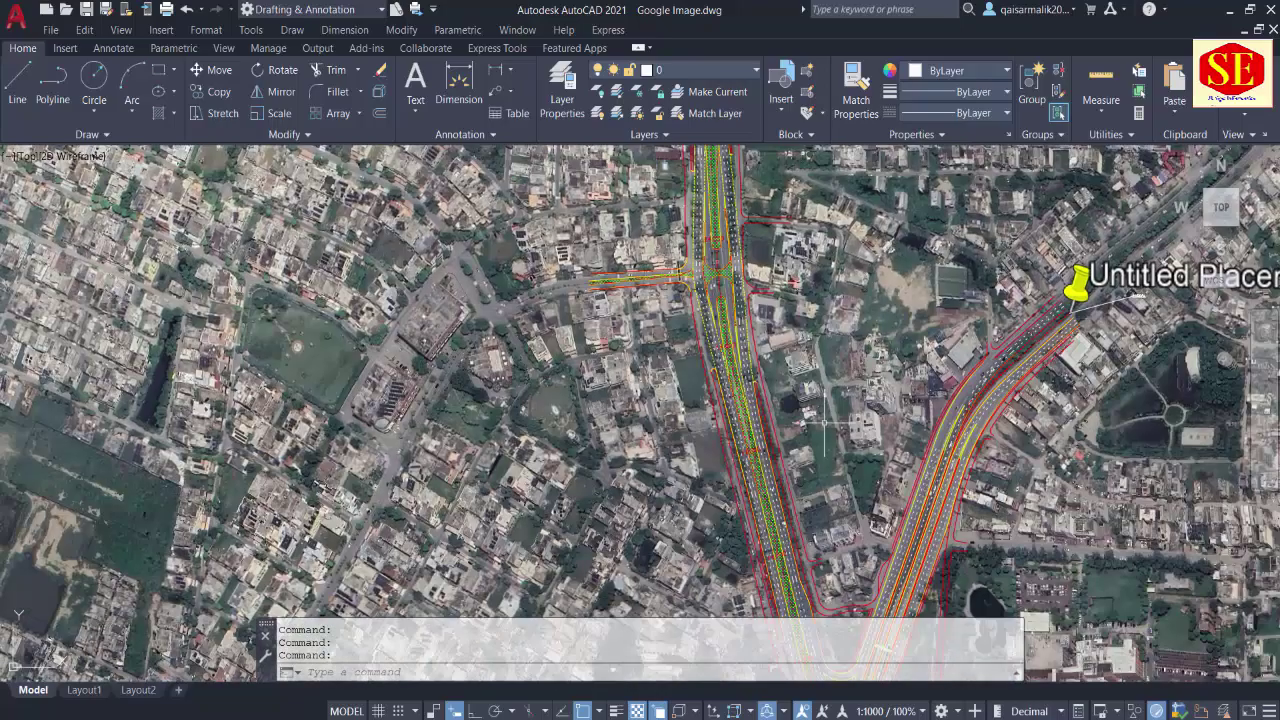
pyautogui.scroll(1, 816, 250)
pyautogui.moveTo(816, 250); pyautogui.dragTo(830, 150, button='middle')
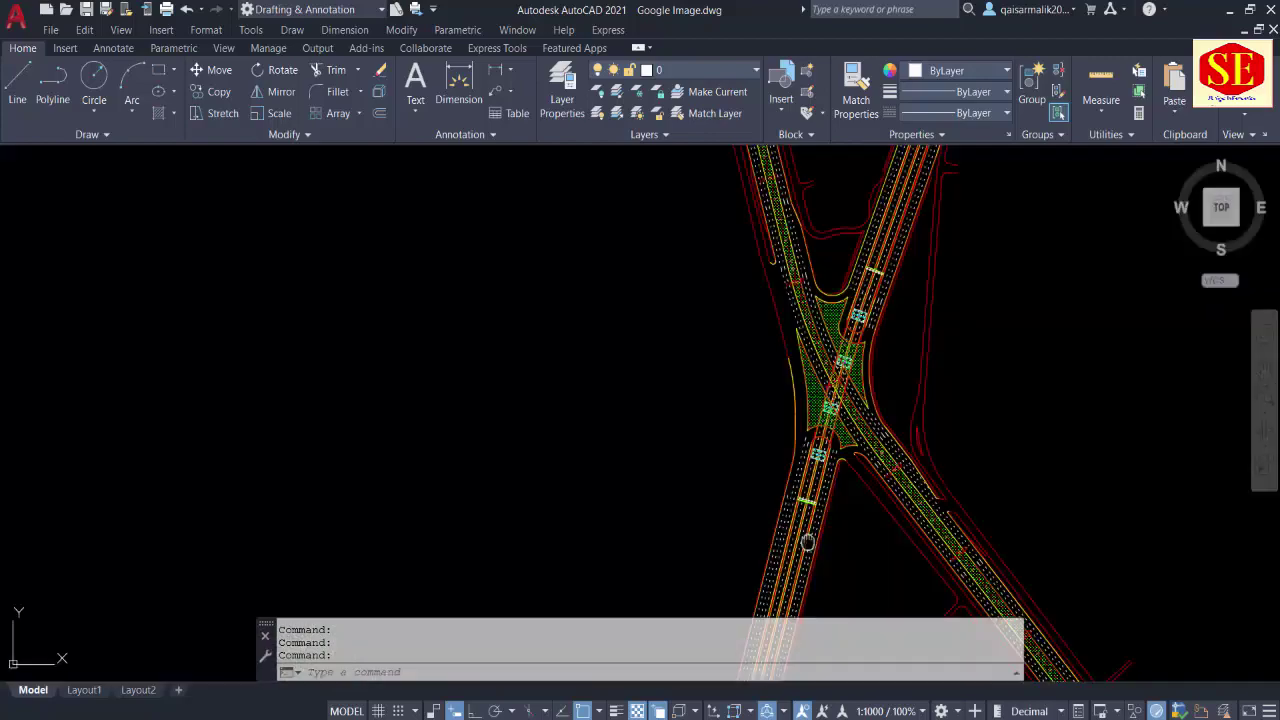
pyautogui.moveTo(880, 530); pyautogui.dragTo(888, 366, button='middle')
pyautogui.scroll(-6, 623, 484)
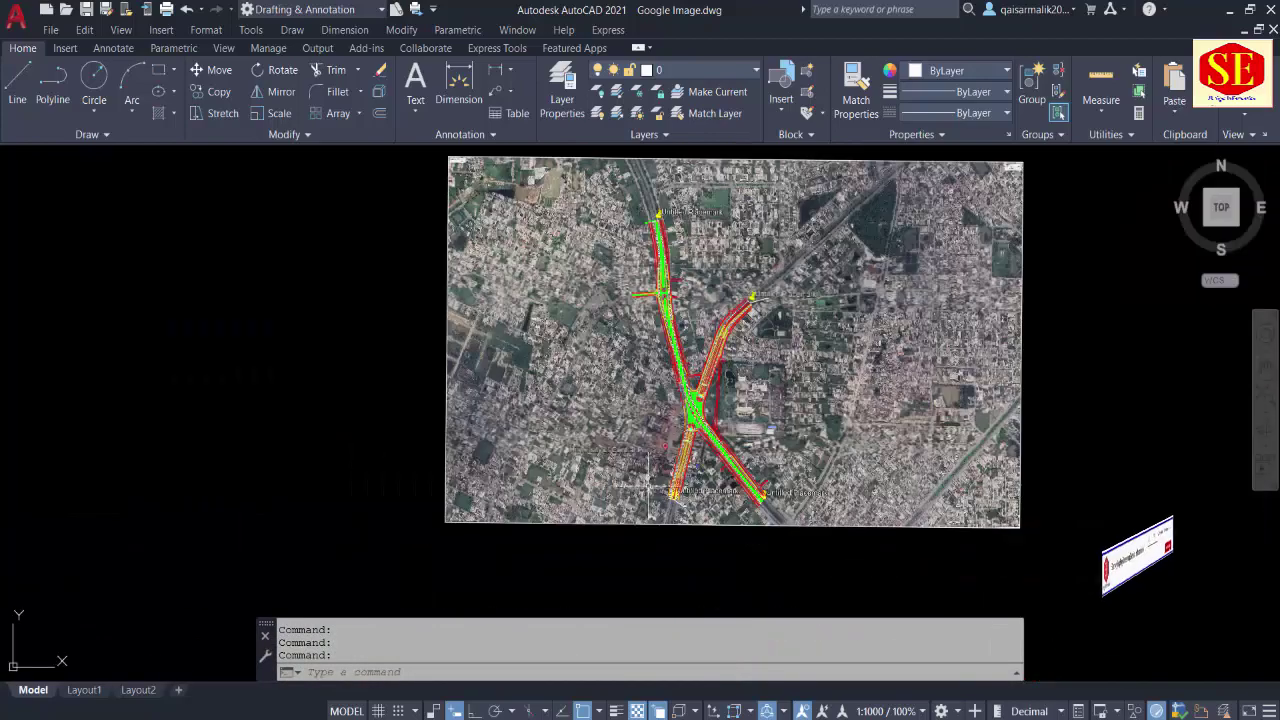
pyautogui.moveTo(823, 428); pyautogui.dragTo(819, 465, button='middle')
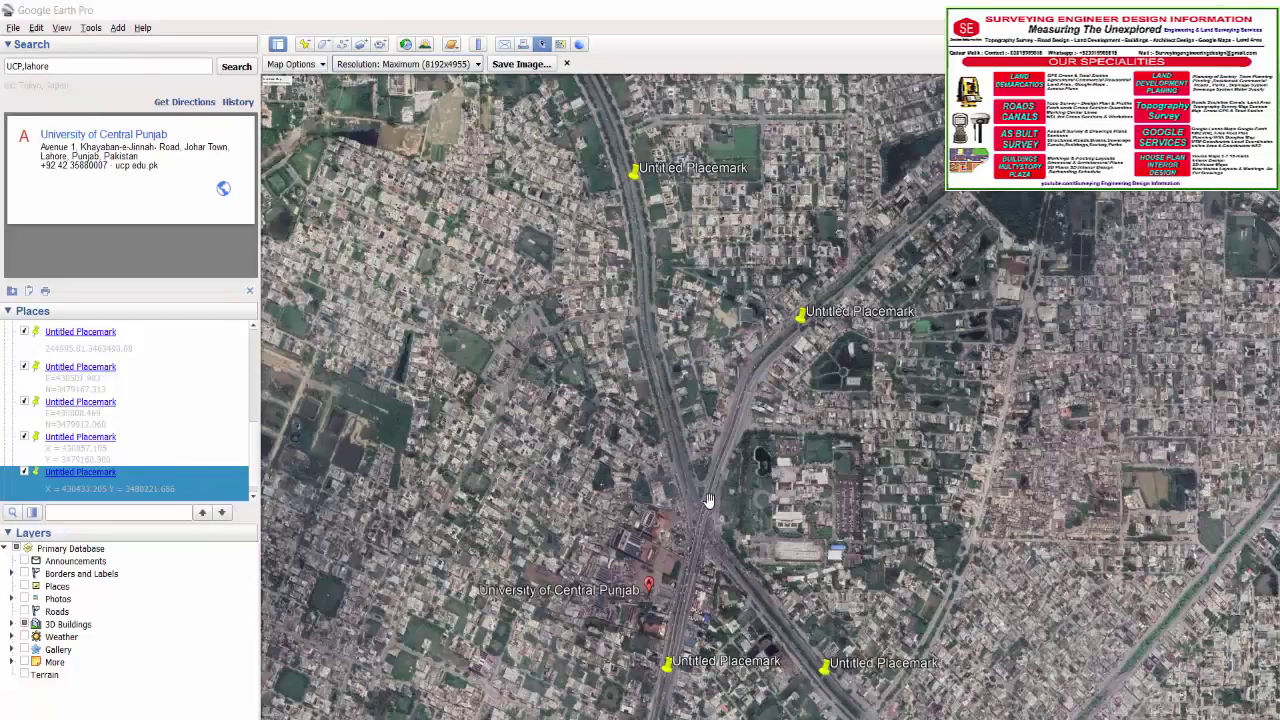
# - Zoom the Google Earth Pro map onto the placemarks near University of Central Punjab
pyautogui.scroll(2, 695, 425)
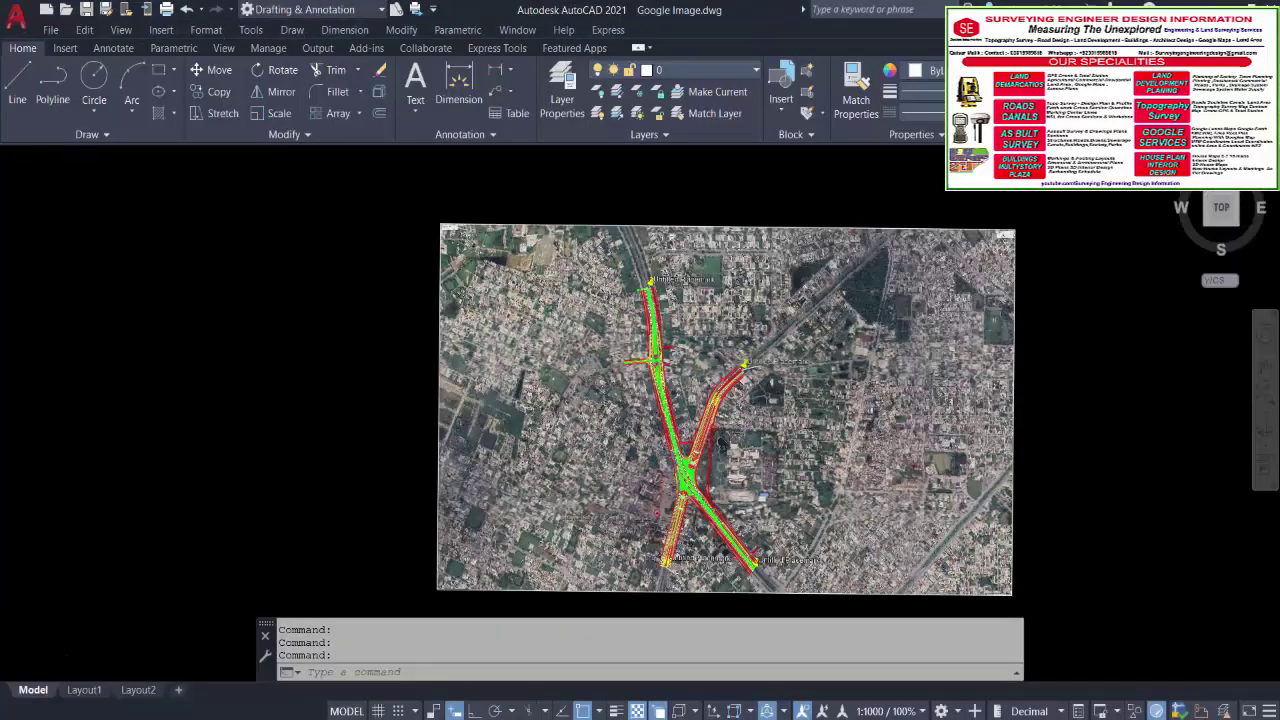
# - Inspect the image-and-road overlay, then save Google Image.dwg
pyautogui.scroll(2, 697, 545)
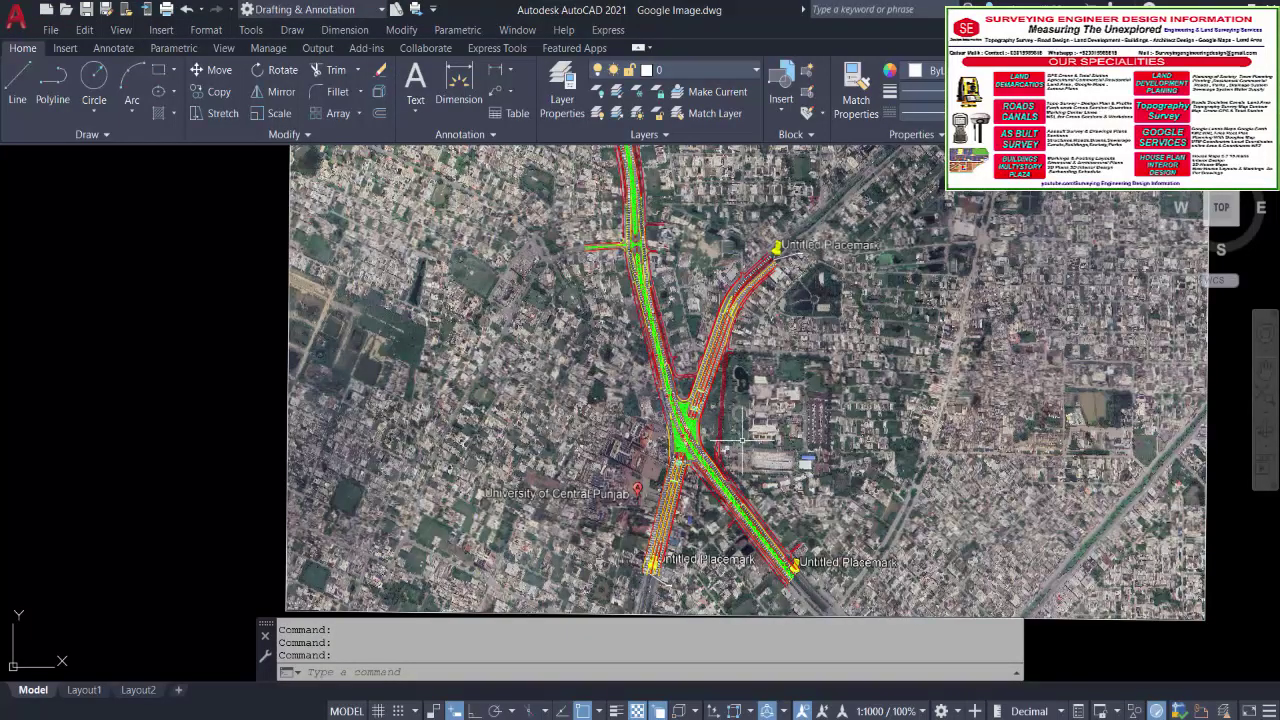
pyautogui.scroll(2, 770, 325)
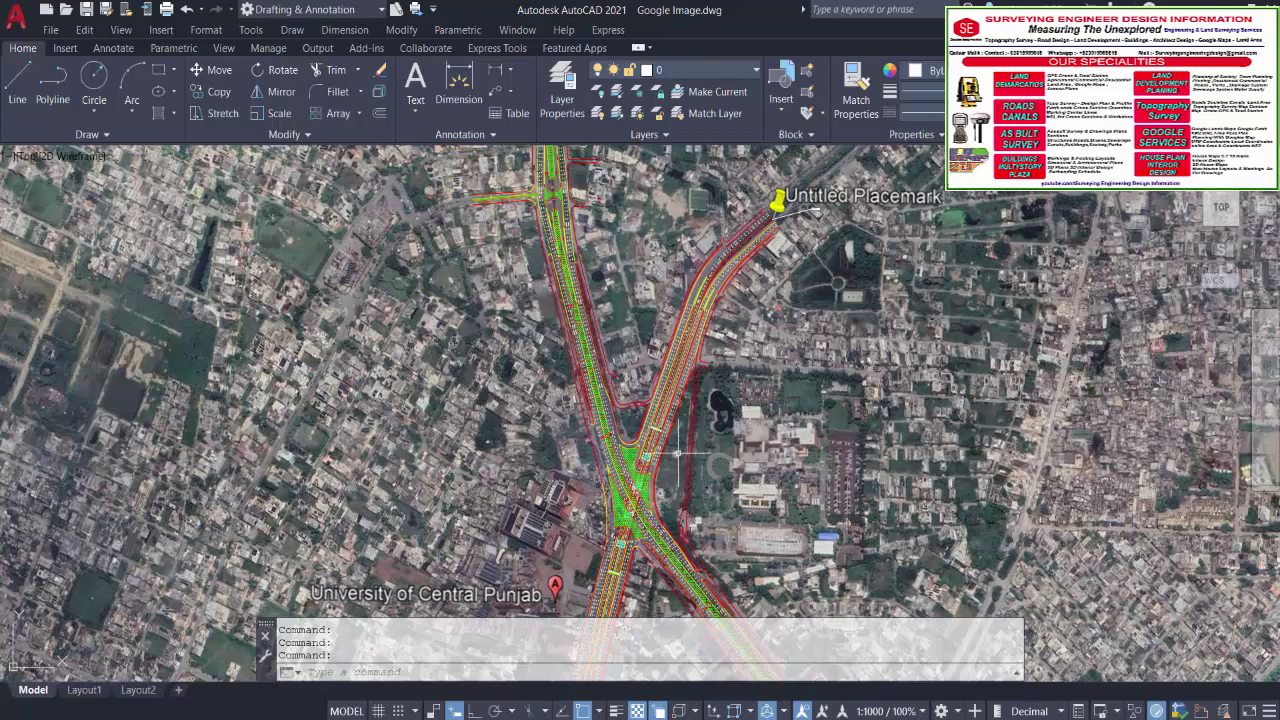
pyautogui.scroll(-1, 850, 300)
pyautogui.scroll(-1, 850, 300)
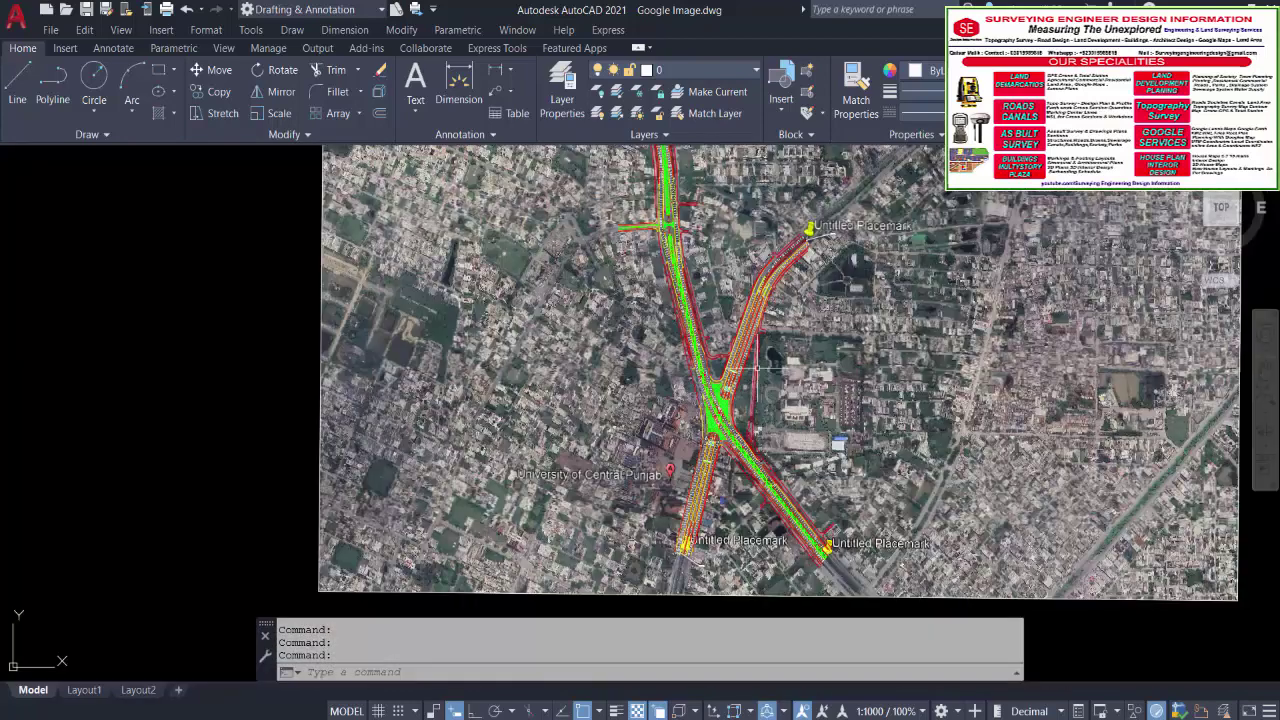
pyautogui.click(86, 9)
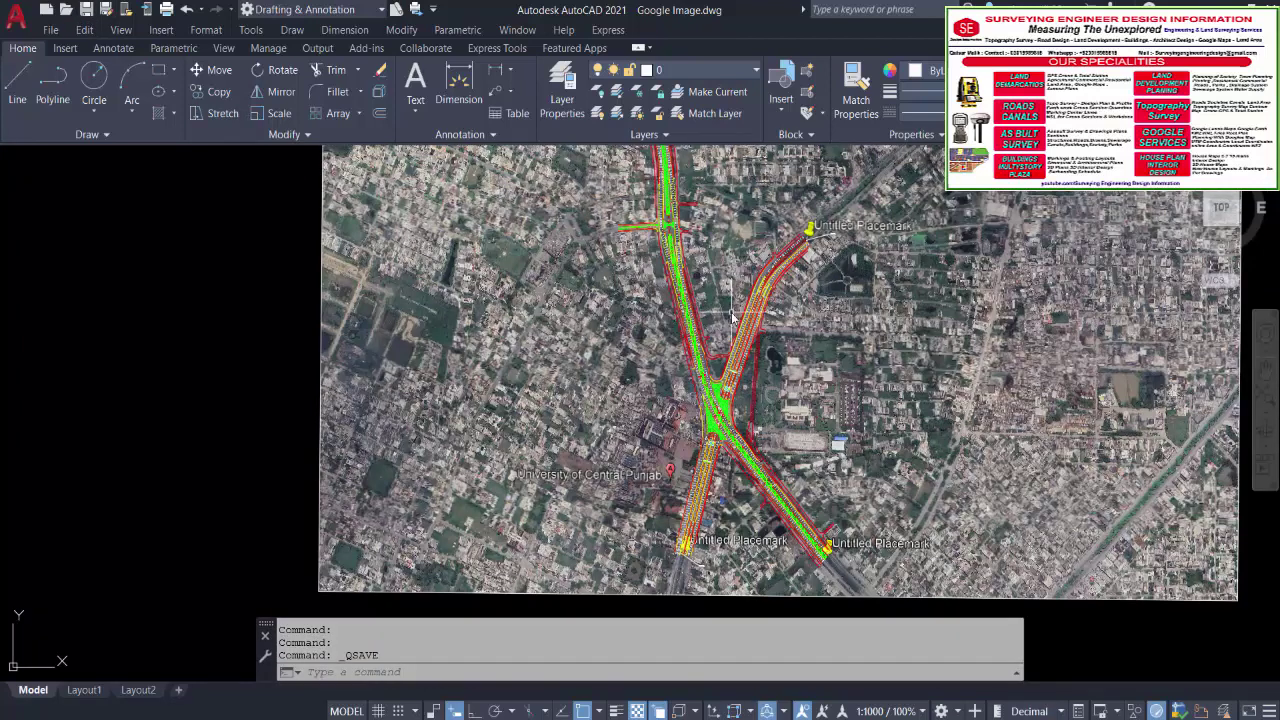